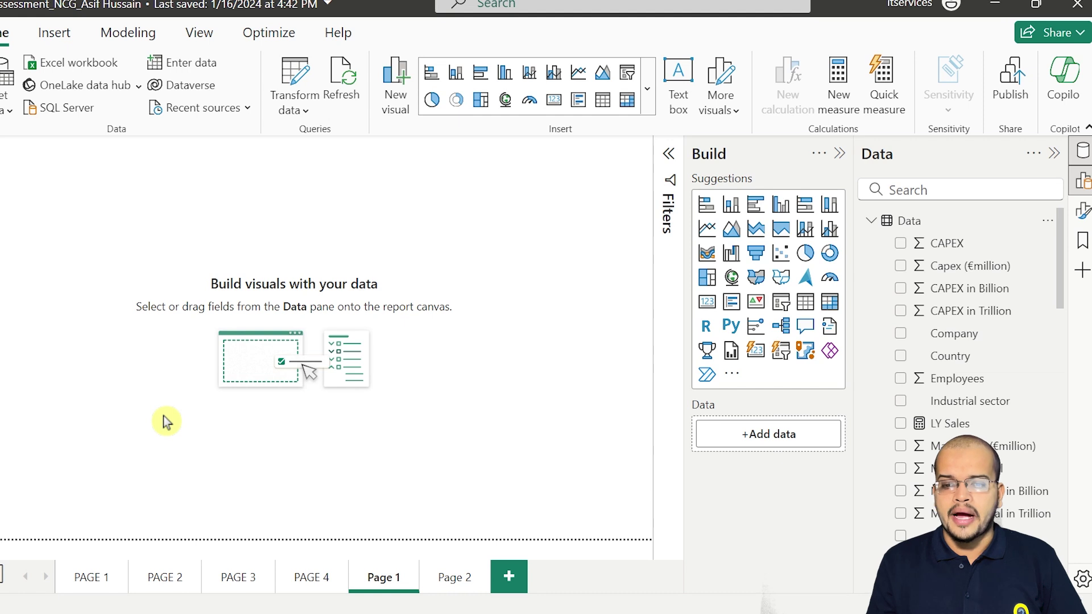
- Set the canvas background color of Page 1 to light purple
click(1082, 212)
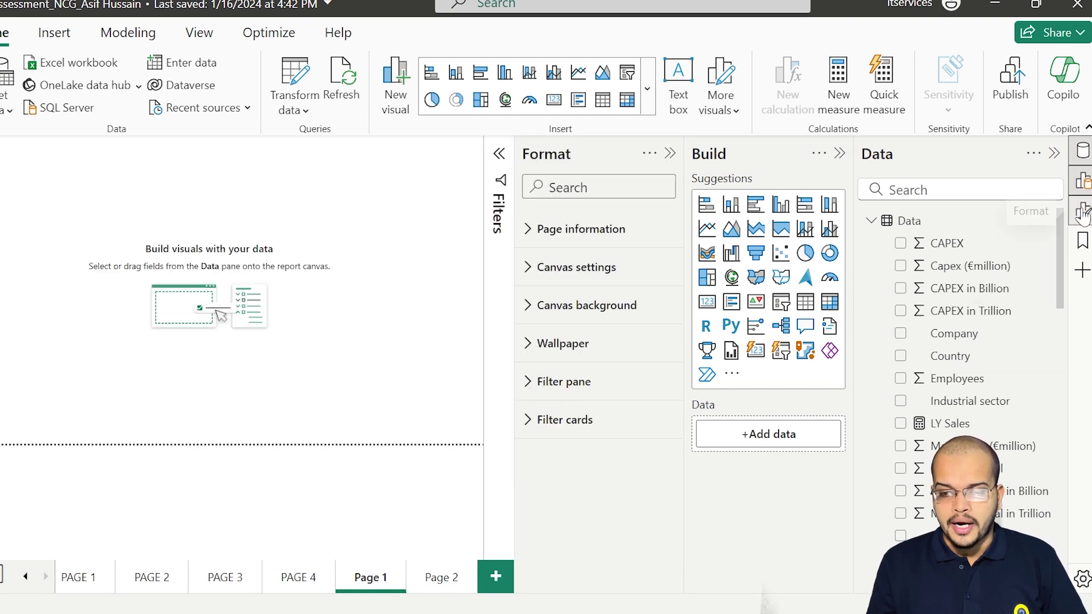
click(527, 307)
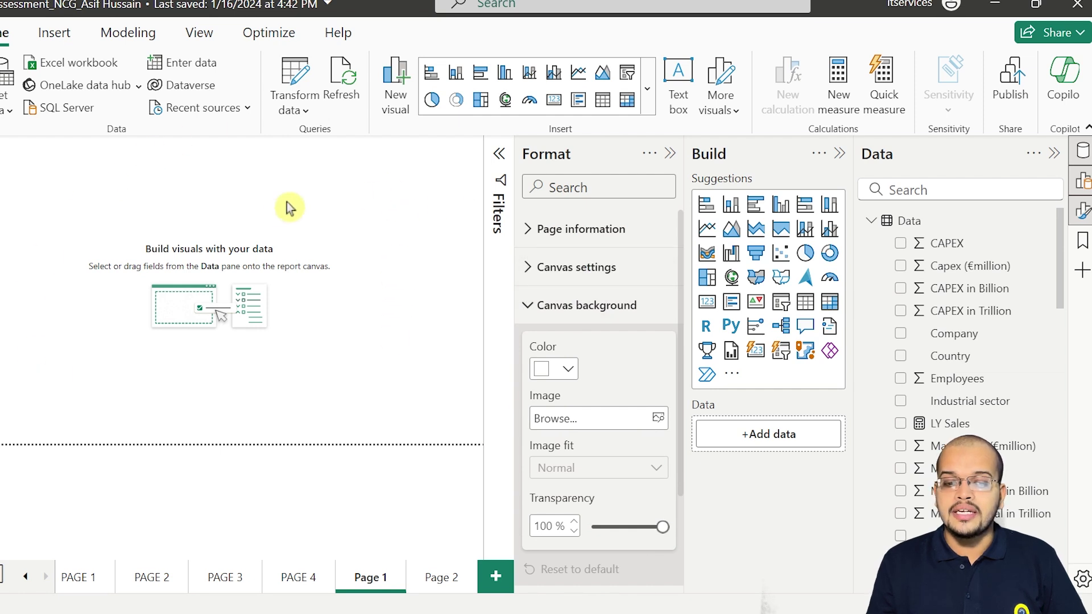
click(554, 369)
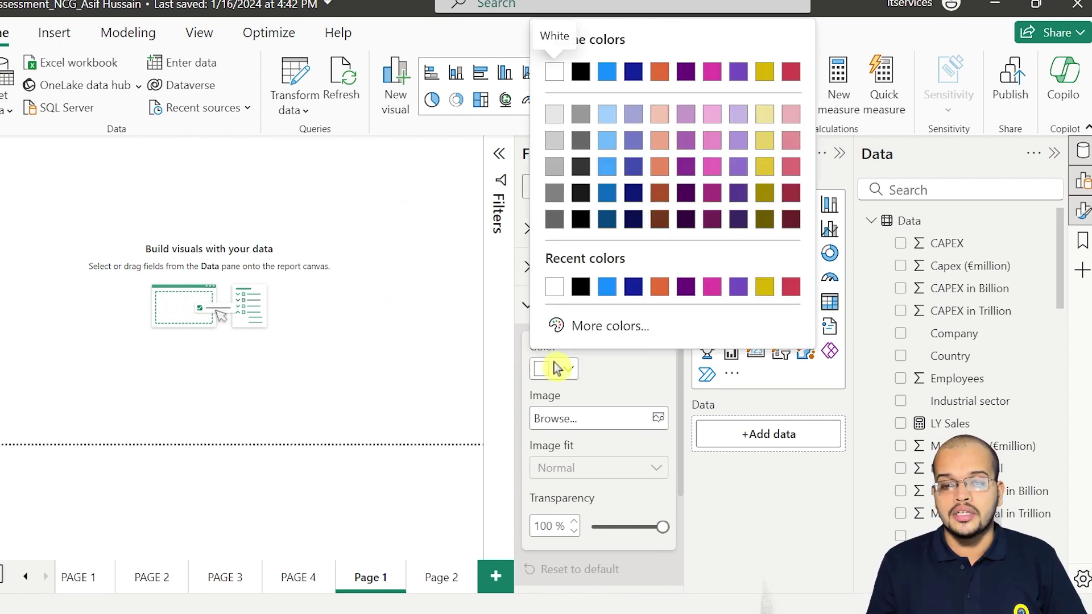
click(686, 116)
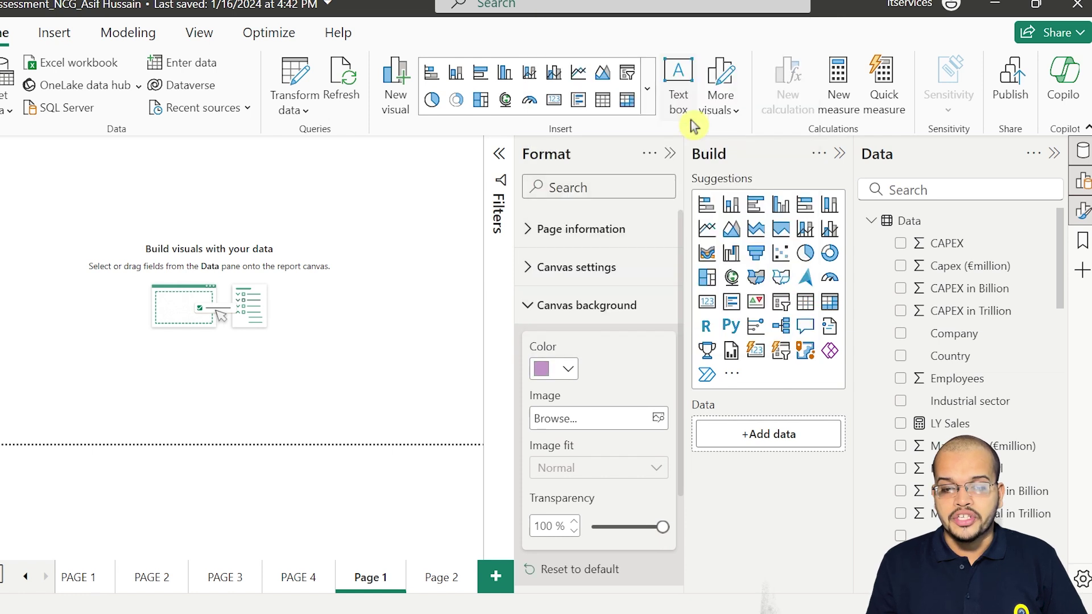
click(531, 311)
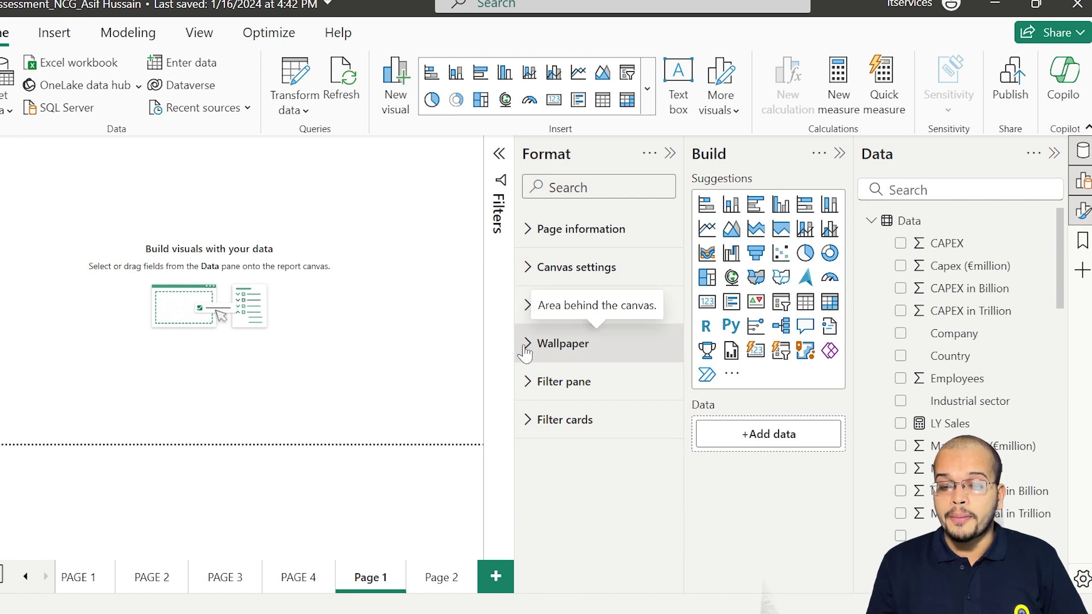
- Set the wallpaper color of Page 1 to the recently used light purple and collapse the formatting and build panes
click(549, 343)
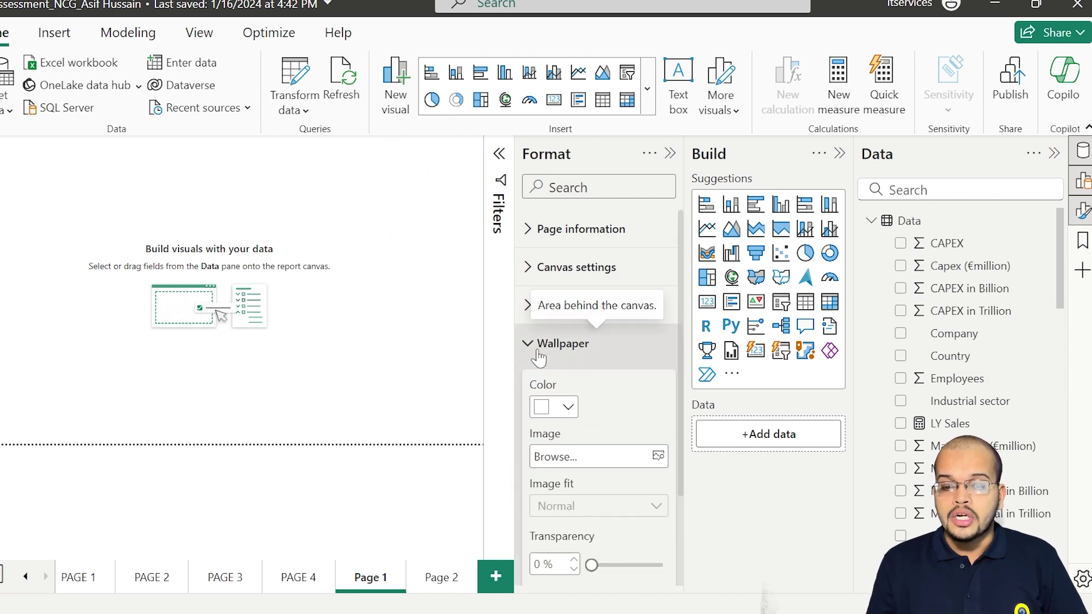
click(550, 407)
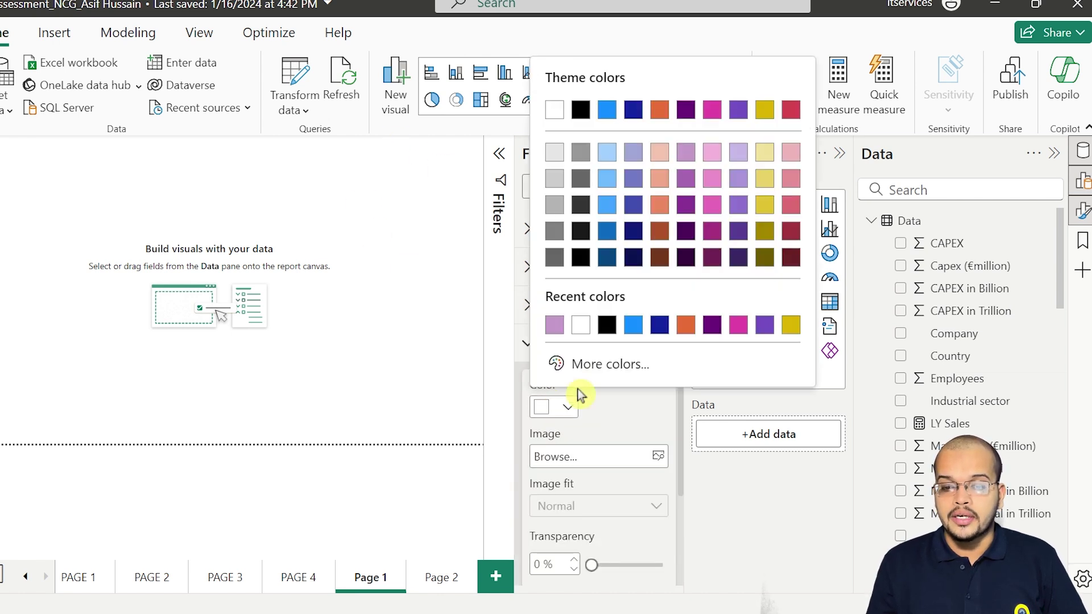
click(554, 325)
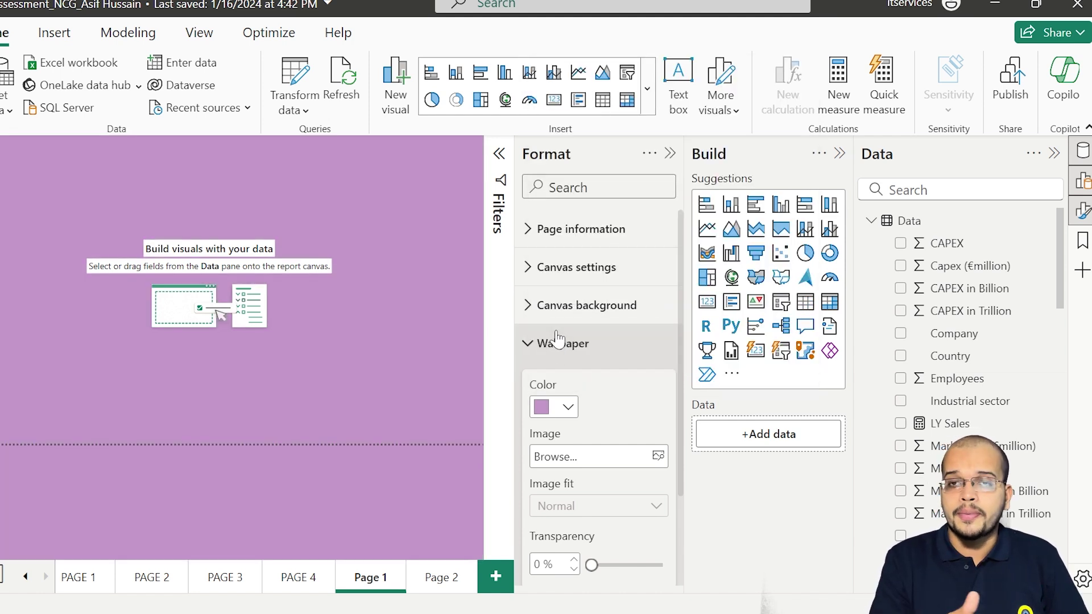
click(669, 154)
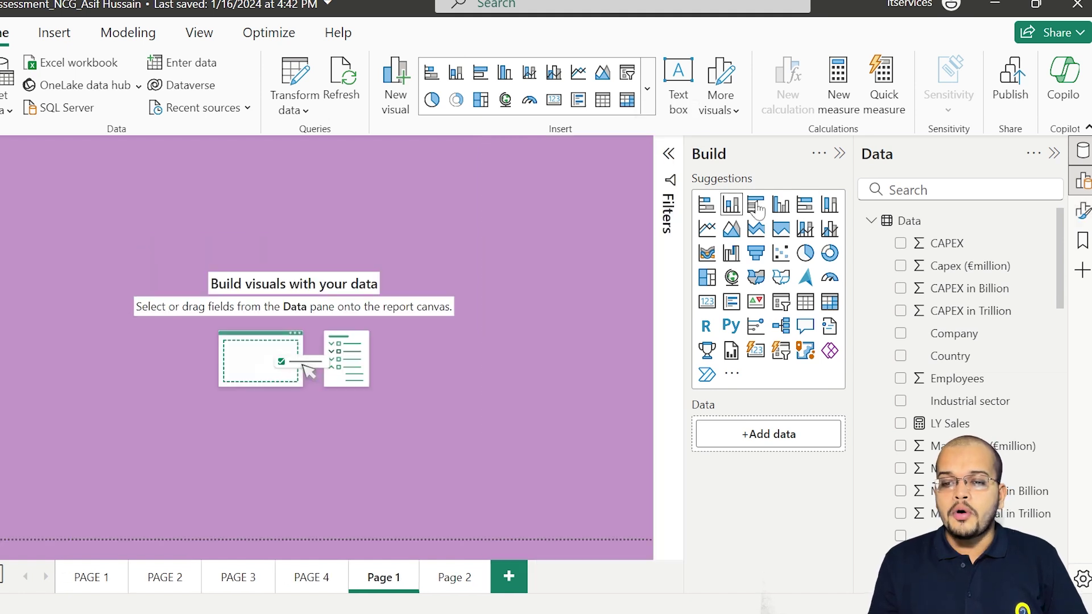
click(839, 153)
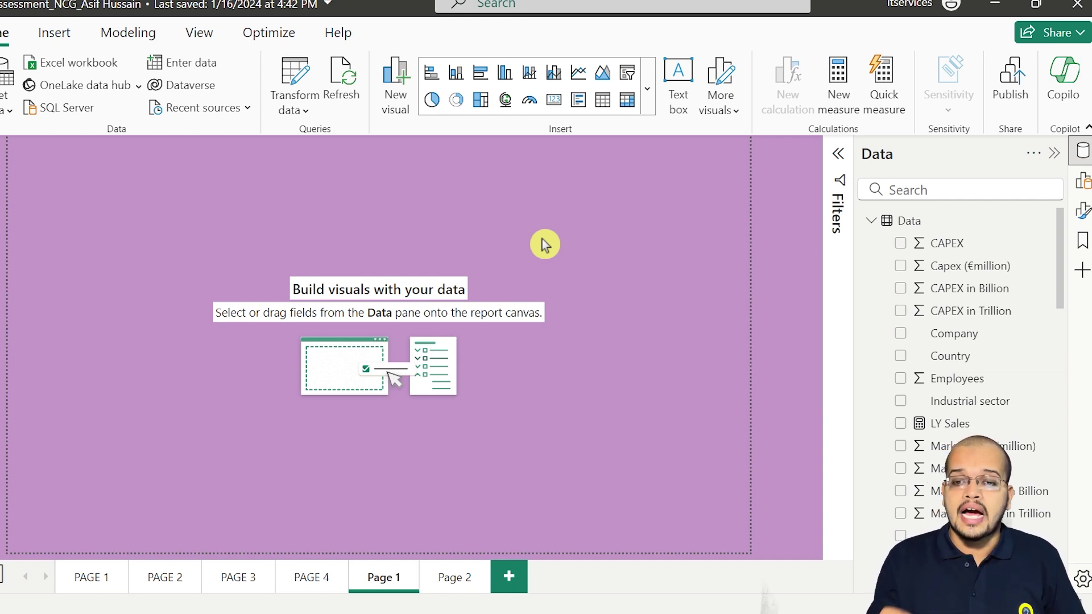
- Add a text box reading REPORT and format the text in bold Segoe UI at size 36
click(679, 85)
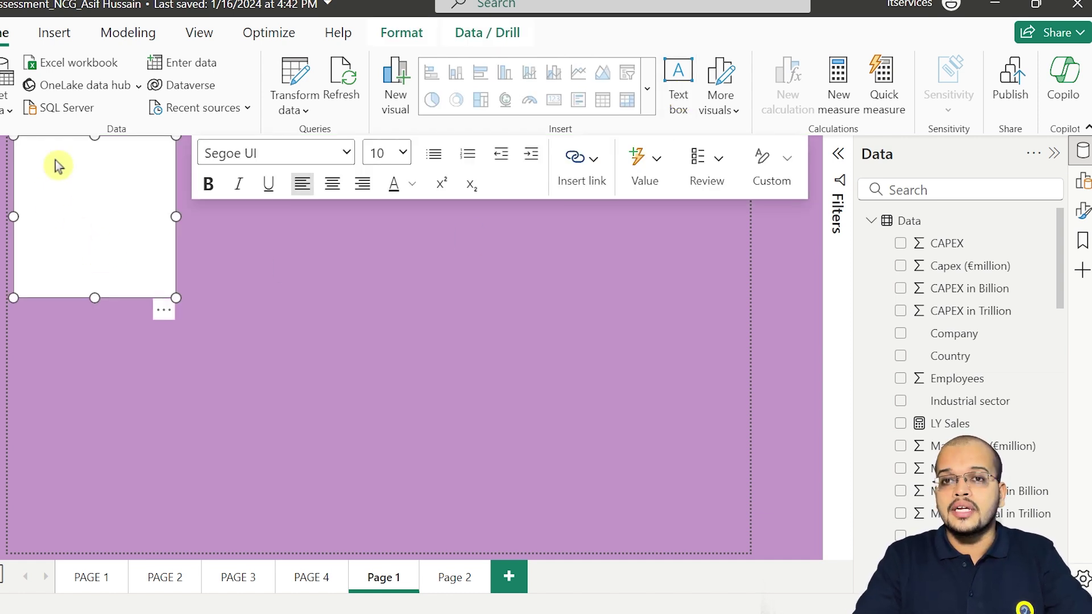
text(REPORT)
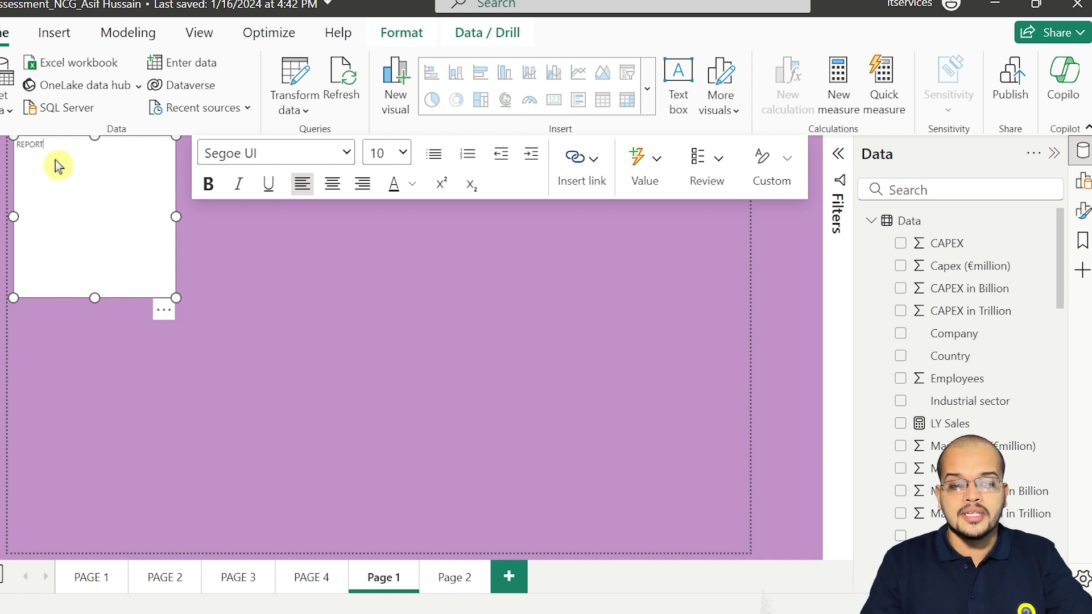
drag(44, 144, 3, 146)
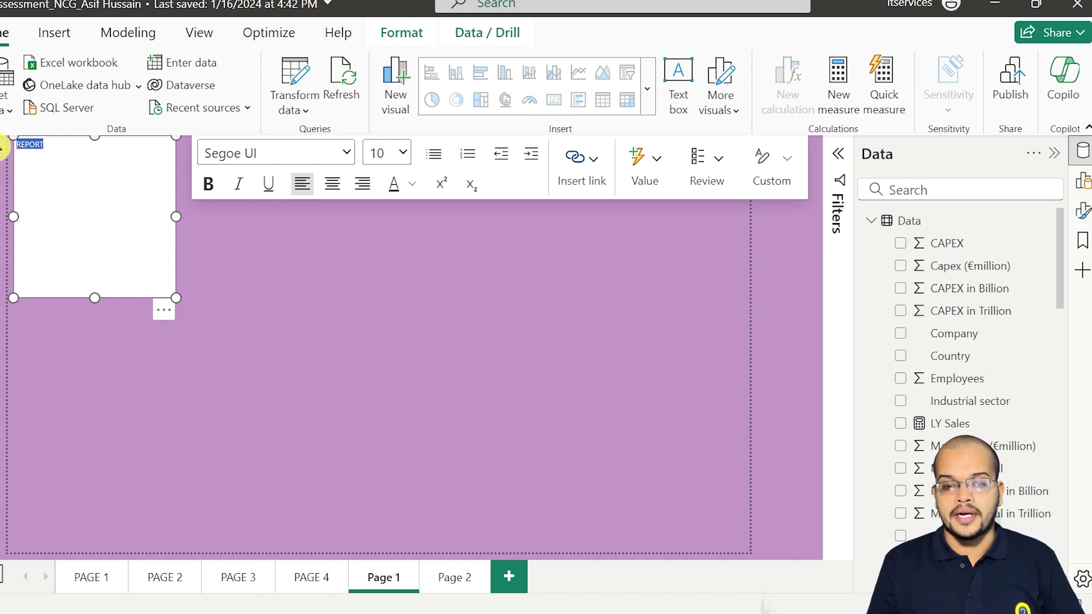
click(345, 152)
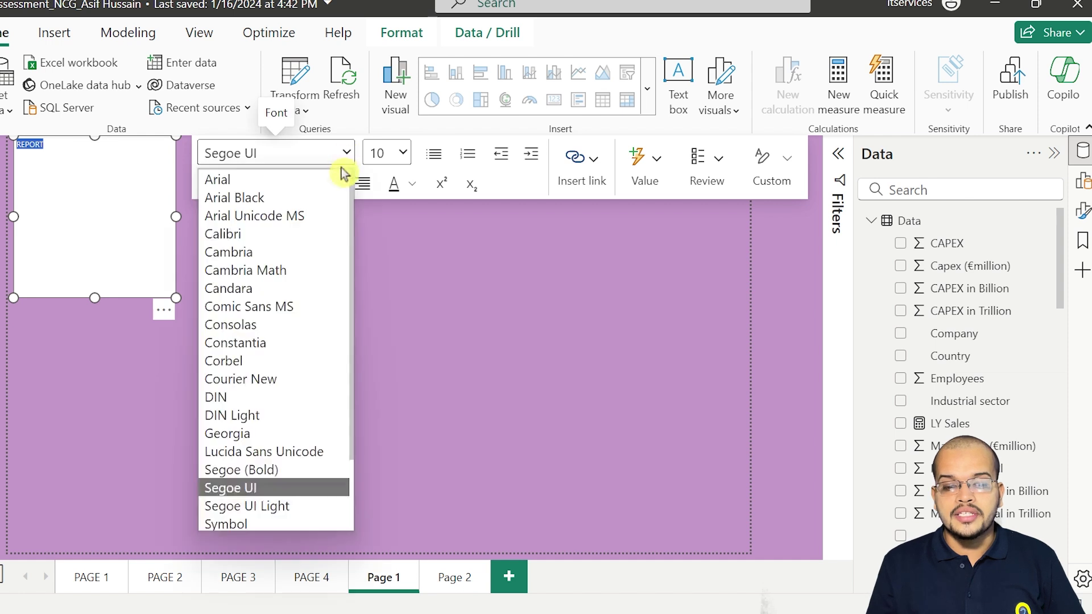
click(270, 487)
click(208, 183)
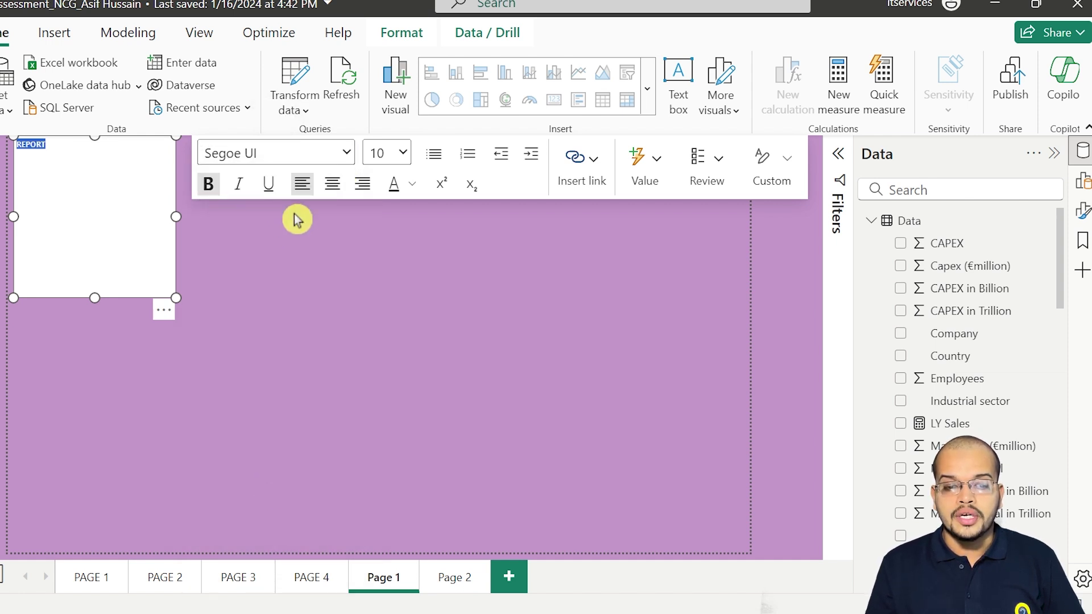
click(408, 156)
click(374, 419)
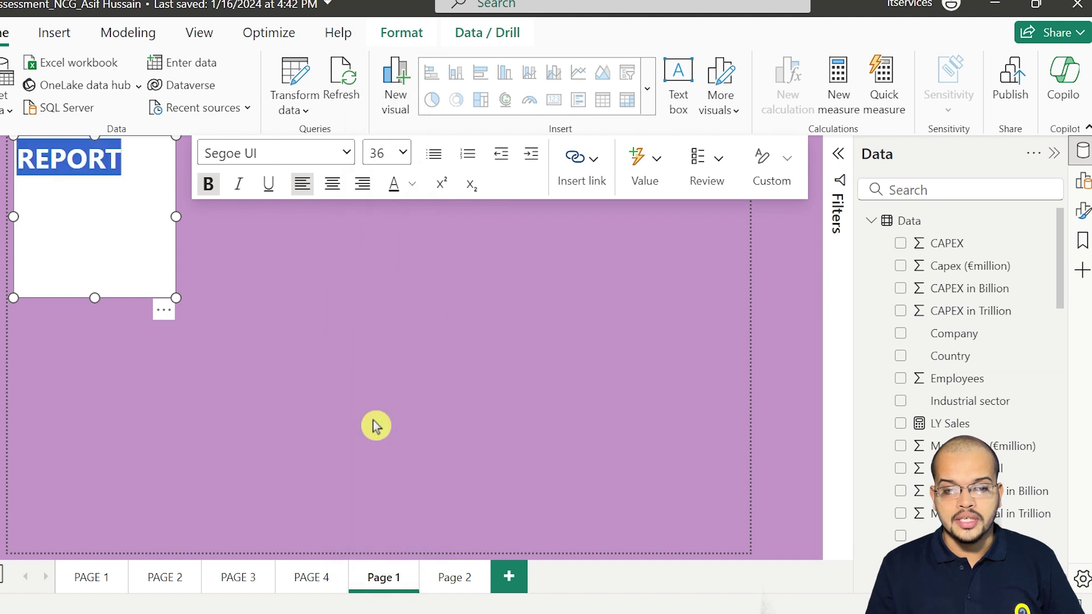
- Center the REPORT text and resize its box into a thin banner across the full width of the page's top edge
click(333, 184)
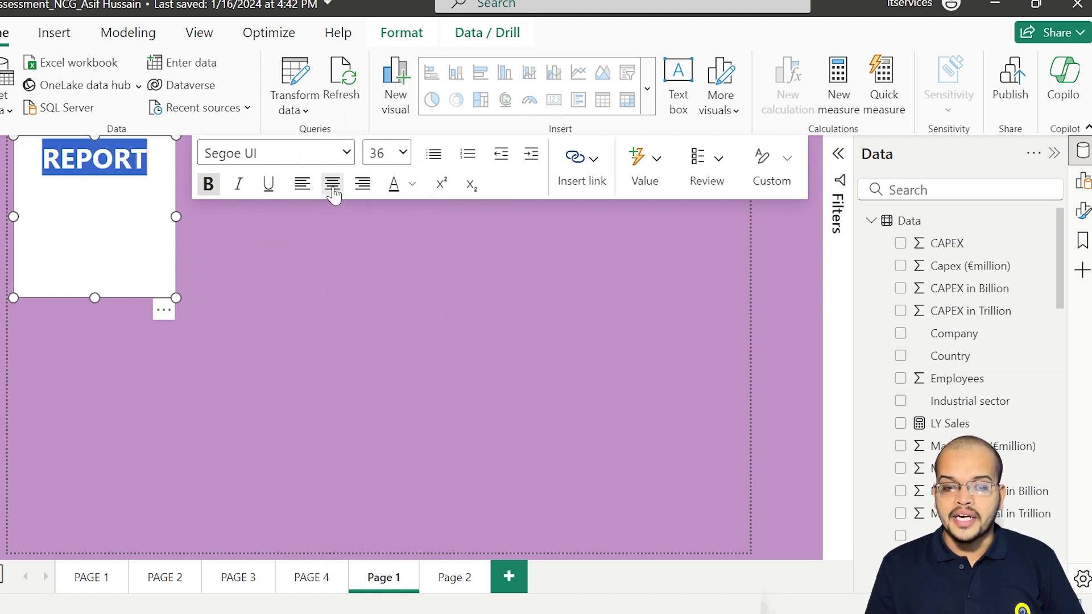
drag(176, 298, 752, 176)
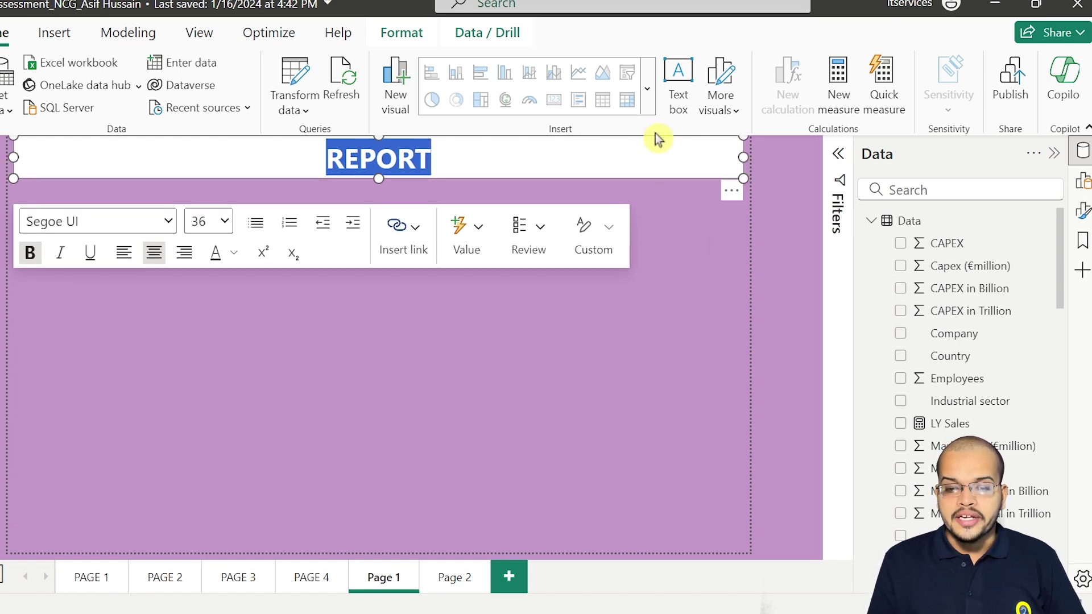
click(676, 211)
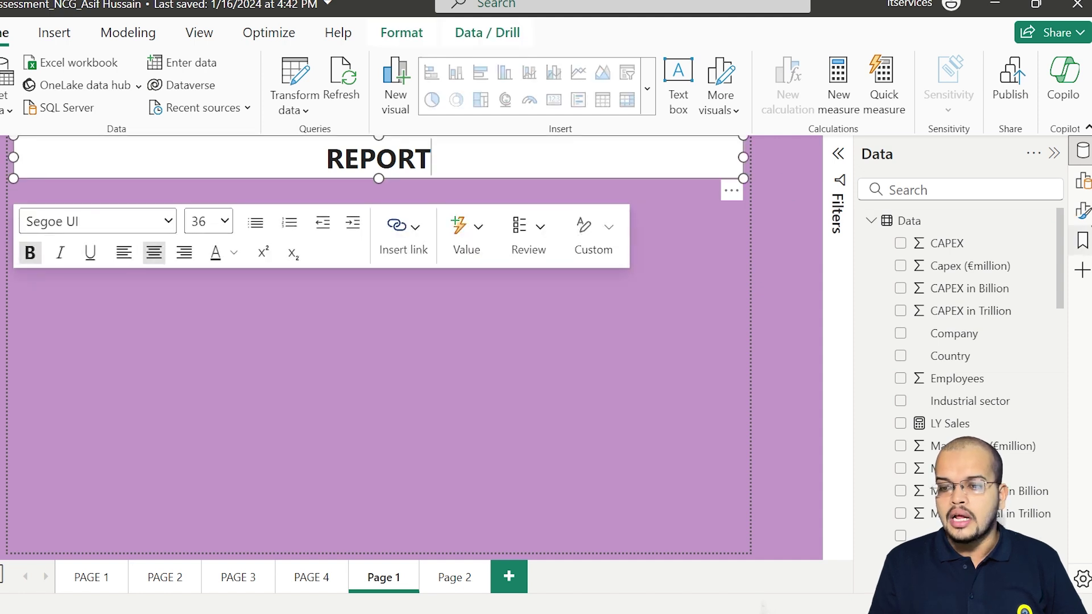
- Set the background color of the REPORT text box to light yellow
click(1082, 210)
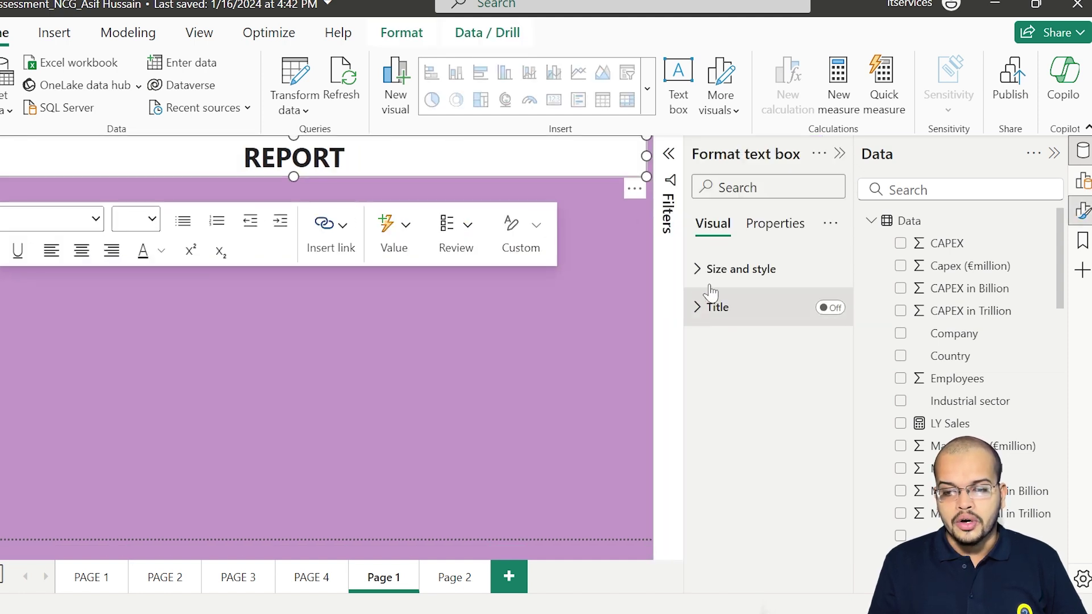
click(698, 269)
scroll(708, 369, down, 4)
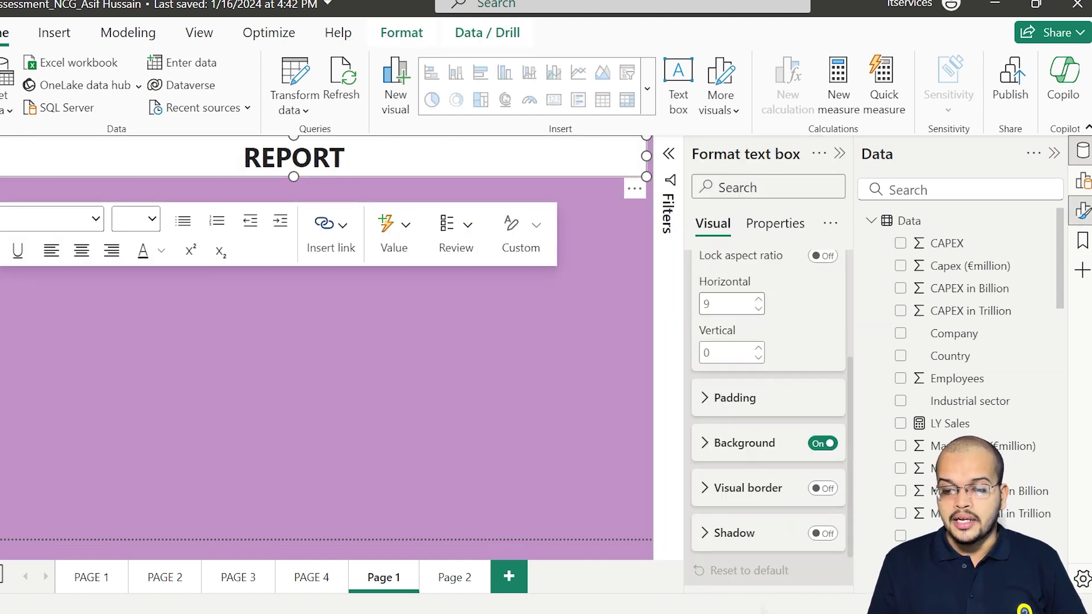
click(709, 398)
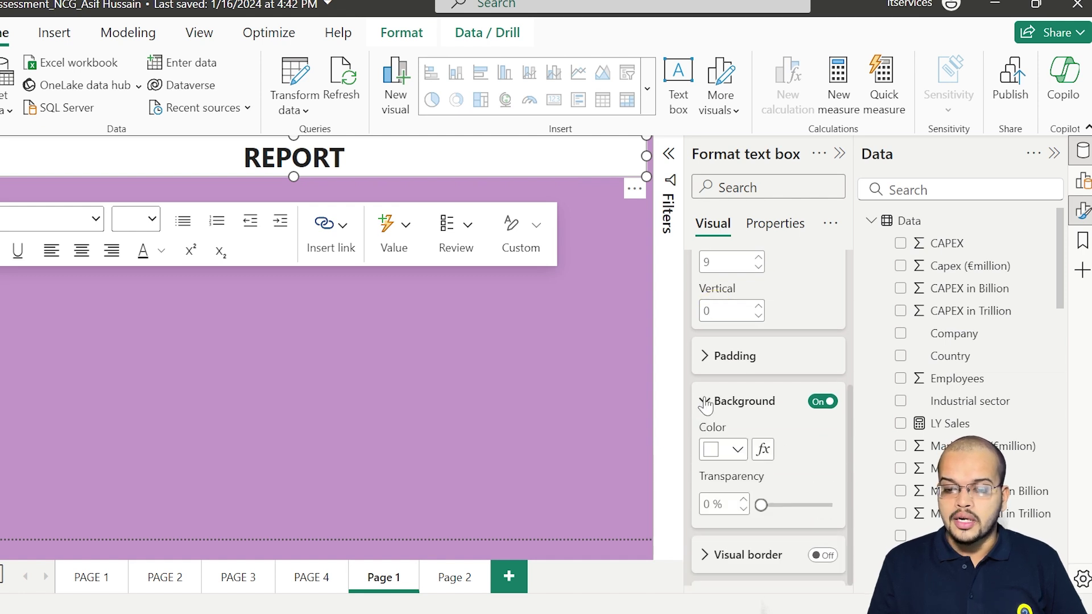
click(718, 454)
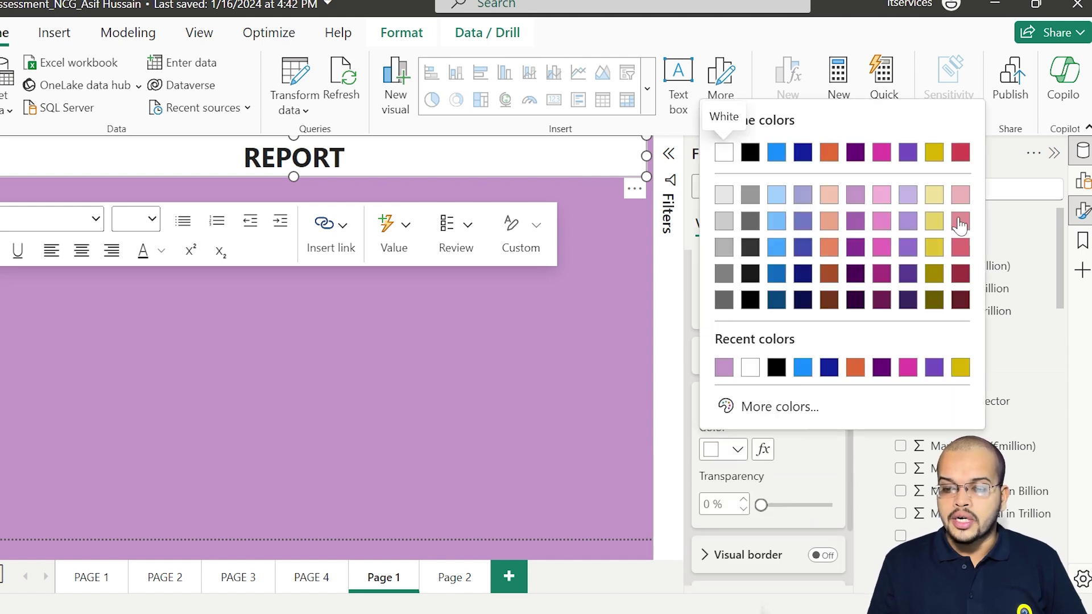
click(939, 207)
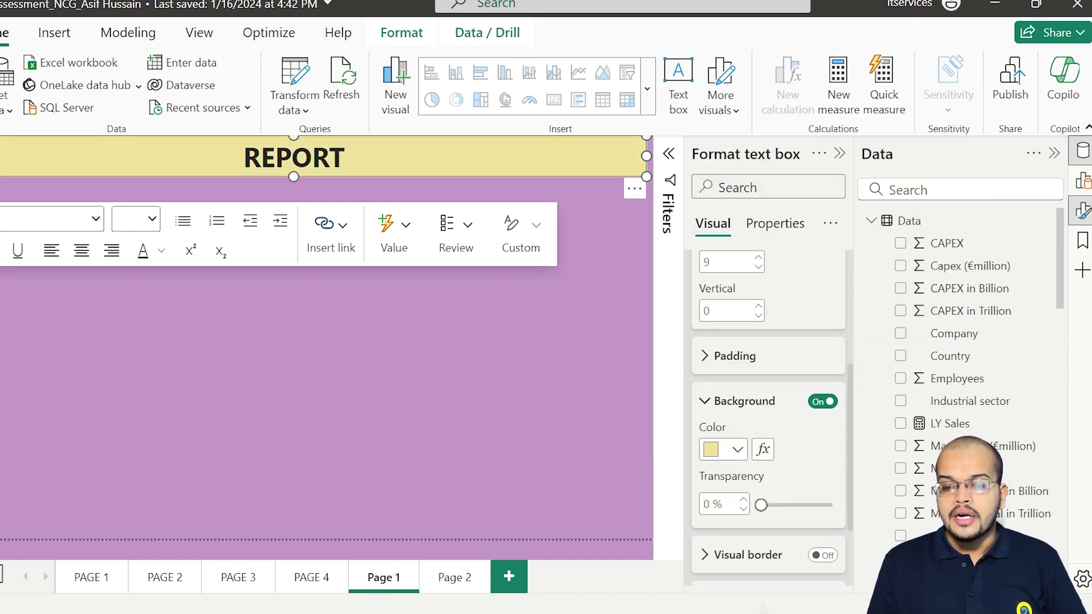
- Turn on a visual border with 12 px rounded corners for the REPORT text box and make the box slightly taller
scroll(786, 408, down, 2)
click(817, 448)
click(703, 449)
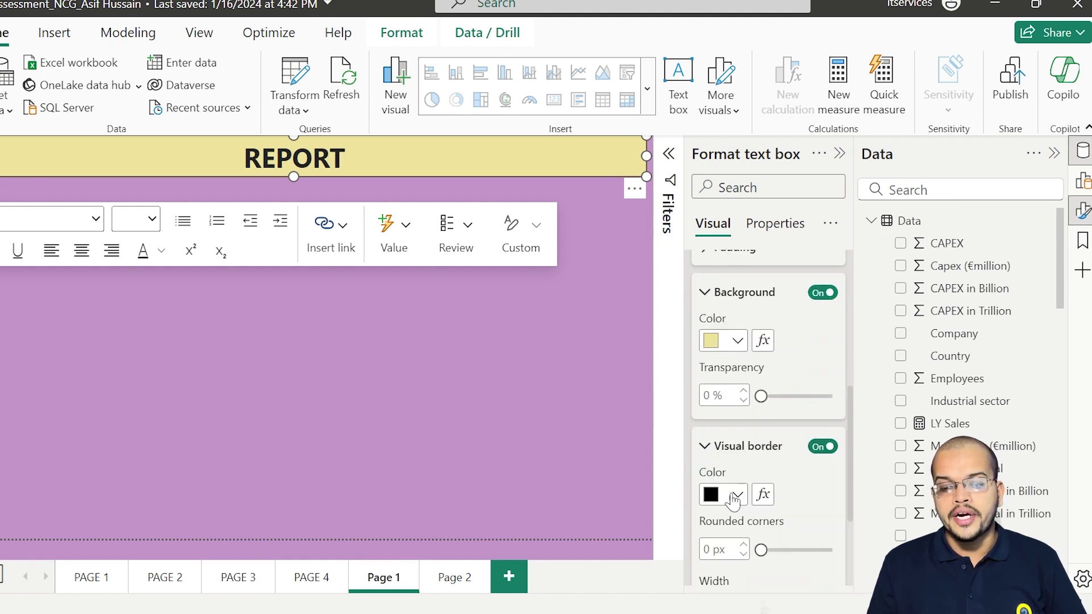
drag(760, 549, 789, 551)
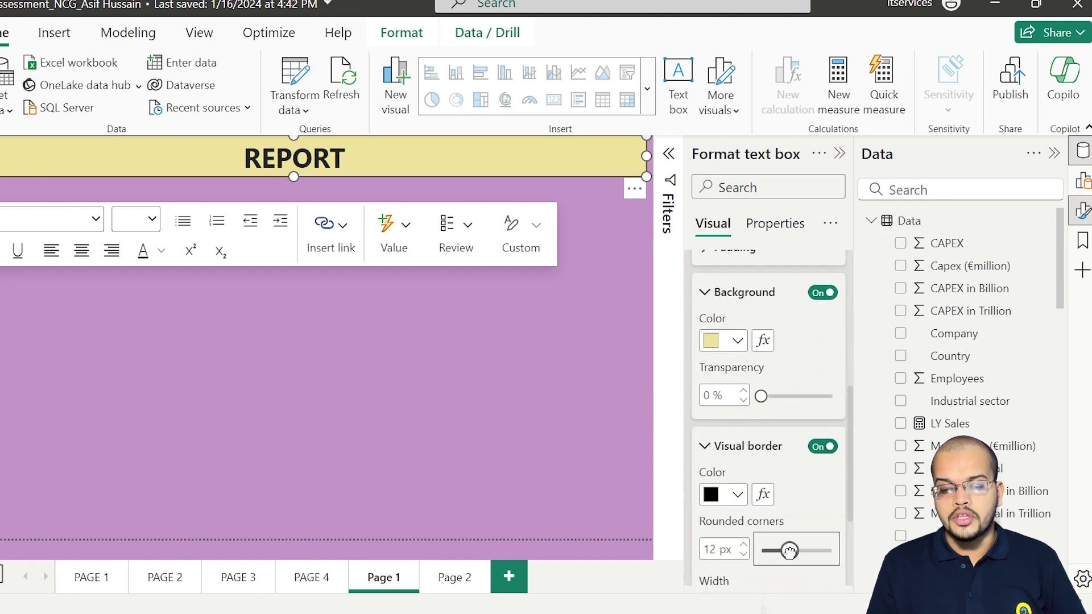
click(739, 446)
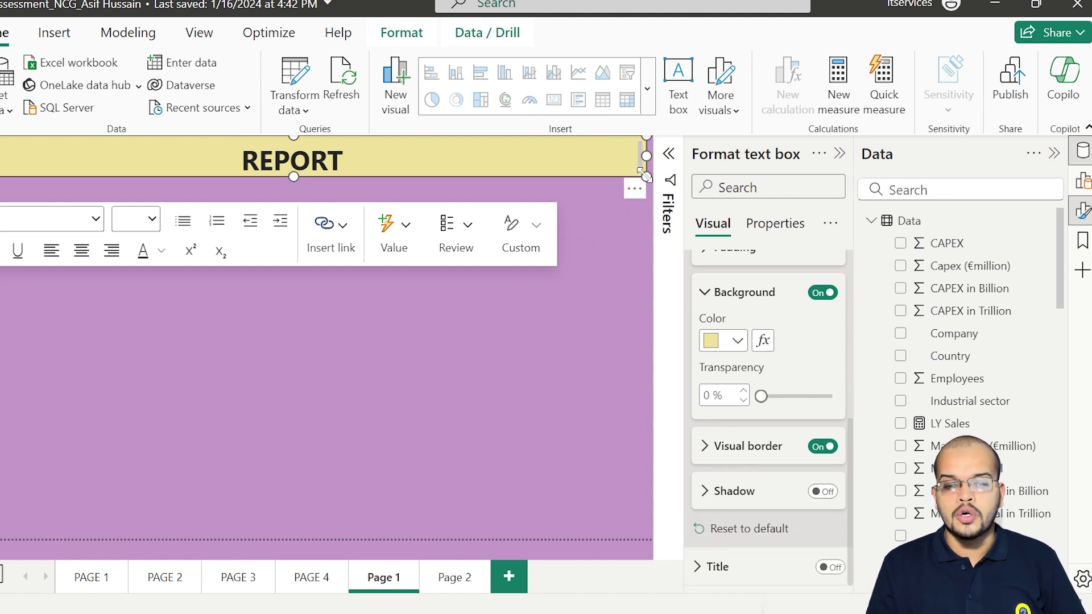
drag(645, 176, 645, 182)
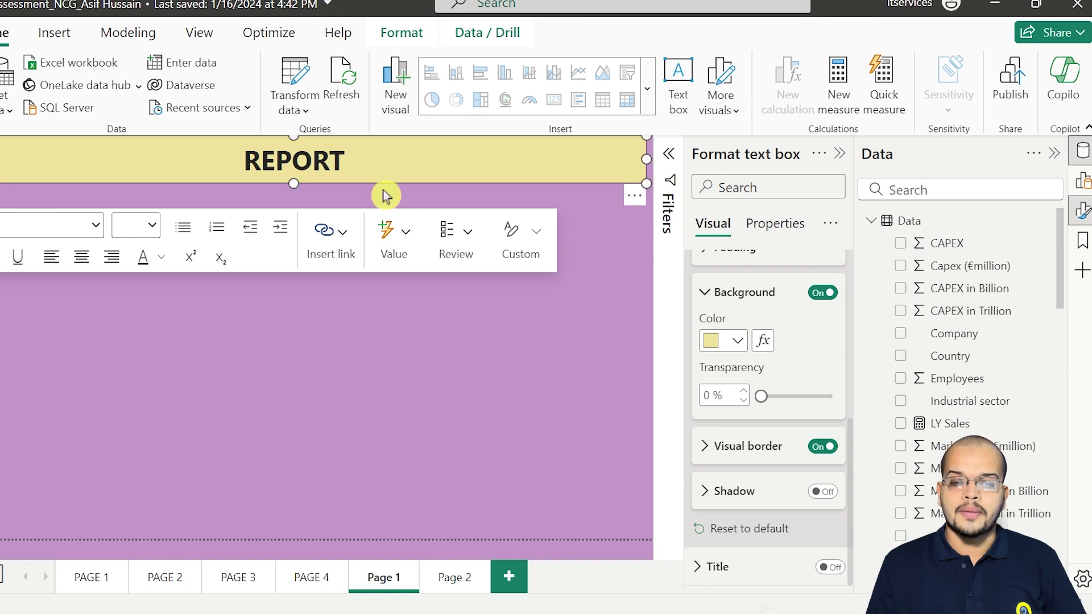
click(601, 276)
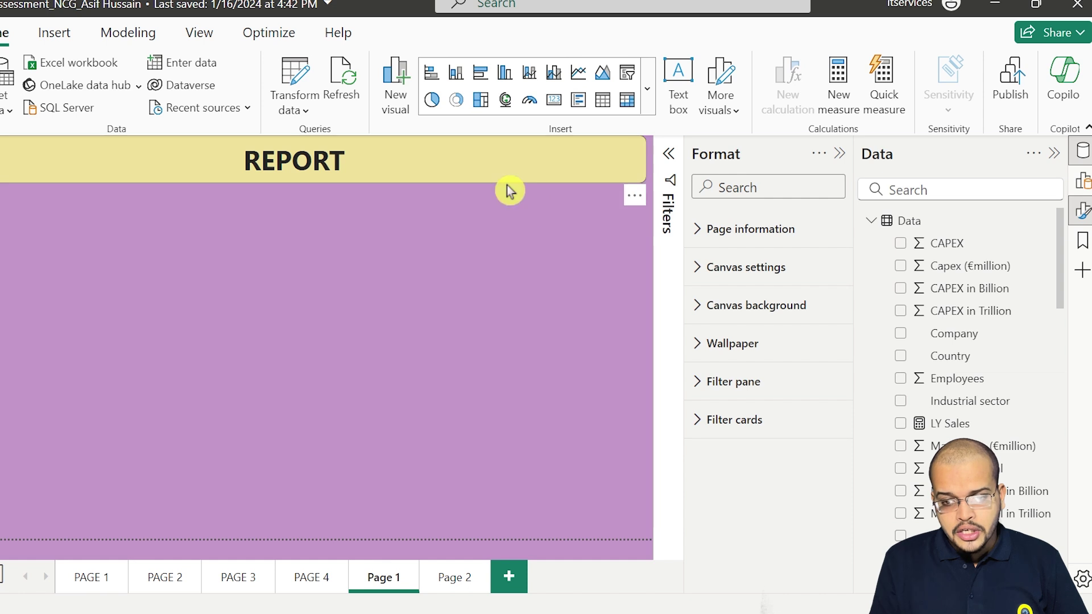
- Add a card visual showing TOTAL SALES below the REPORT banner and turn off its category label
click(554, 104)
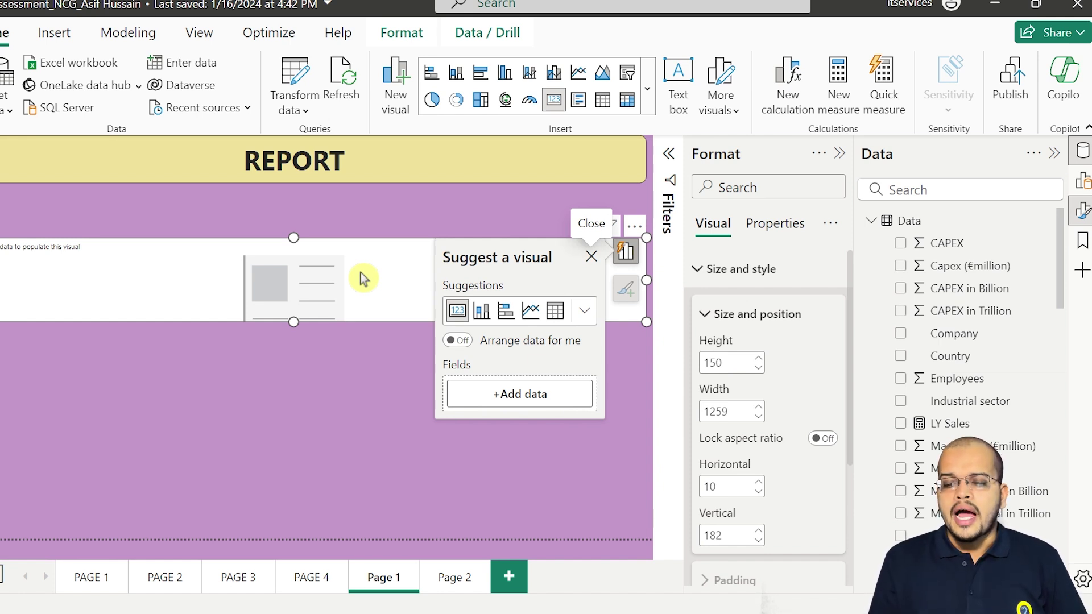
click(698, 269)
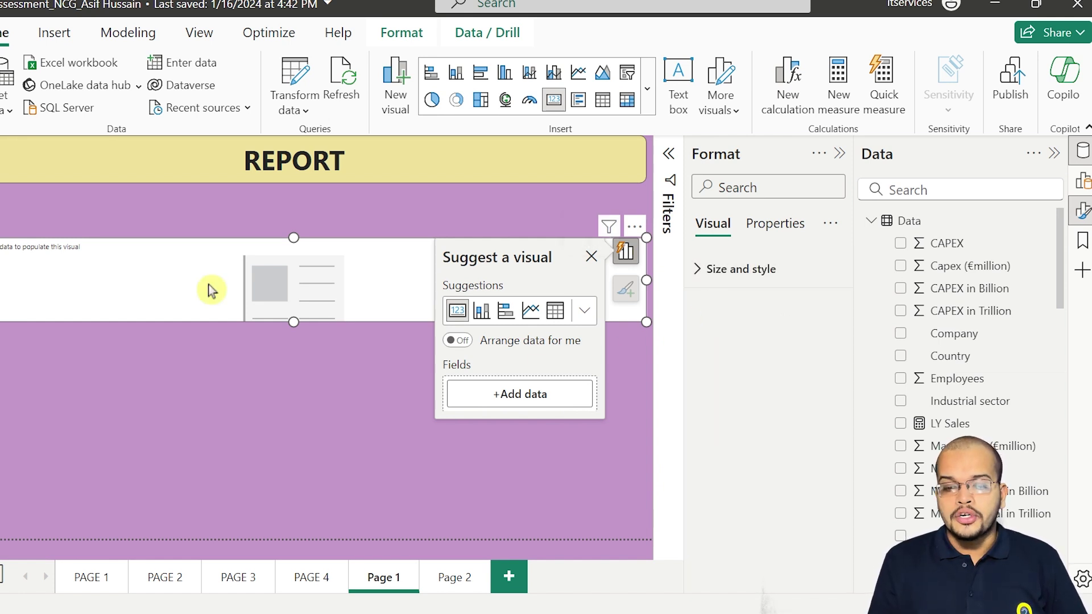
scroll(967, 378, down, 10)
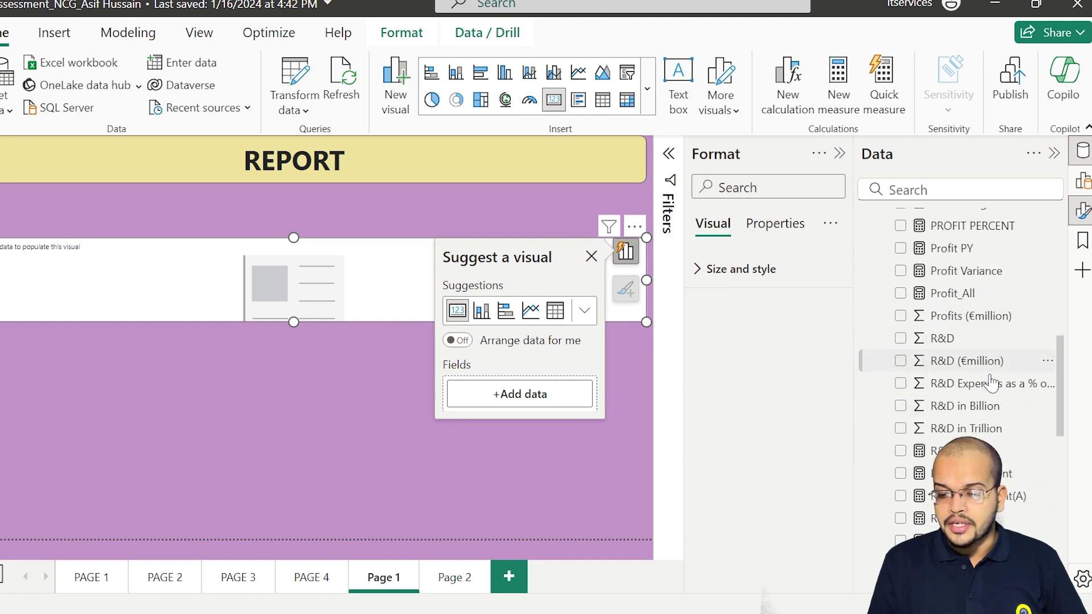
scroll(990, 382, down, 8)
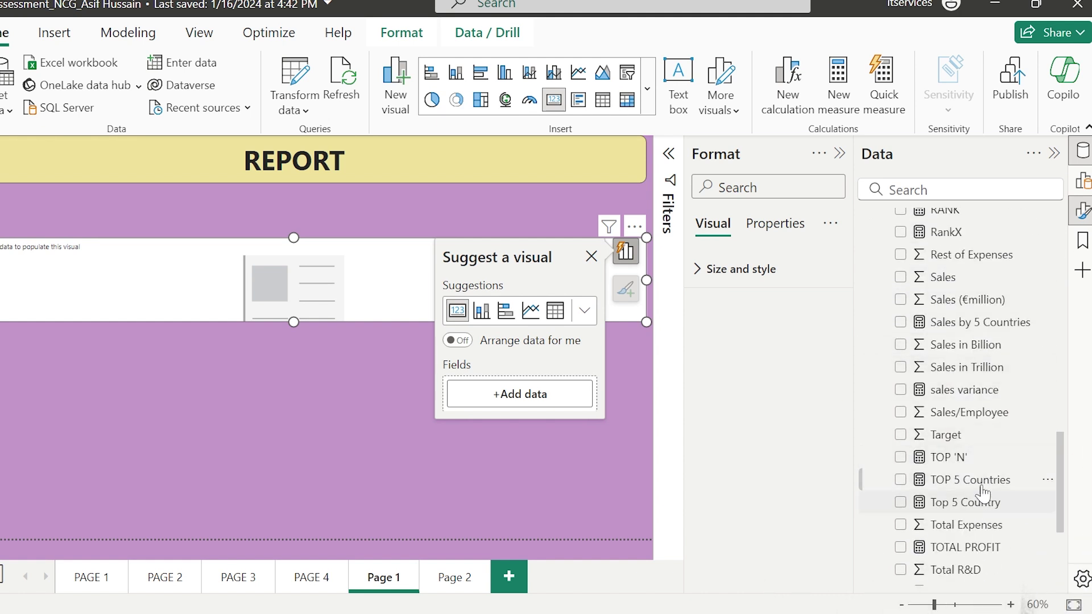
scroll(983, 471, down, 2)
scroll(983, 471, down, 1)
drag(987, 502, 335, 284)
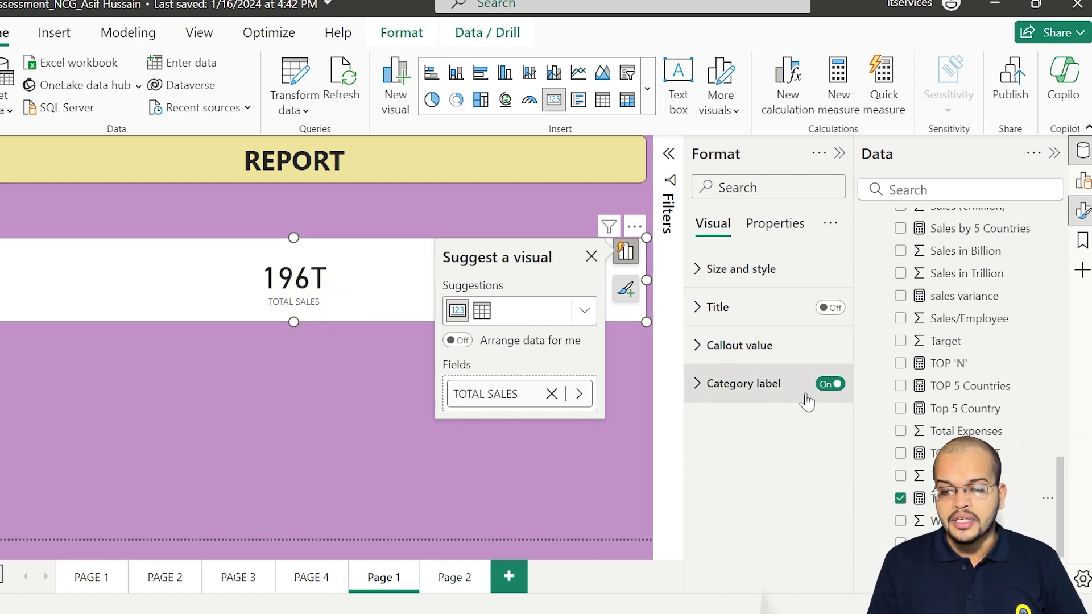
click(830, 383)
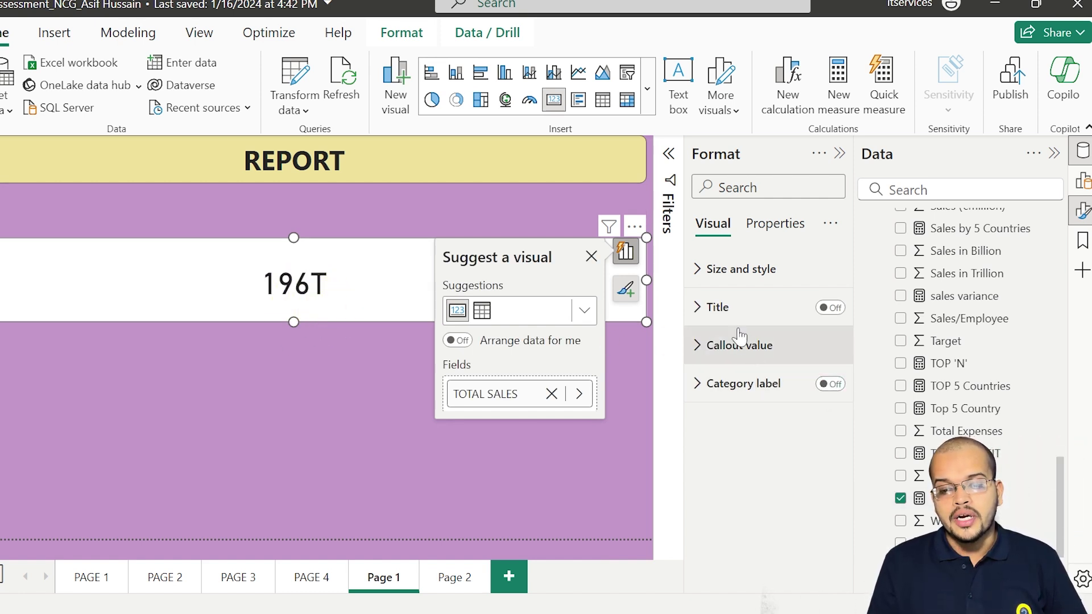
- Turn on the card visual's title and set its text to TOTAL SALES
click(829, 308)
click(705, 307)
click(739, 400)
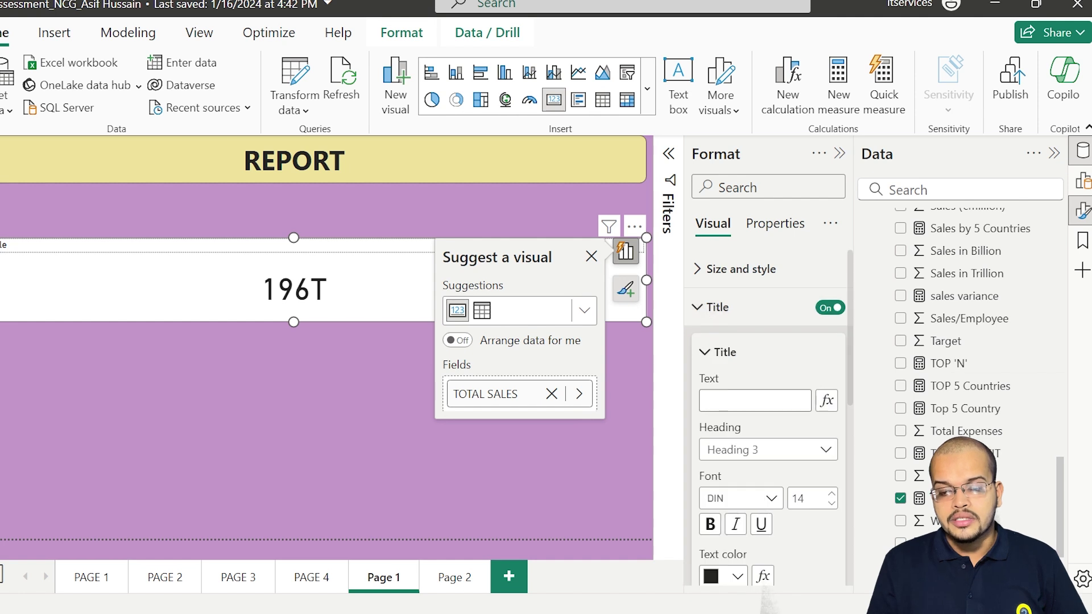
text(TOT)
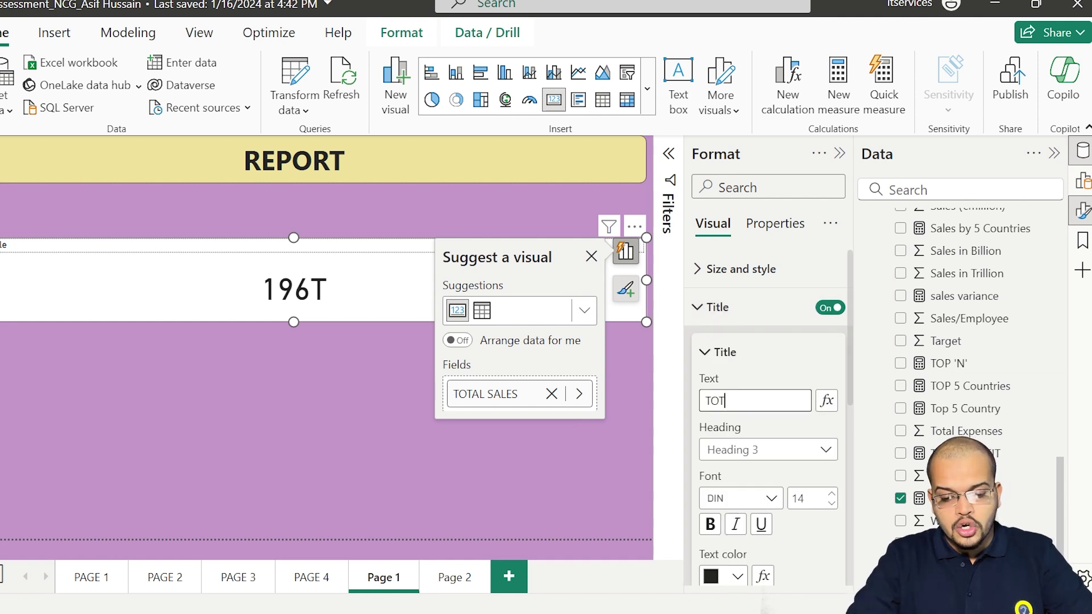
text(AL S)
key(BackSpace)
text(AL SALES)
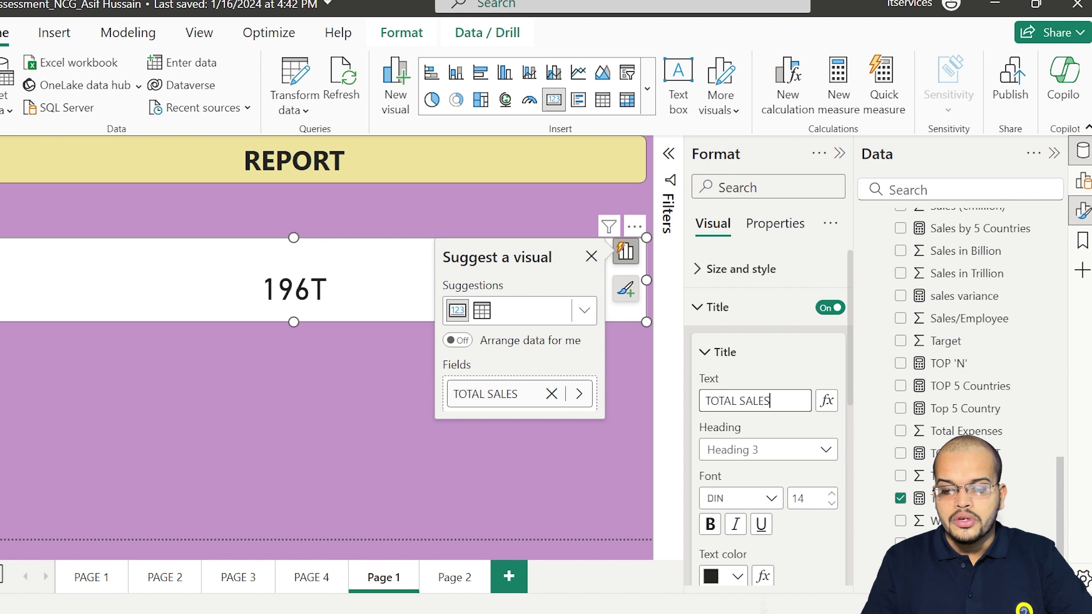
- Change the card title's font to the bold Segoe UI variant and set its size to 16
click(761, 498)
scroll(761, 376, down, 5)
click(768, 341)
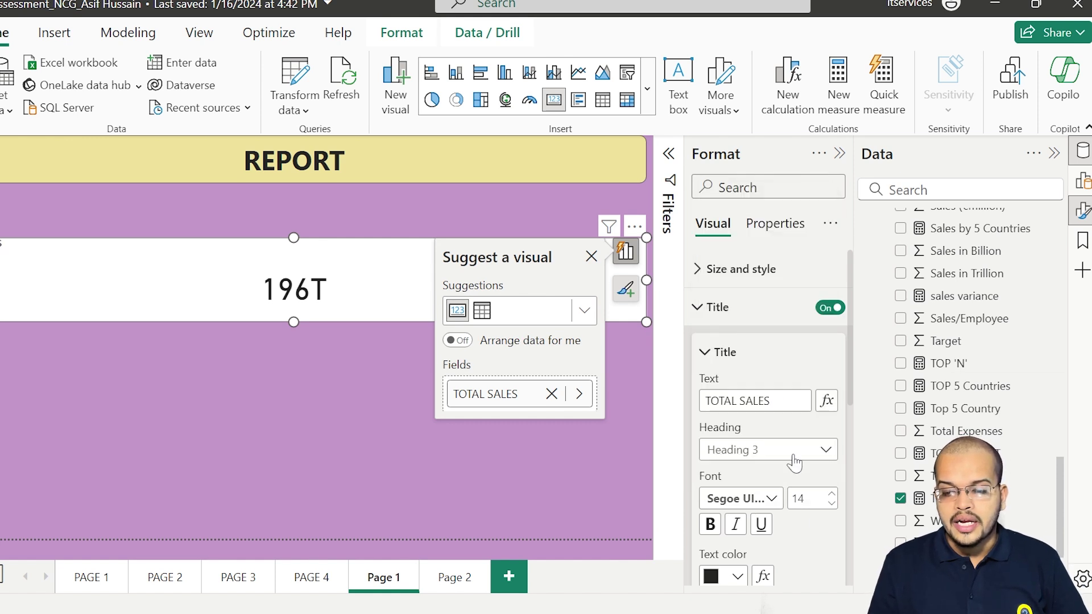
click(831, 494)
click(832, 494)
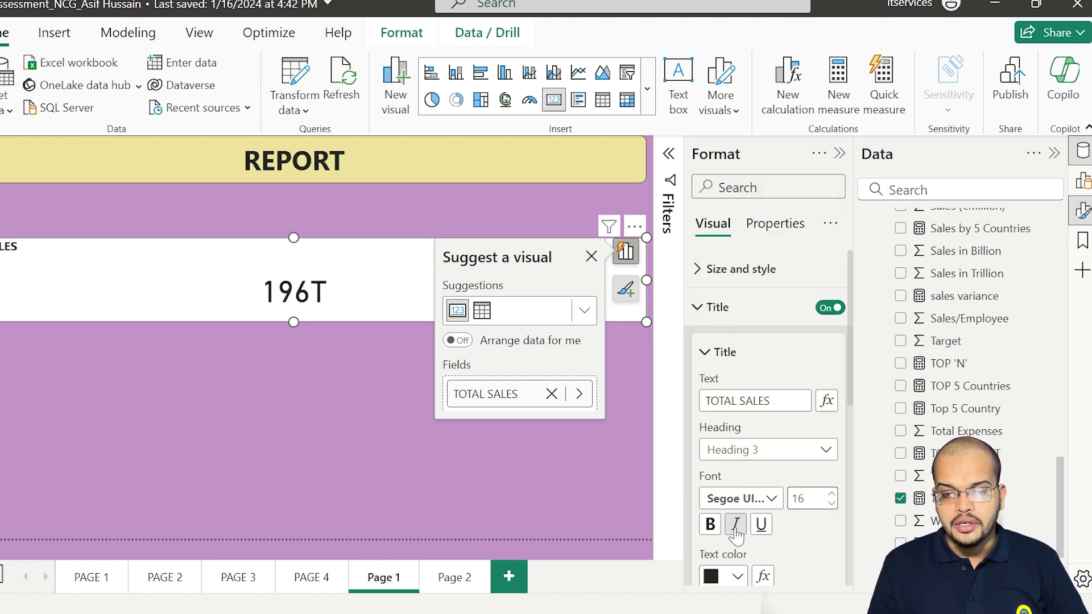
- Give the card title white text on a black background and center it horizontally
scroll(796, 455, down, 3)
click(738, 482)
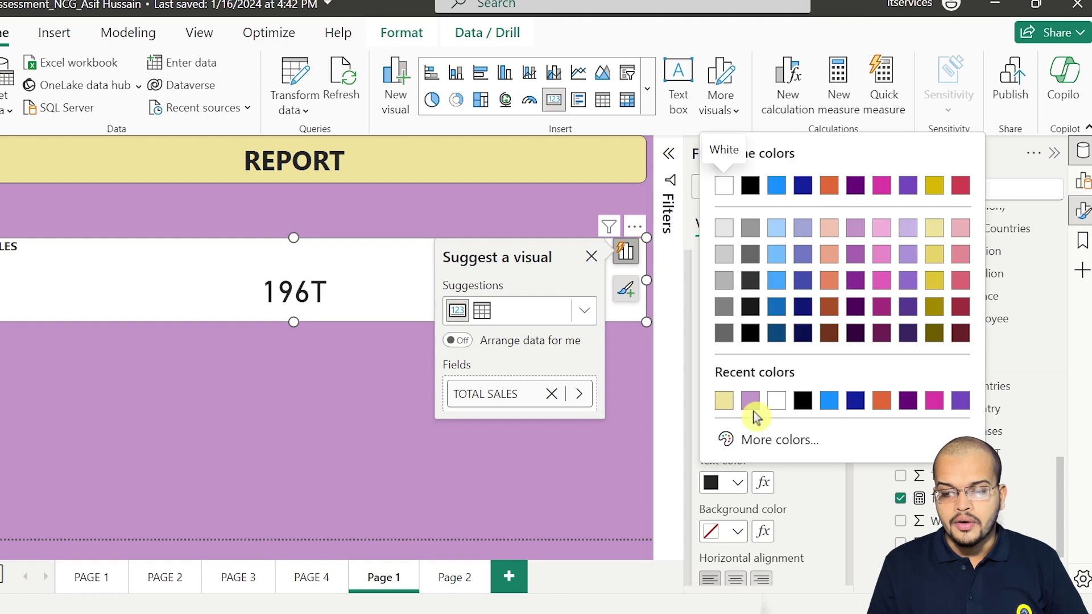
click(776, 401)
click(737, 531)
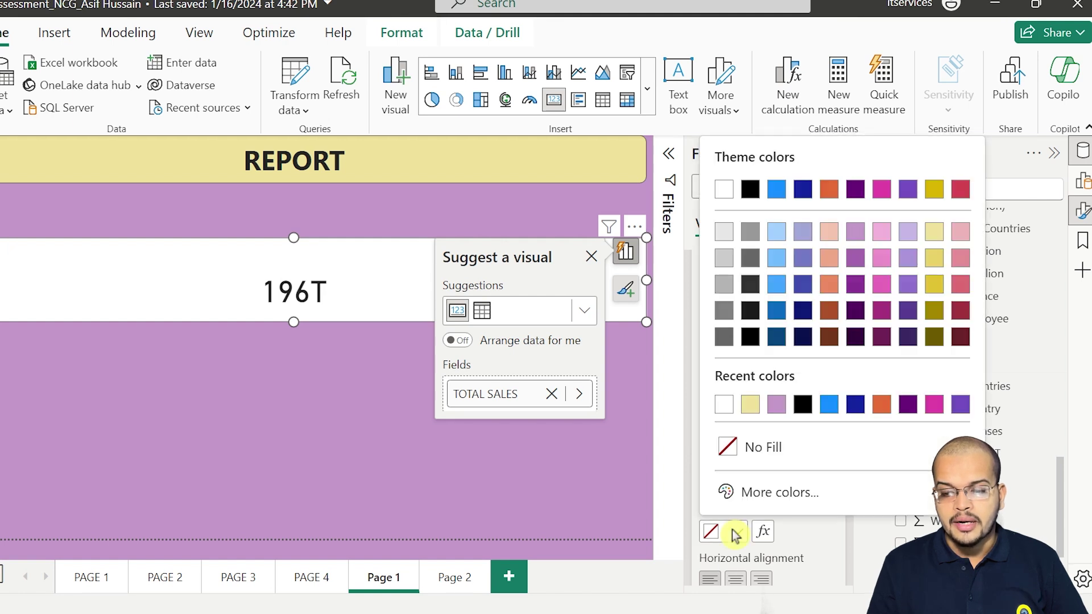
click(803, 405)
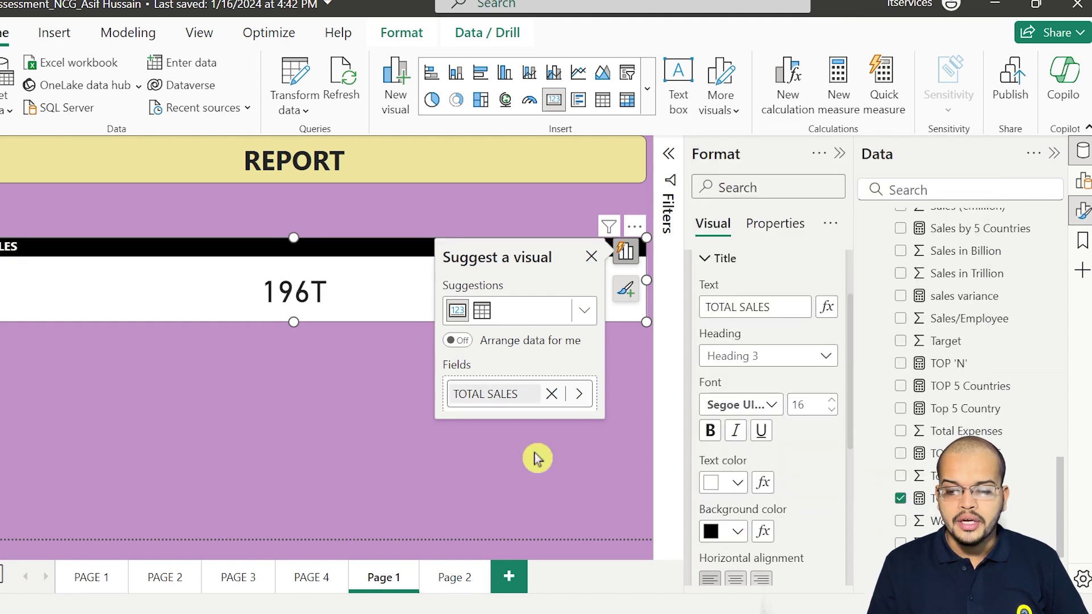
click(736, 578)
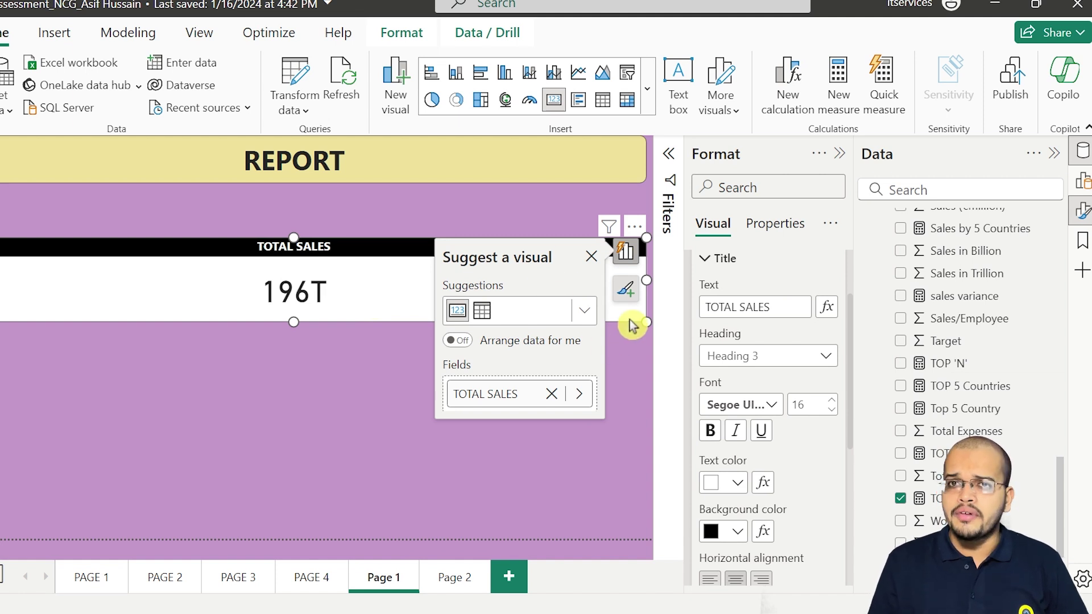
- Shrink the card to about 167 wide by 130 high and place it under the left end of the REPORT banner
drag(650, 333, 84, 321)
drag(182, 319, 126, 233)
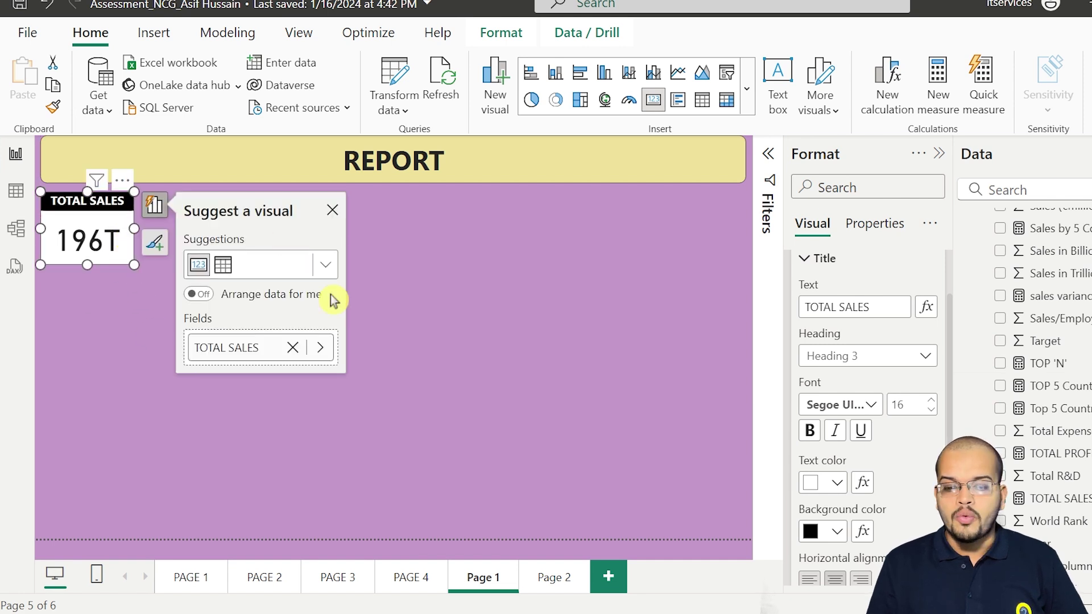
- Turn on a visual border with 12 px rounded corners and a shadow for the TOTAL SALES card
click(806, 260)
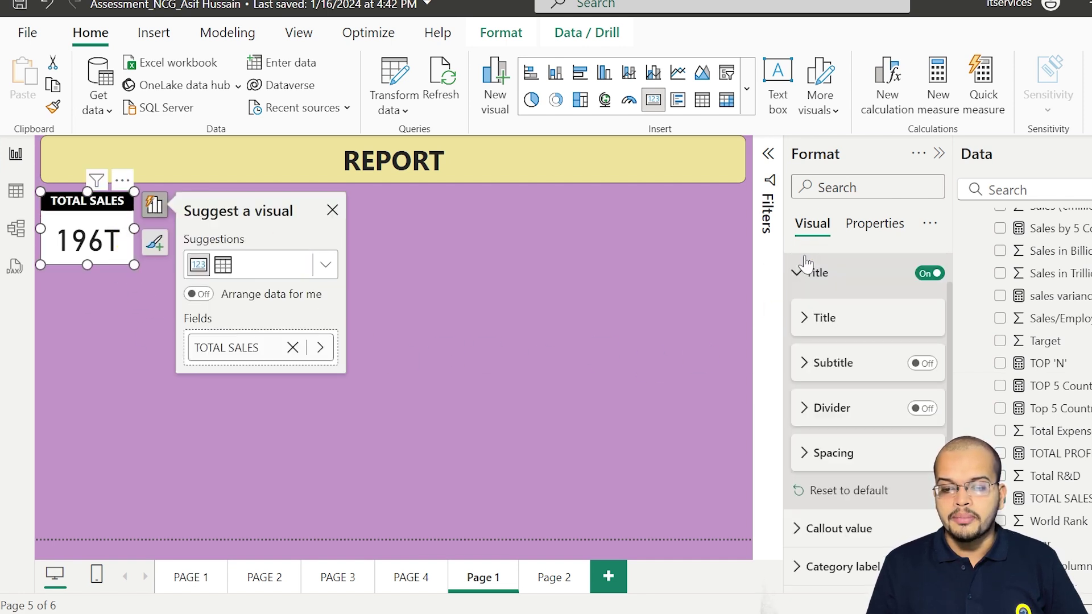
scroll(794, 353, up, 1)
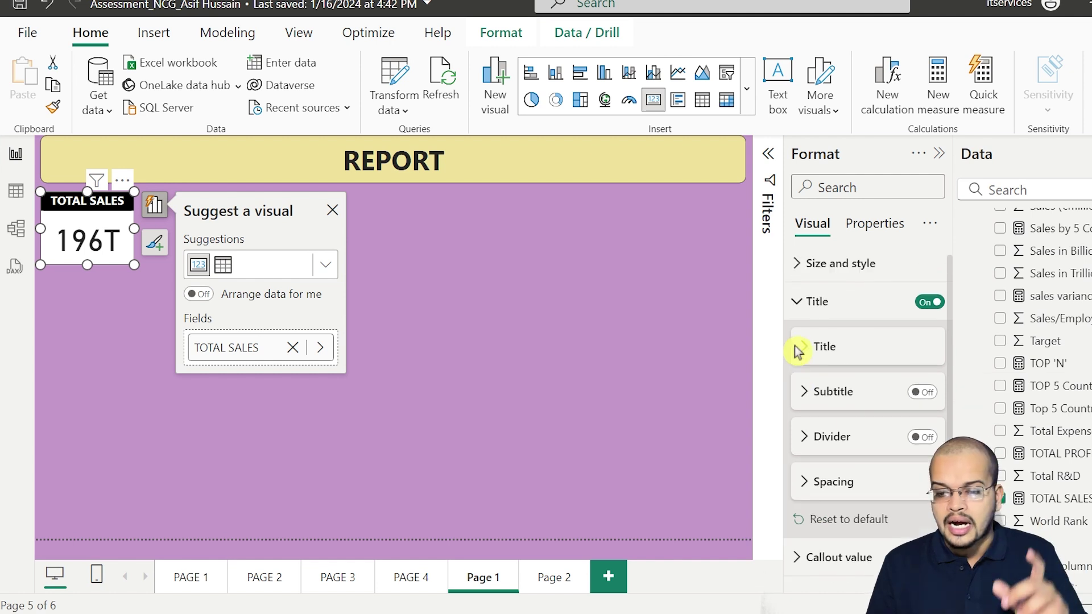
click(798, 309)
click(799, 268)
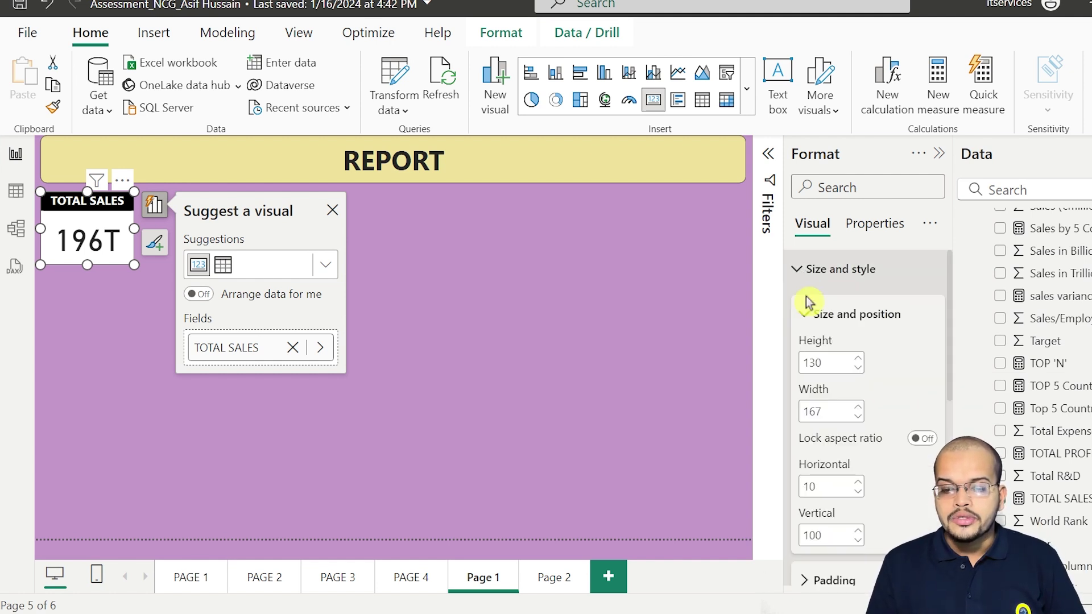
scroll(811, 398, down, 5)
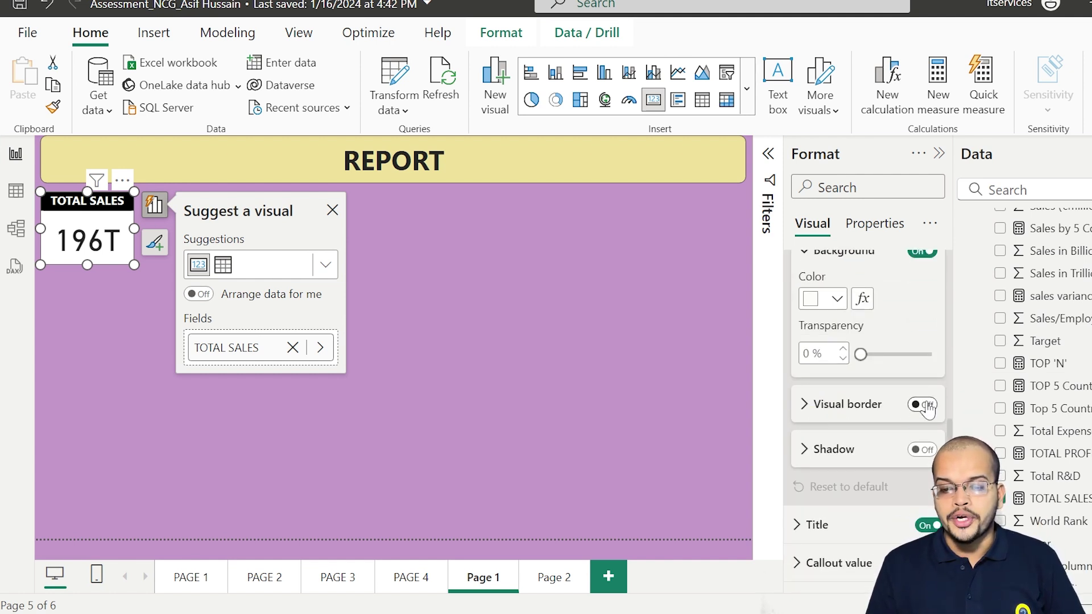
click(923, 405)
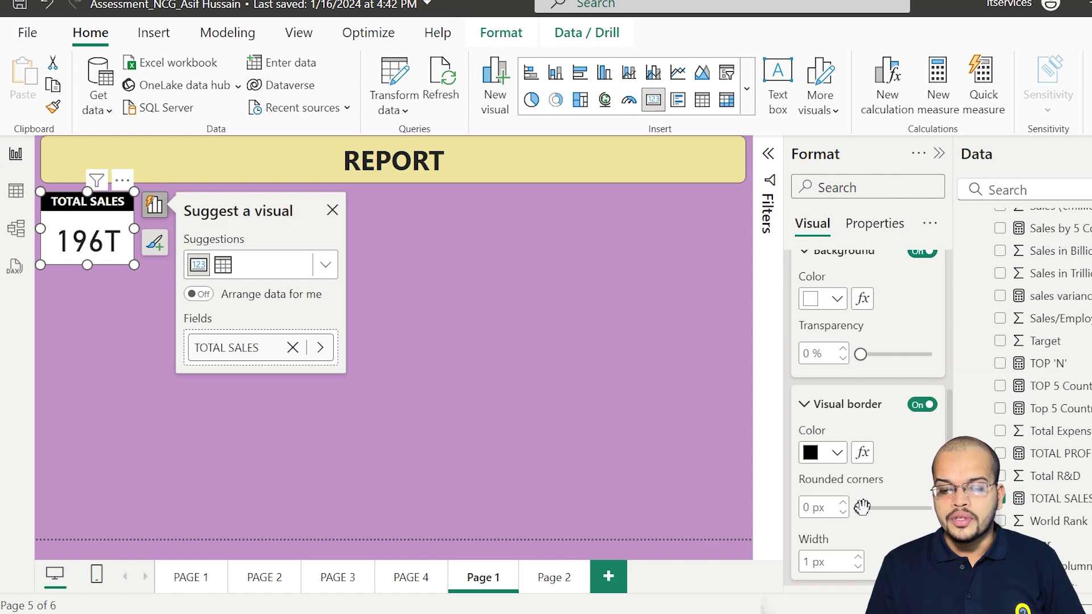
drag(883, 508, 884, 508)
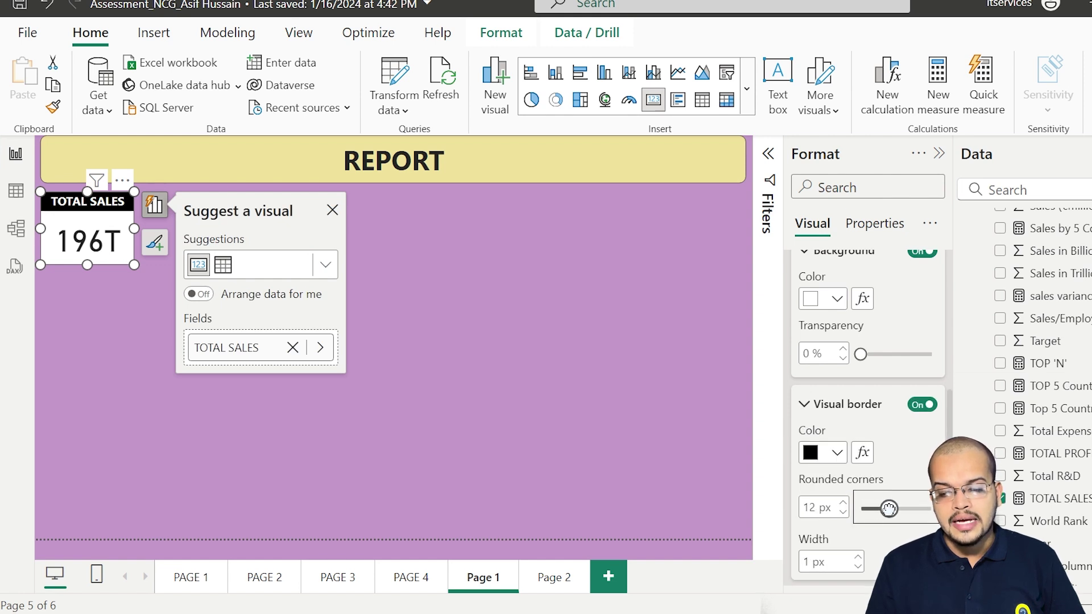
click(803, 405)
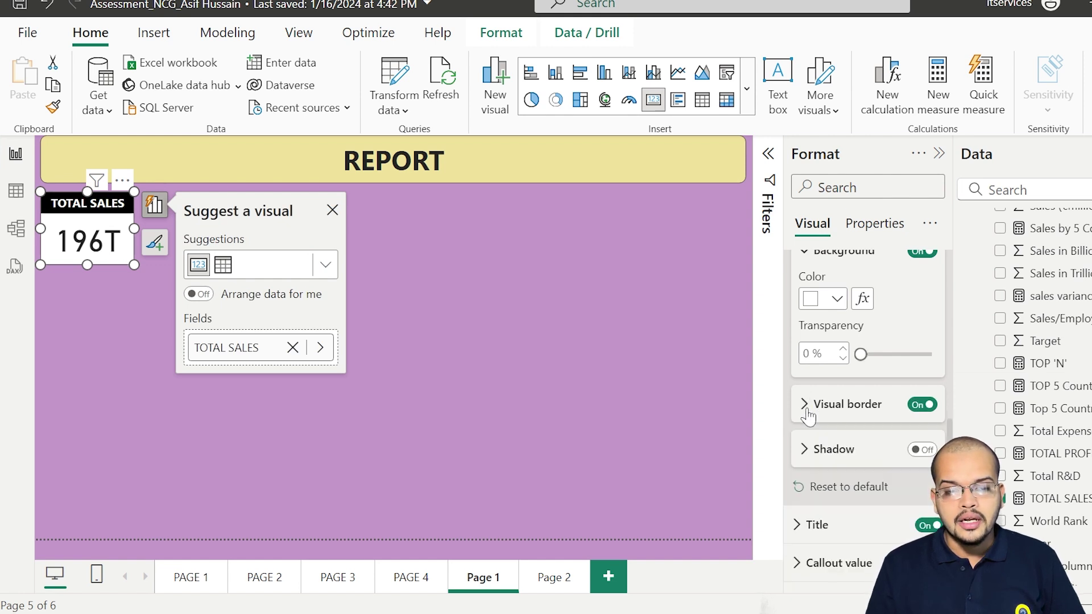
click(918, 458)
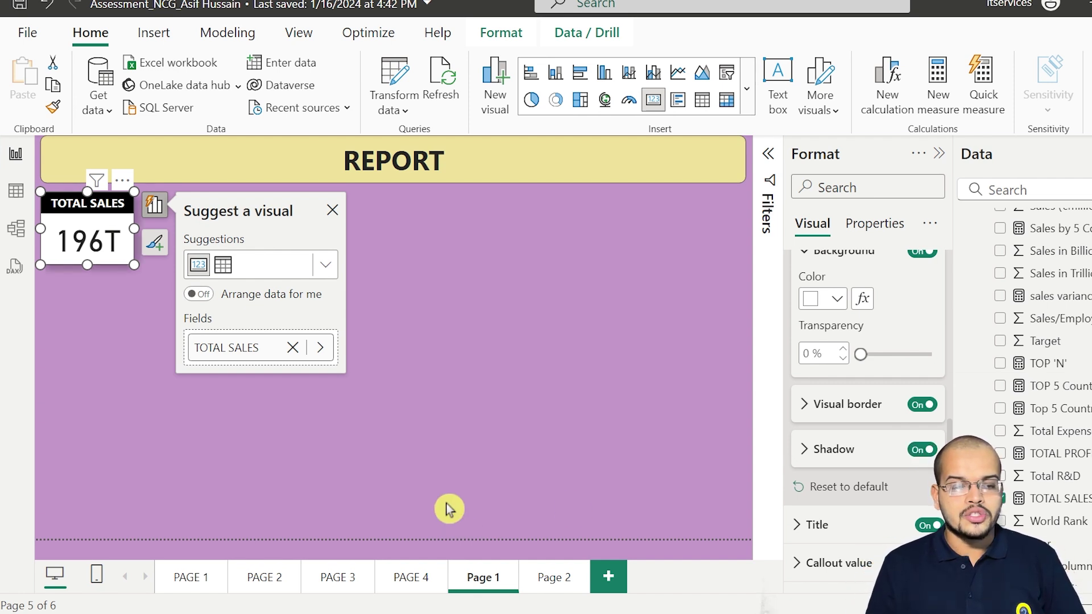
click(410, 510)
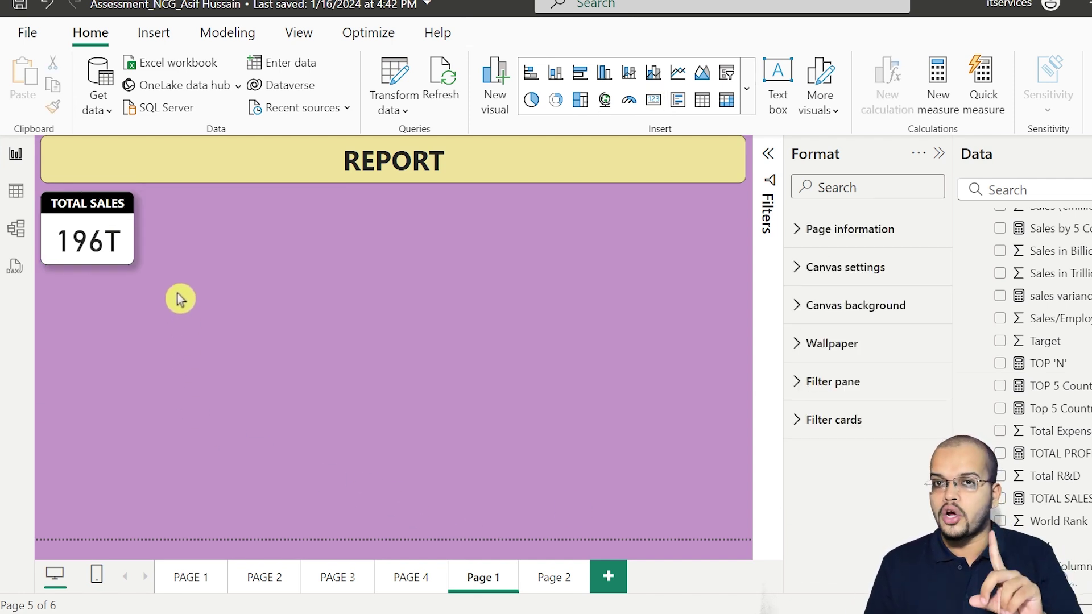
- Duplicate the TOTAL SALES card three times on the same page
click(130, 234)
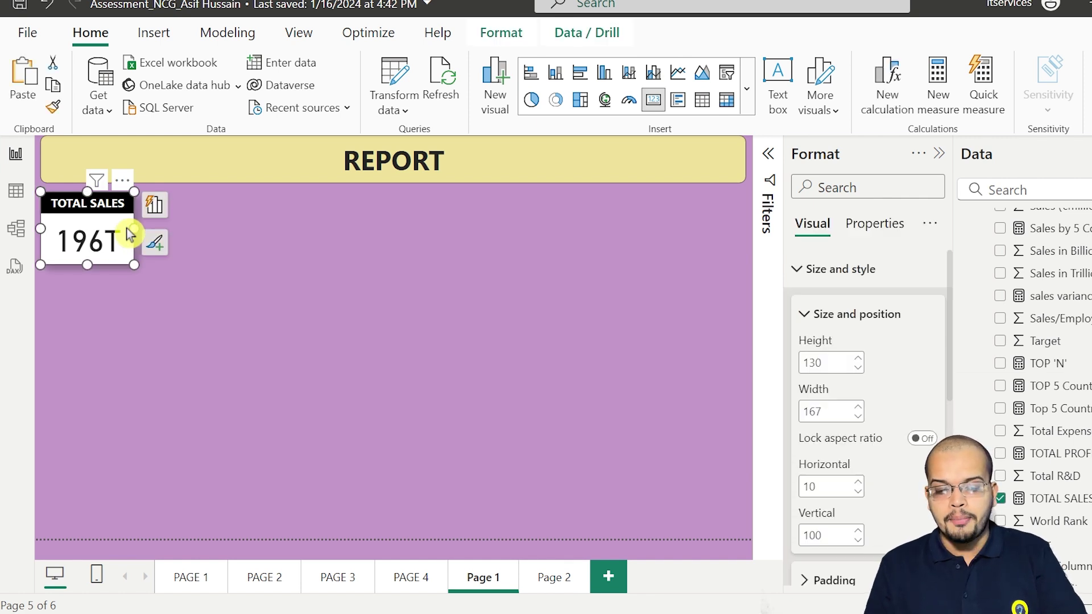
key(ctrl+c)
key(ctrl+v)
key(ctrl+v)
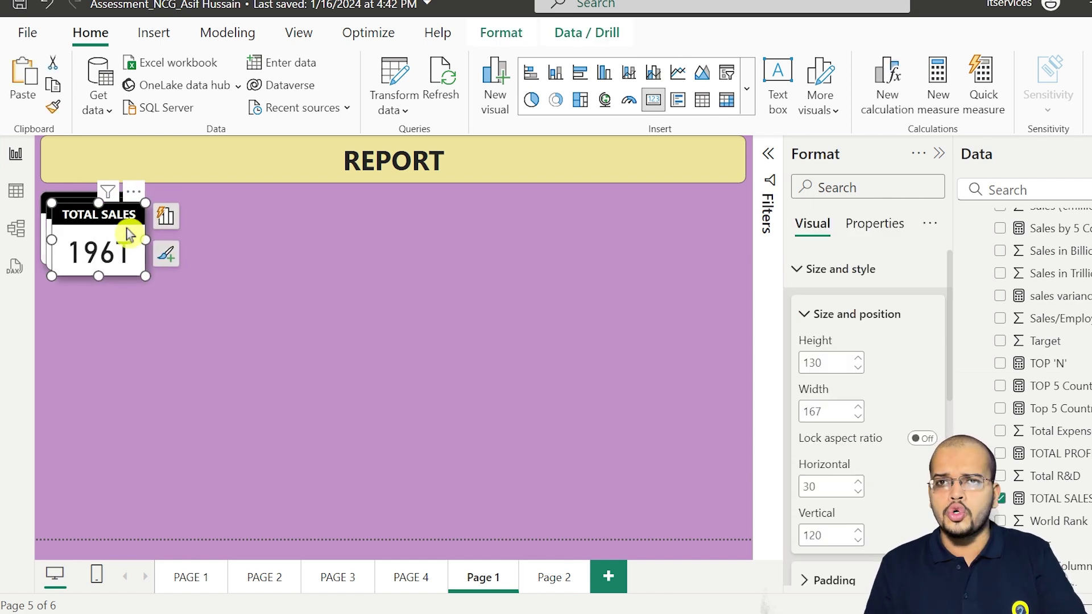
key(ctrl+v)
- Arrange the four cards in one evenly spaced row directly below the REPORT banner, starting at the page's left edge
drag(124, 233, 438, 208)
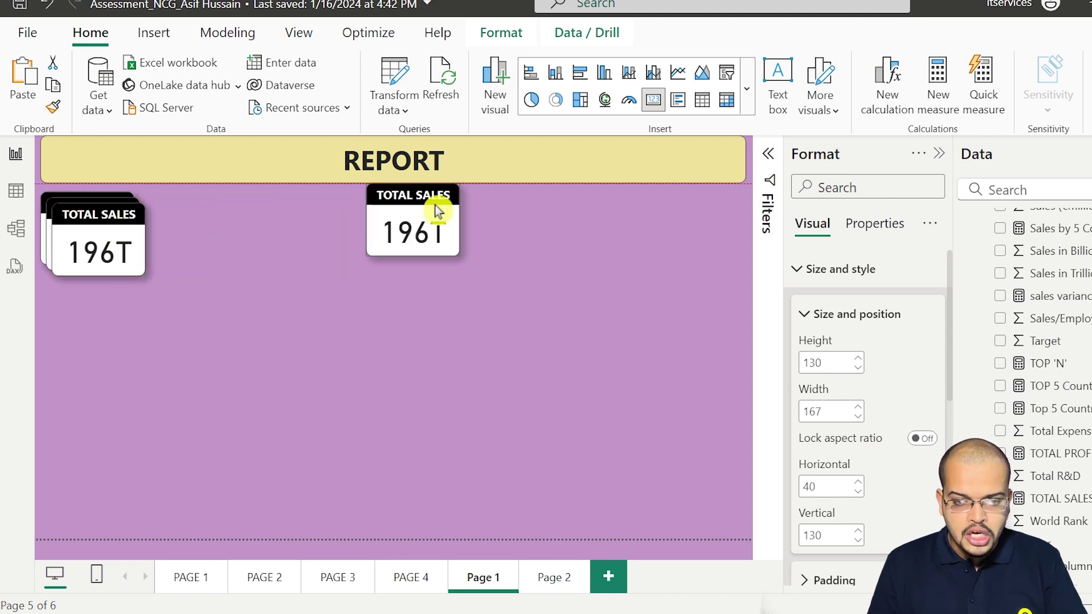
drag(154, 251, 302, 232)
drag(117, 244, 208, 241)
drag(288, 232, 458, 341)
drag(447, 240, 561, 302)
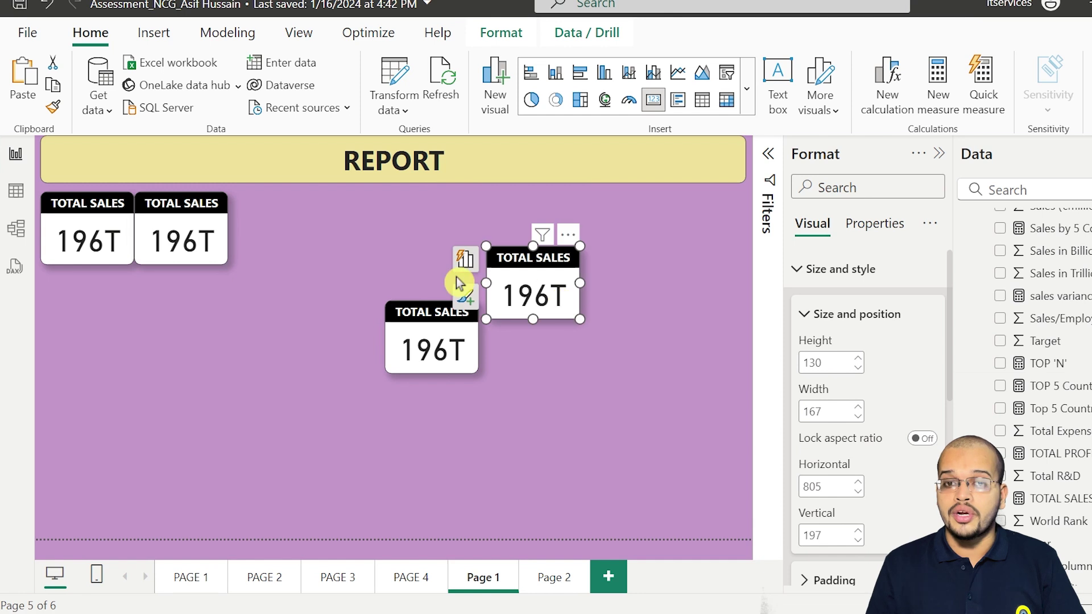
drag(215, 229, 221, 230)
drag(432, 344, 306, 239)
drag(514, 291, 398, 238)
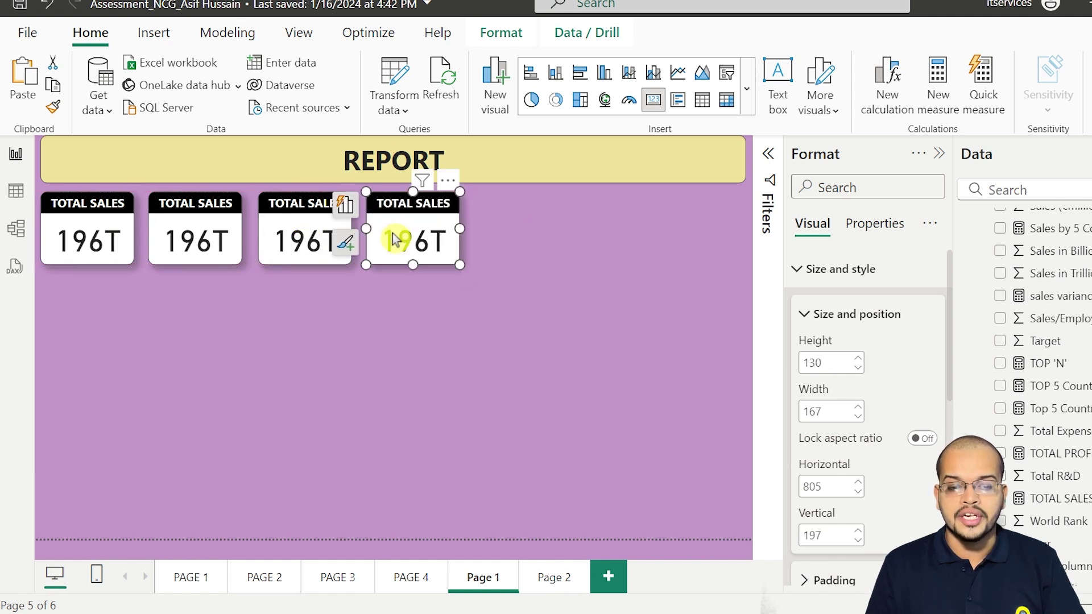
- Replace the TOTAL SALES field of the second card in the row with the TOTAL PROFIT measure
click(207, 241)
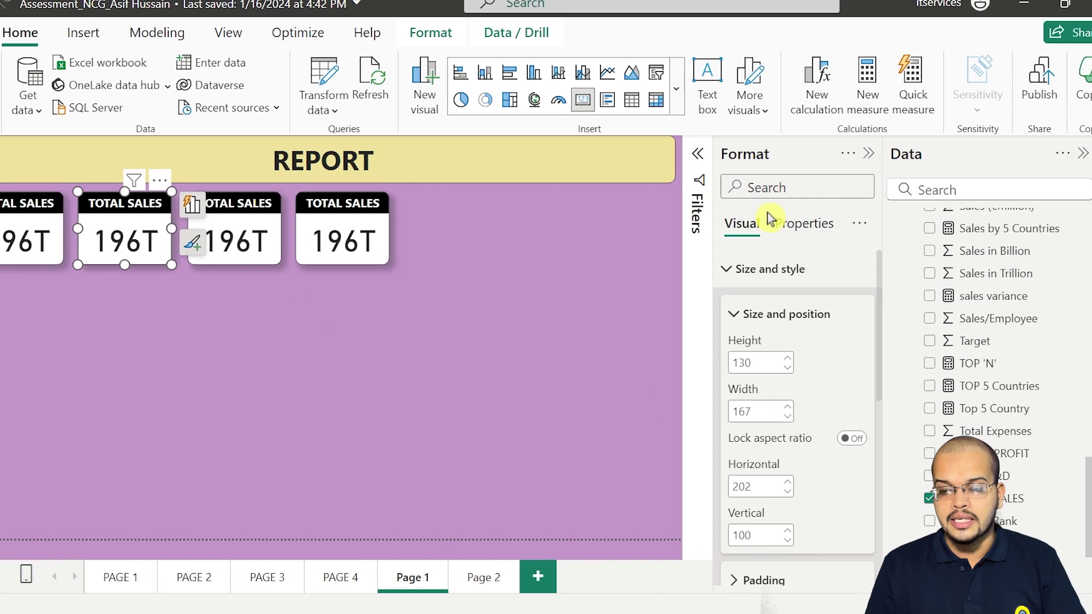
click(1082, 181)
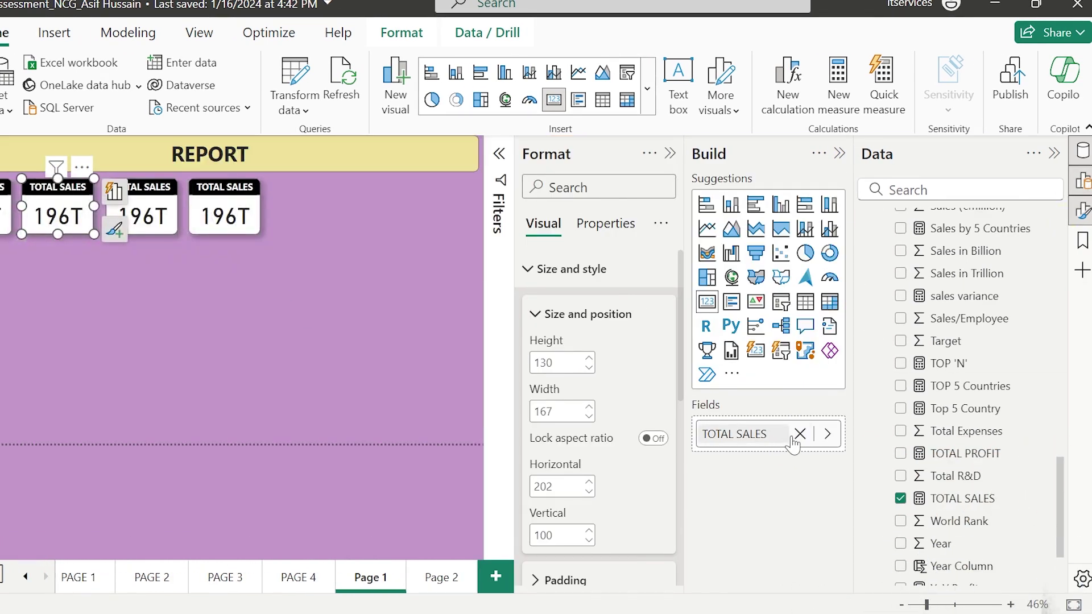
click(799, 434)
drag(964, 453, 767, 437)
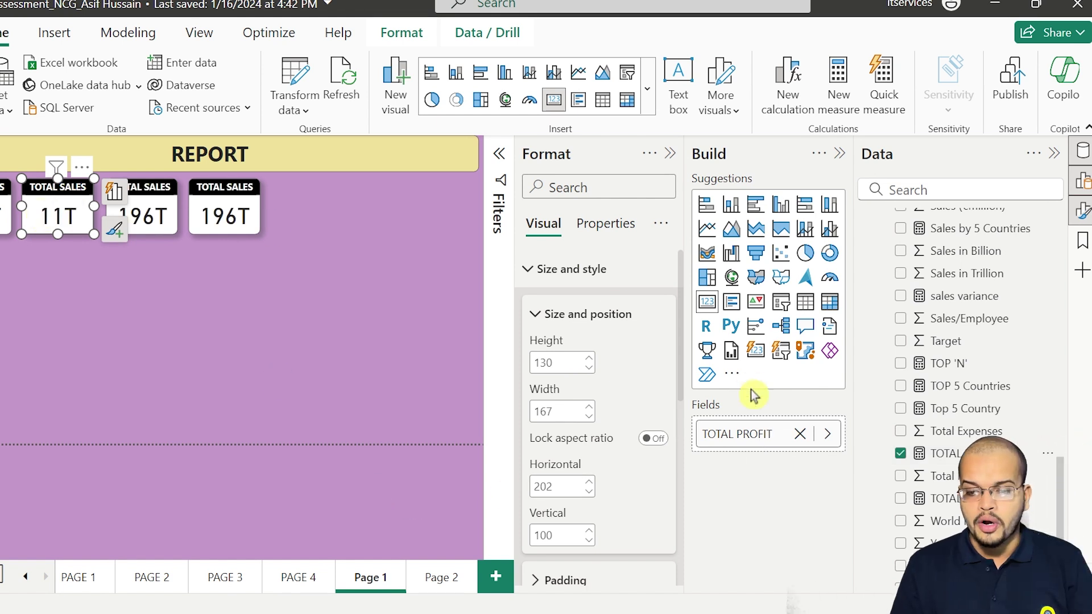
- Change the second card's title text to TOTAL PROFIT
click(527, 271)
click(547, 307)
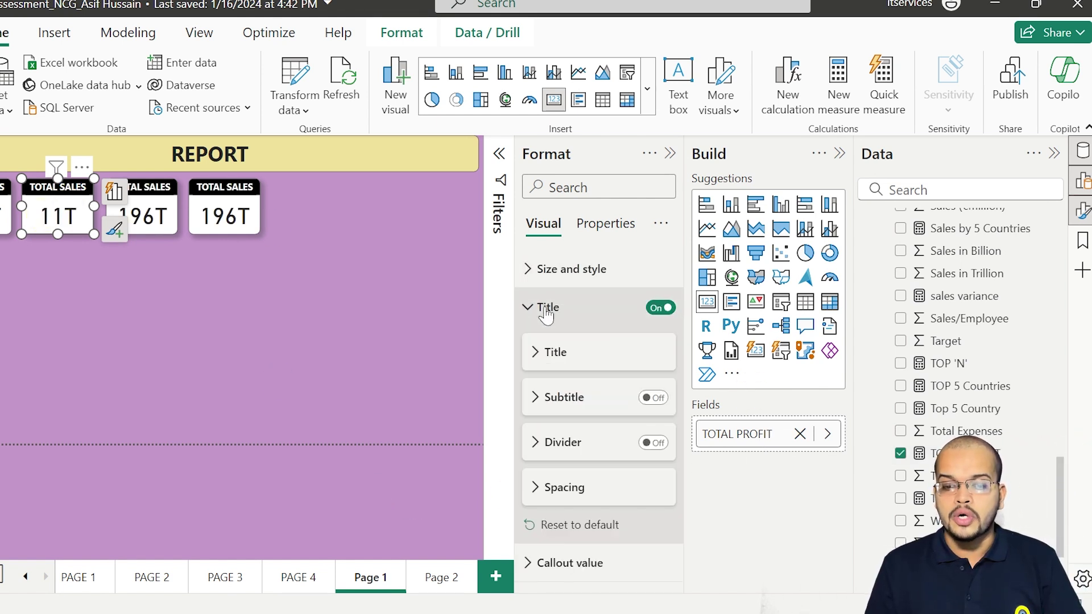
click(541, 355)
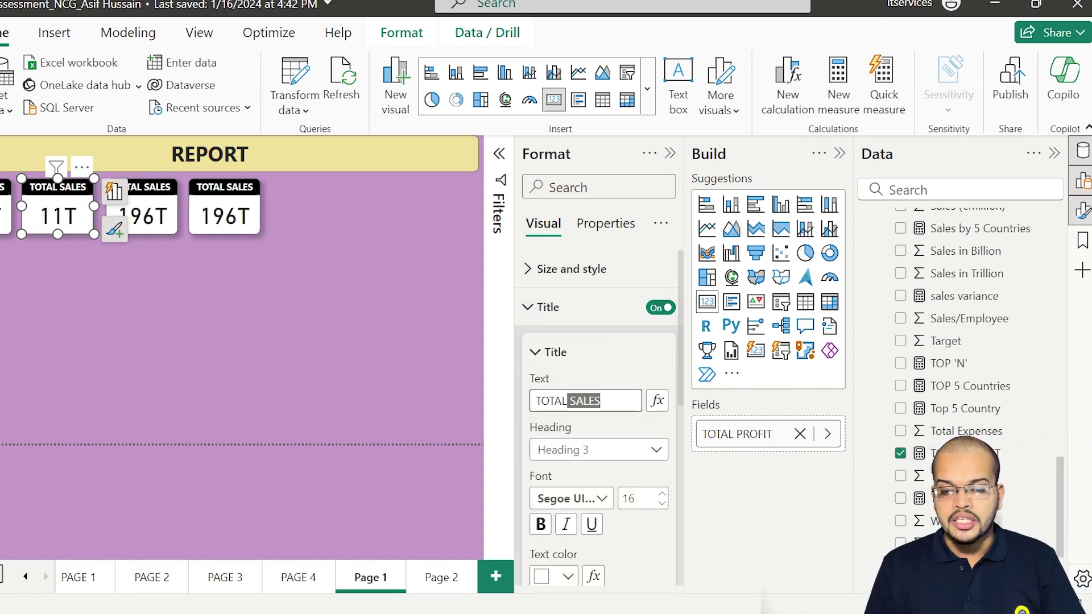
text(PROFIT)
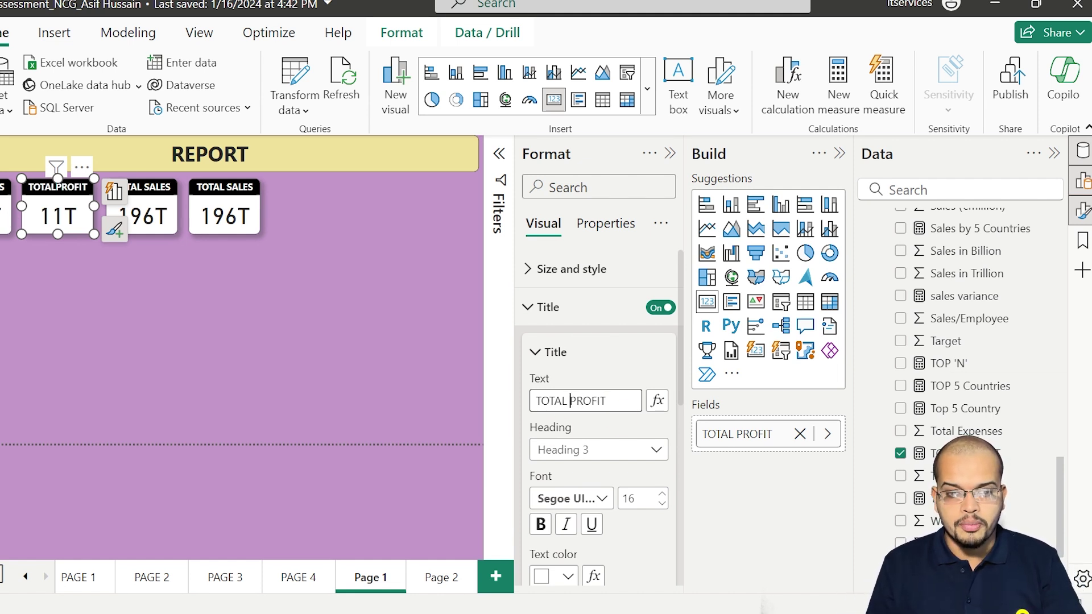
click(230, 322)
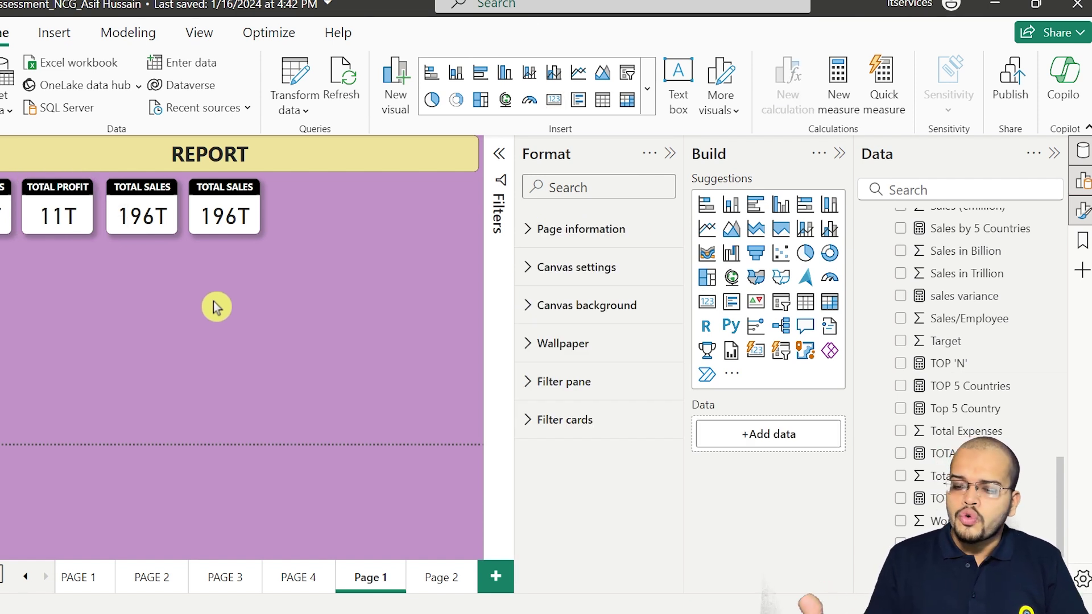
- Replace the TOTAL SALES field of the third card in the row with the R&D Investment measure
scroll(1011, 349, up, 5)
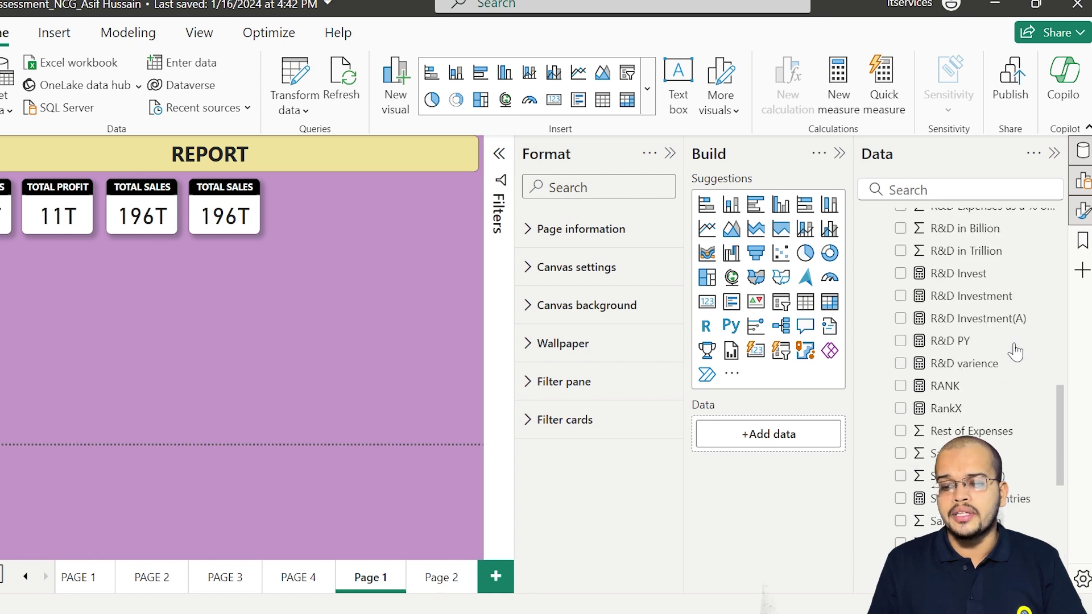
scroll(1015, 352, up, 1)
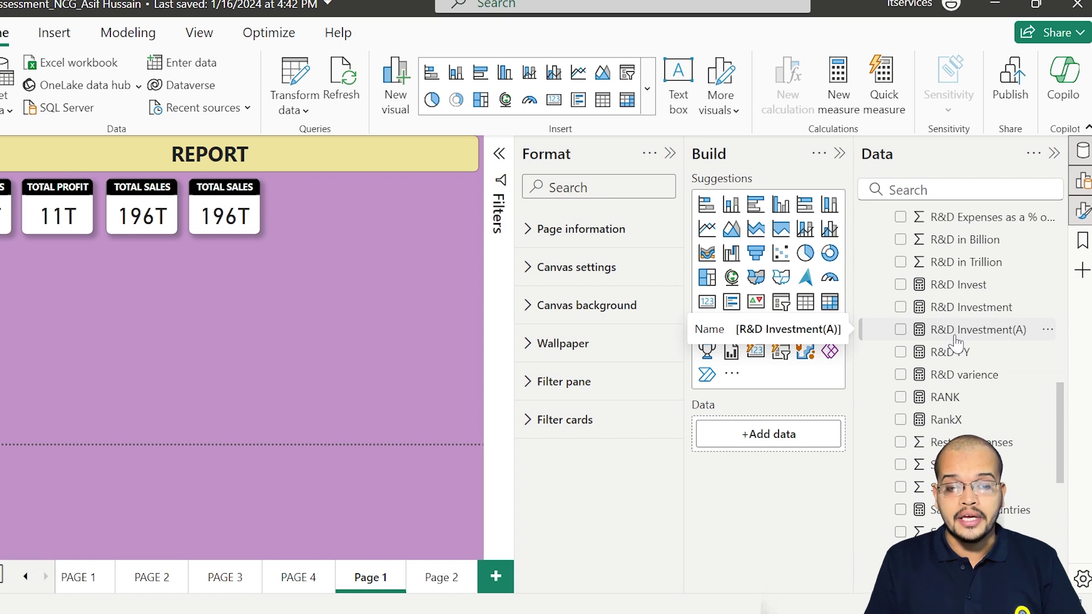
click(169, 220)
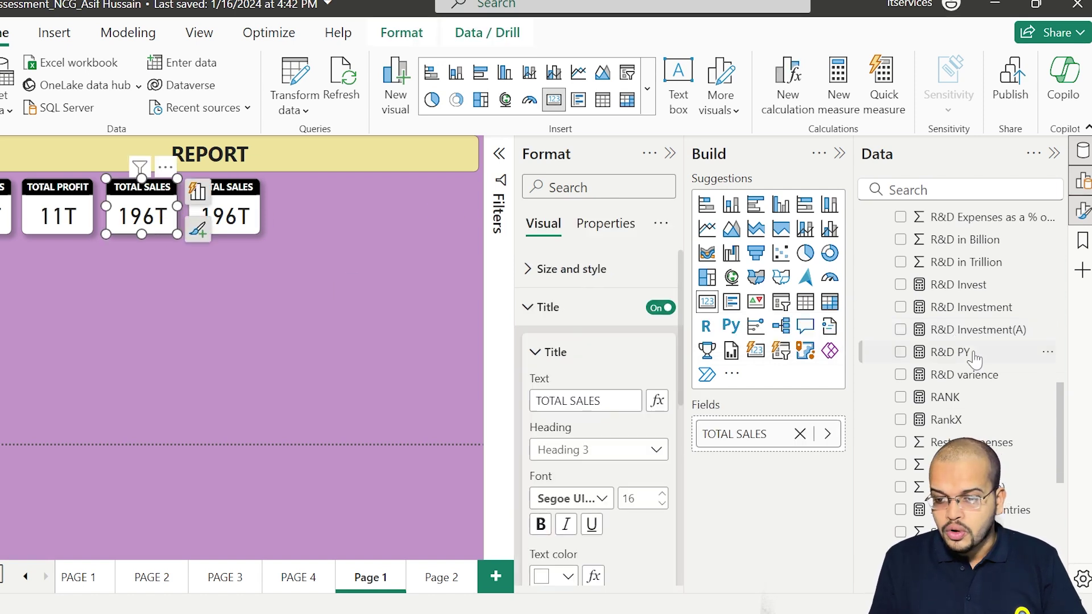
click(799, 434)
drag(987, 307, 819, 441)
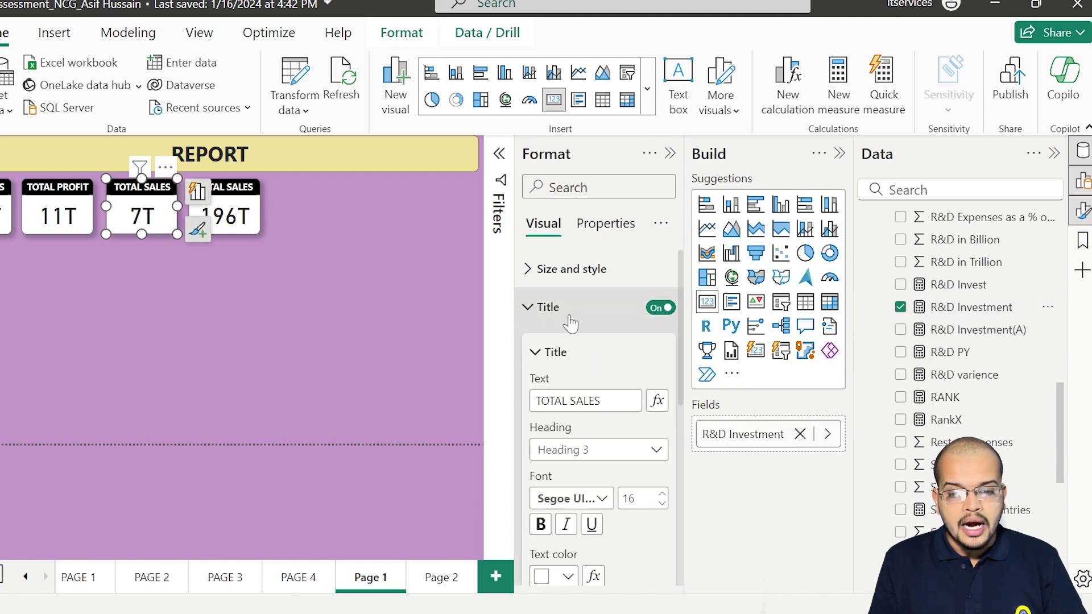
- Change the third card's title text to R&D INVESTMENTS
click(585, 401)
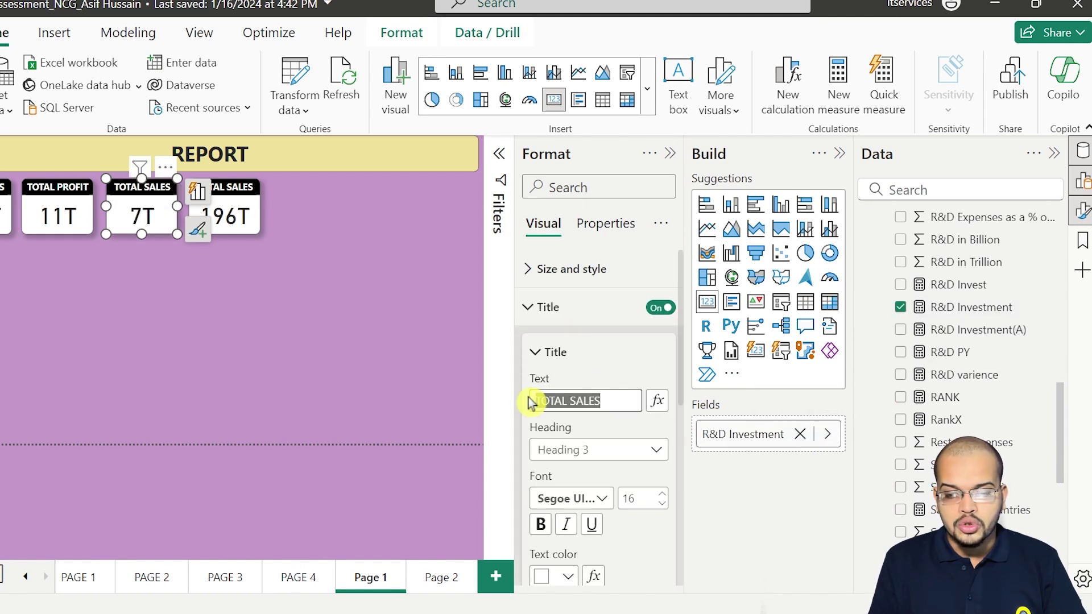
text(R)
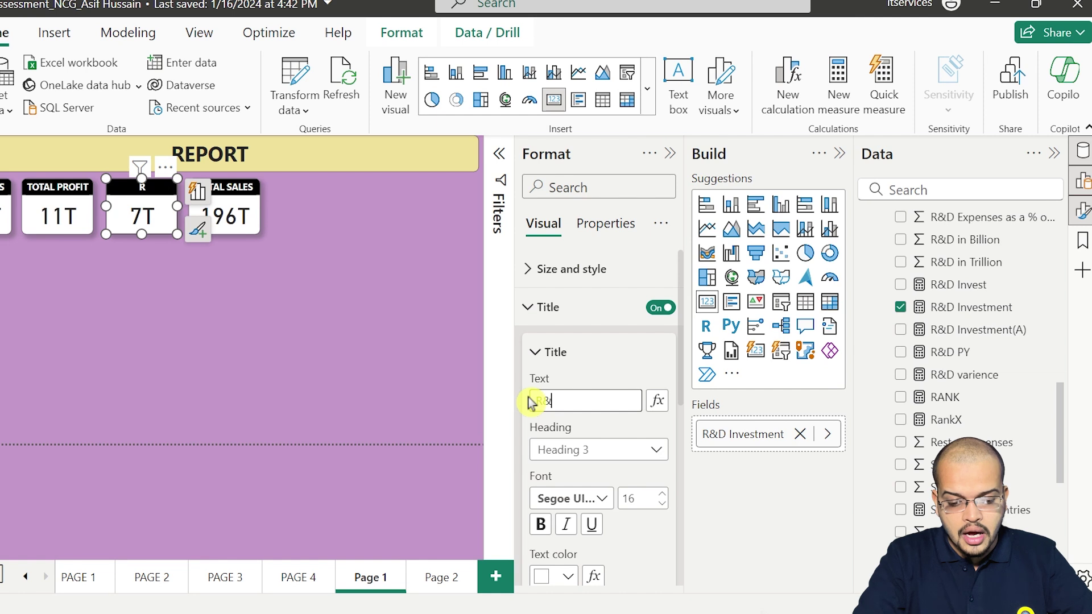
text(&D IN)
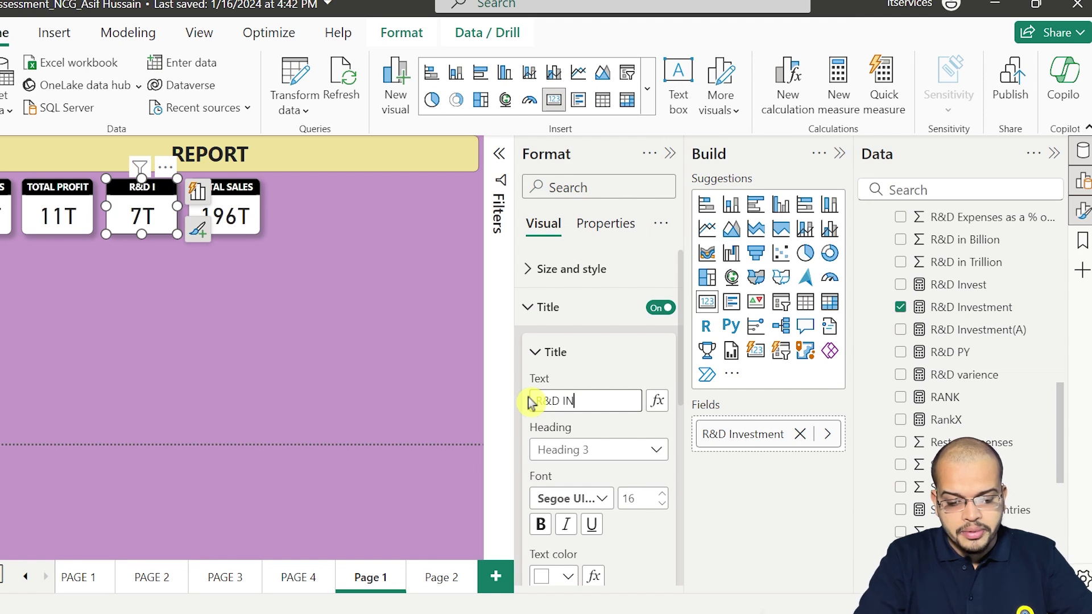
text(VESTMENTS)
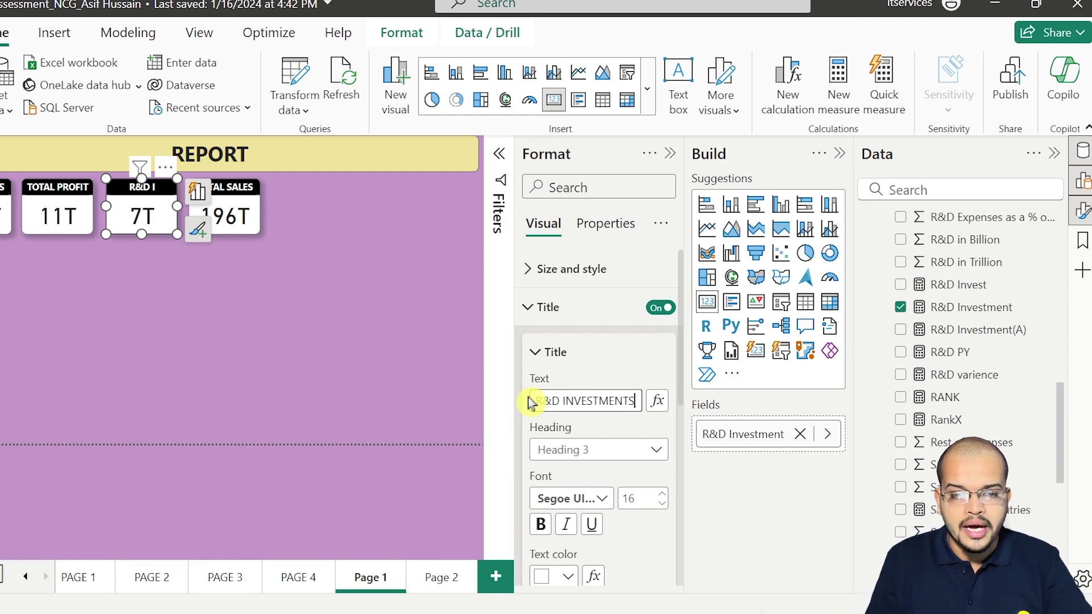
- Move the fourth card away to make room and widen the R&D INVESTMENTS card until its title fits on one line
click(268, 222)
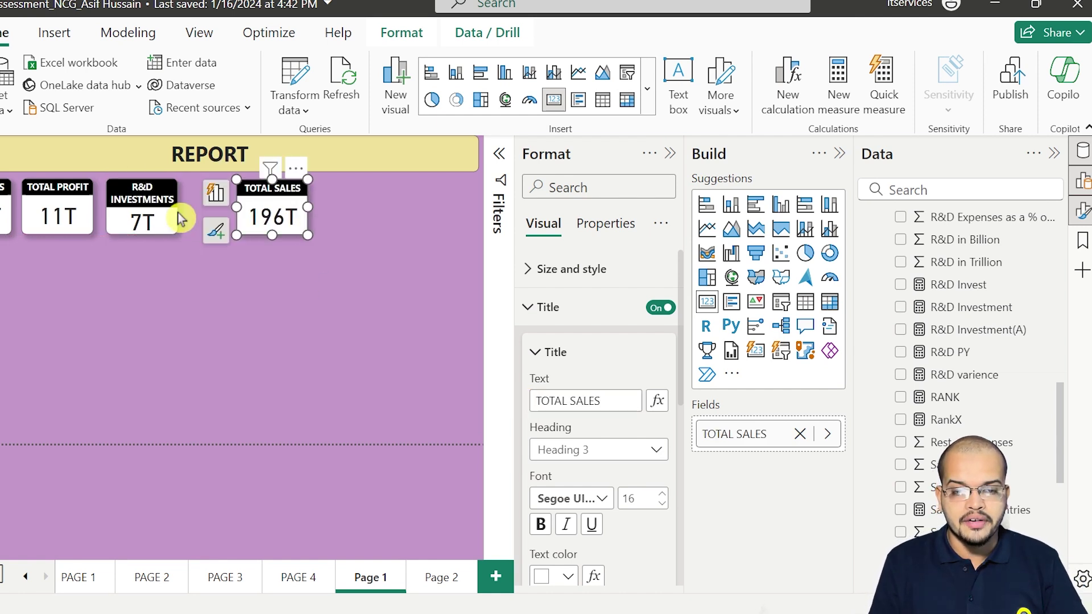
click(173, 216)
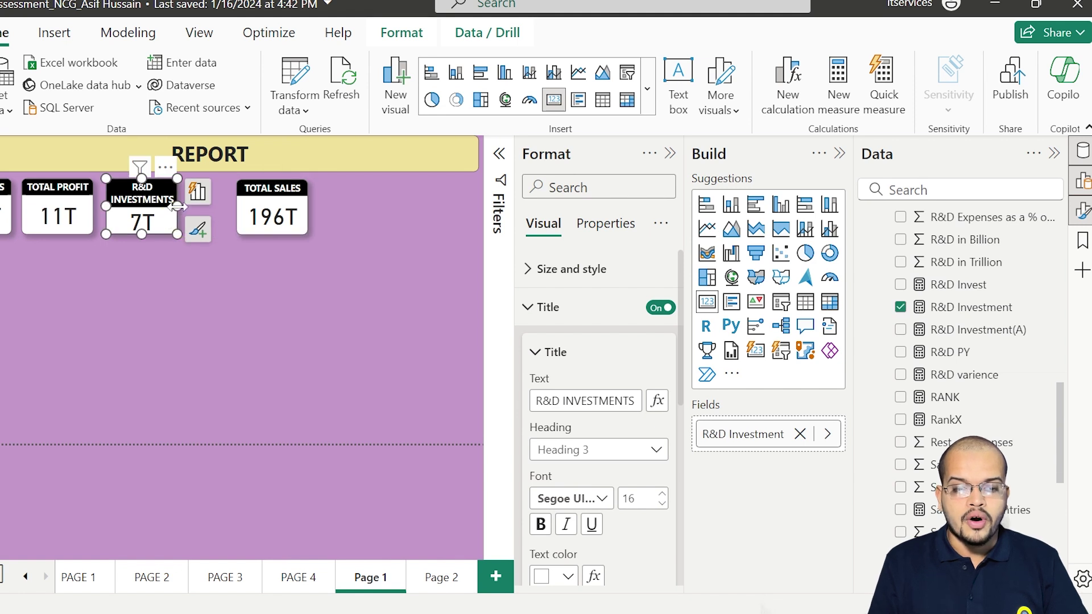
click(199, 214)
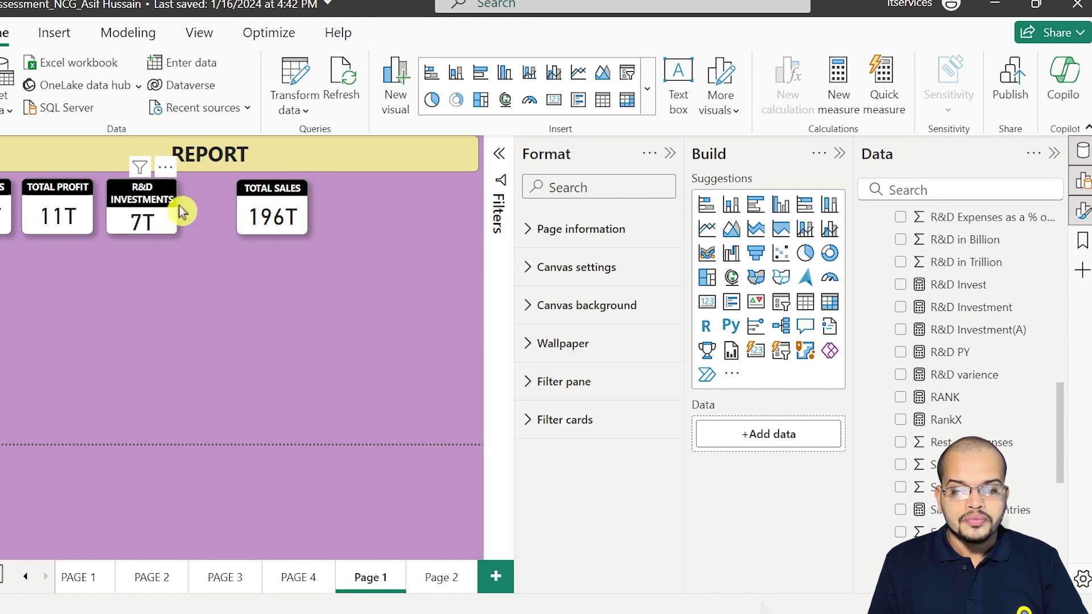
click(179, 208)
drag(177, 207, 197, 207)
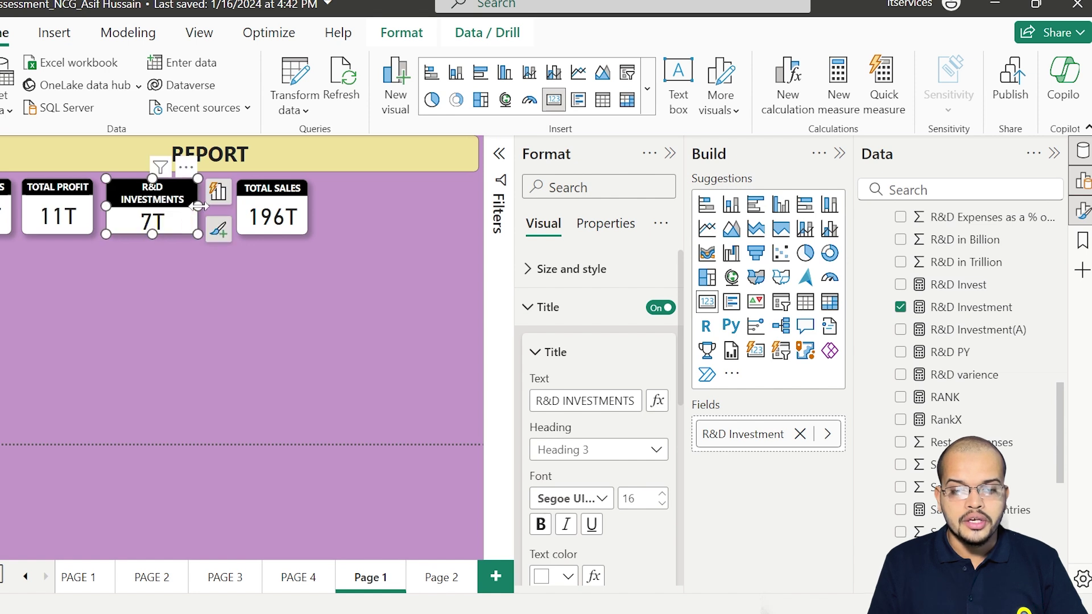
drag(198, 207, 209, 207)
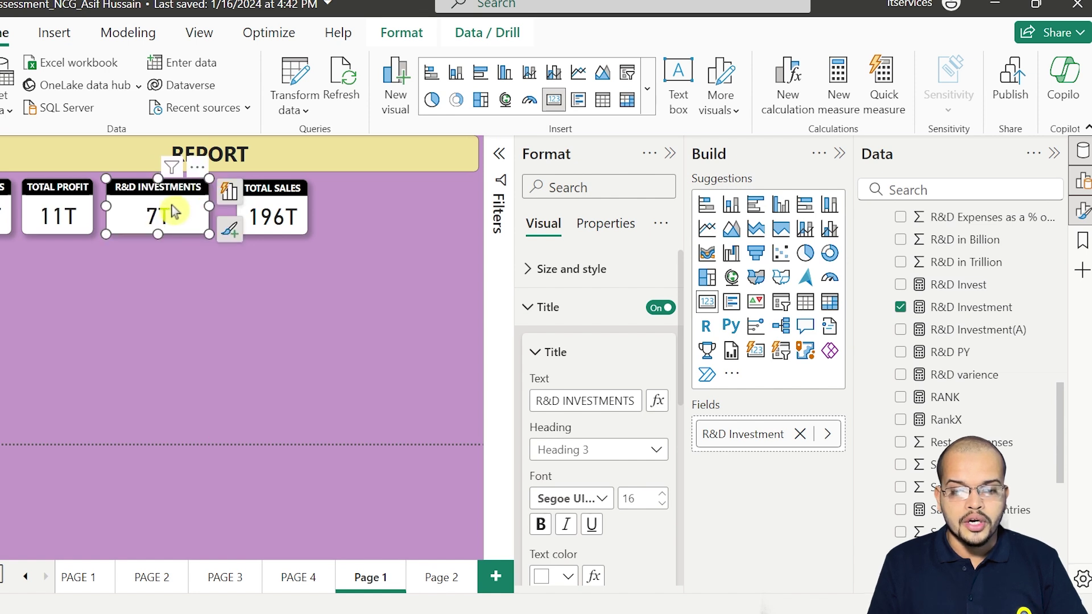
drag(171, 210, 172, 212)
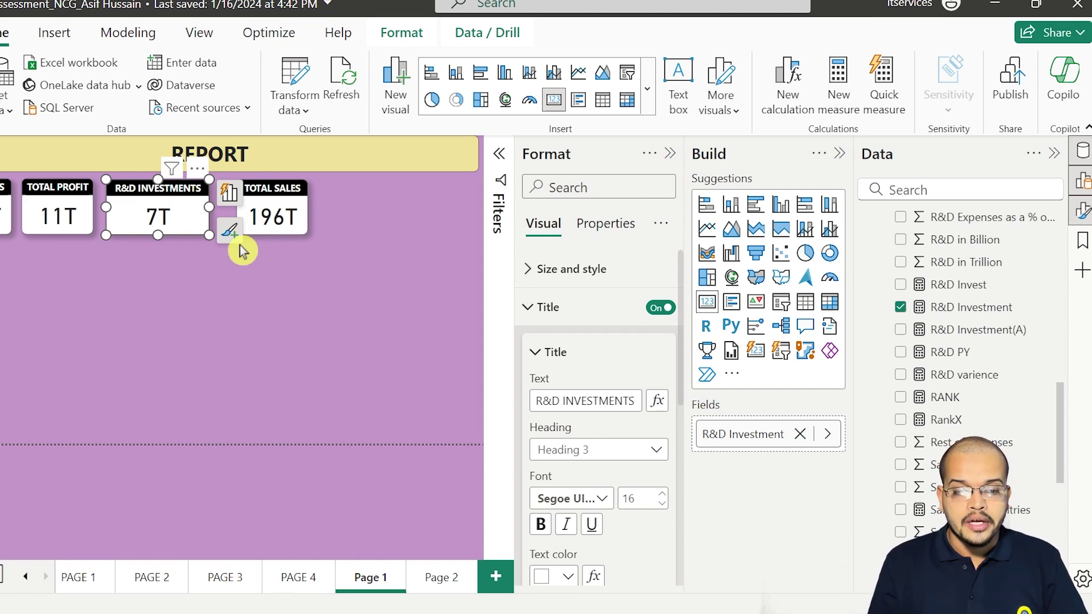
- Replace the TOTAL SALES field of the fourth card with Target and change its title text to TOTAL TARGET
click(273, 216)
scroll(937, 405, down, 5)
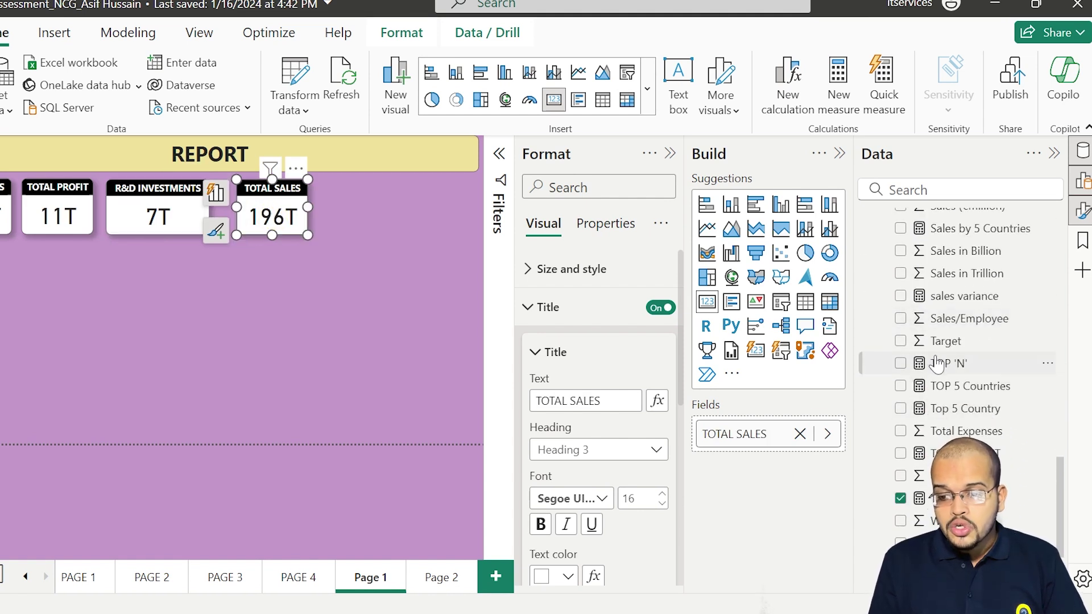
scroll(938, 365, down, 3)
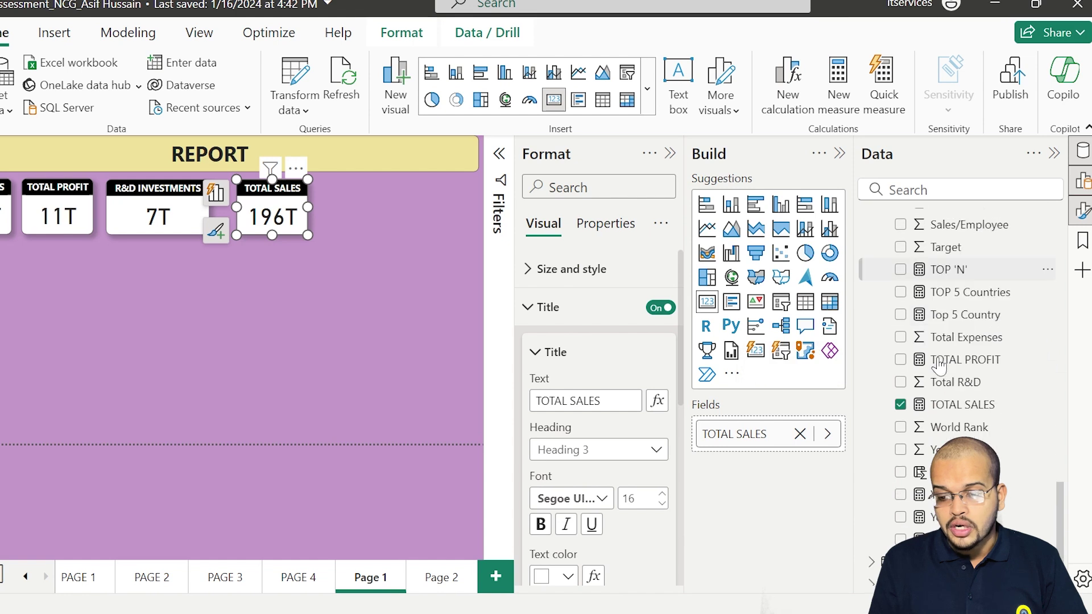
scroll(939, 366, up, 3)
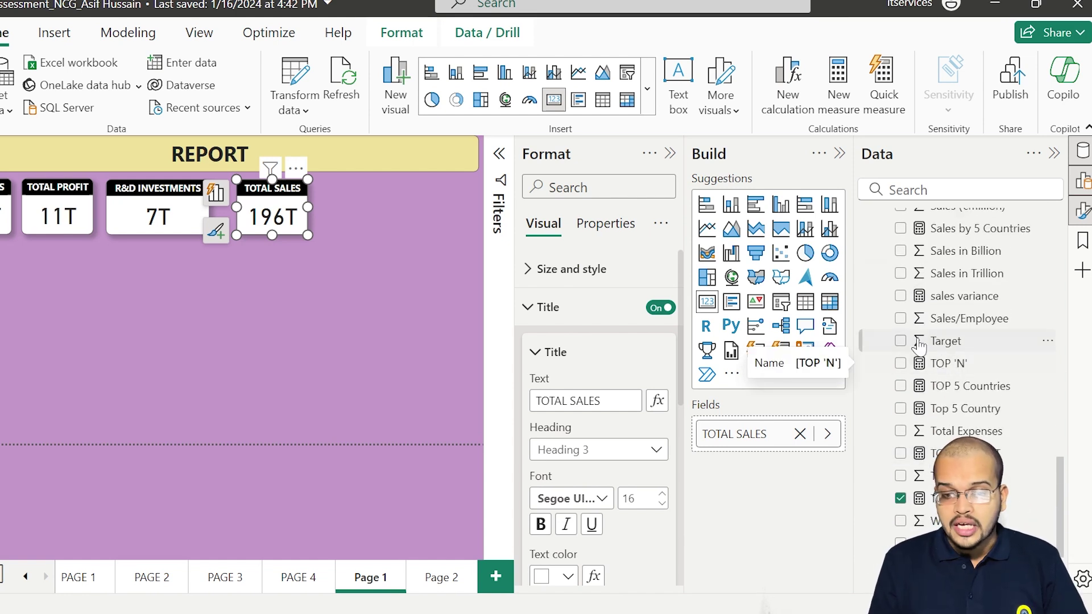
click(800, 433)
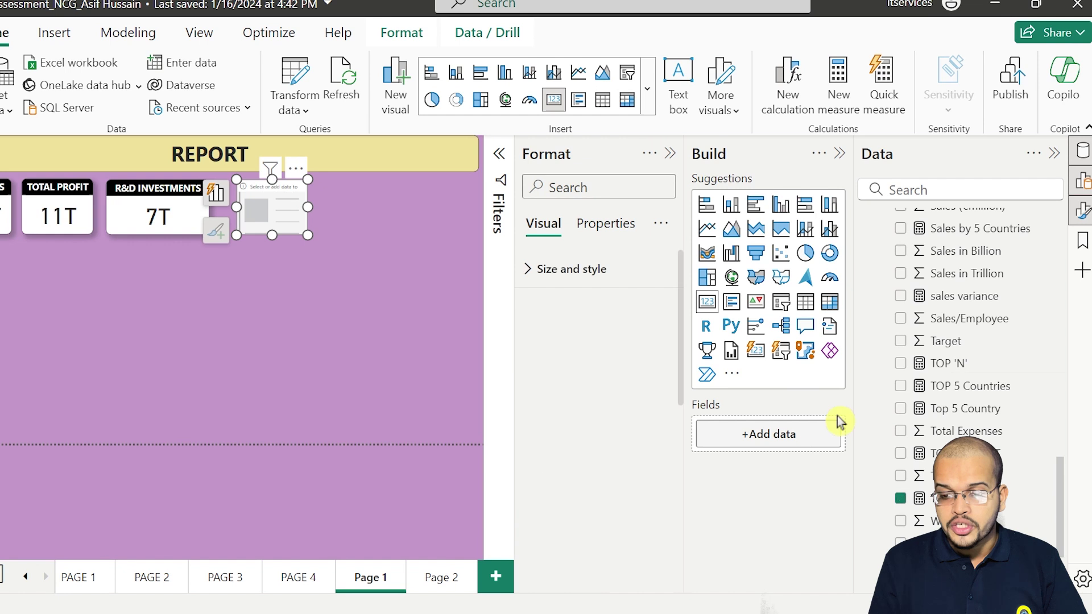
drag(947, 342, 773, 435)
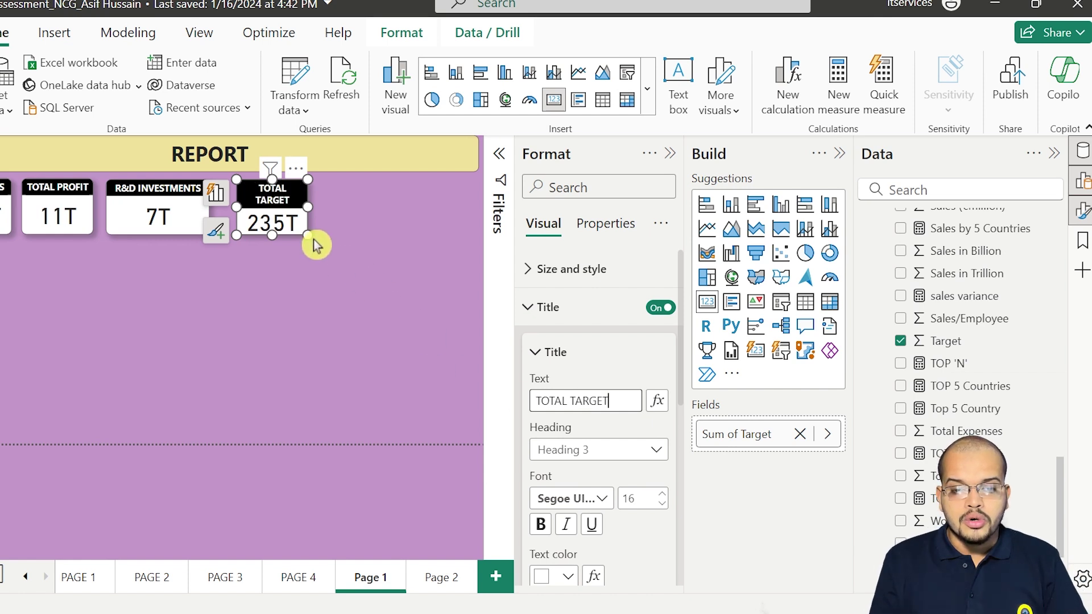
- Widen the TOTAL TARGET card so its title fits on one line, keeping it right beside the R&D INVESTMENTS card
drag(307, 236, 285, 229)
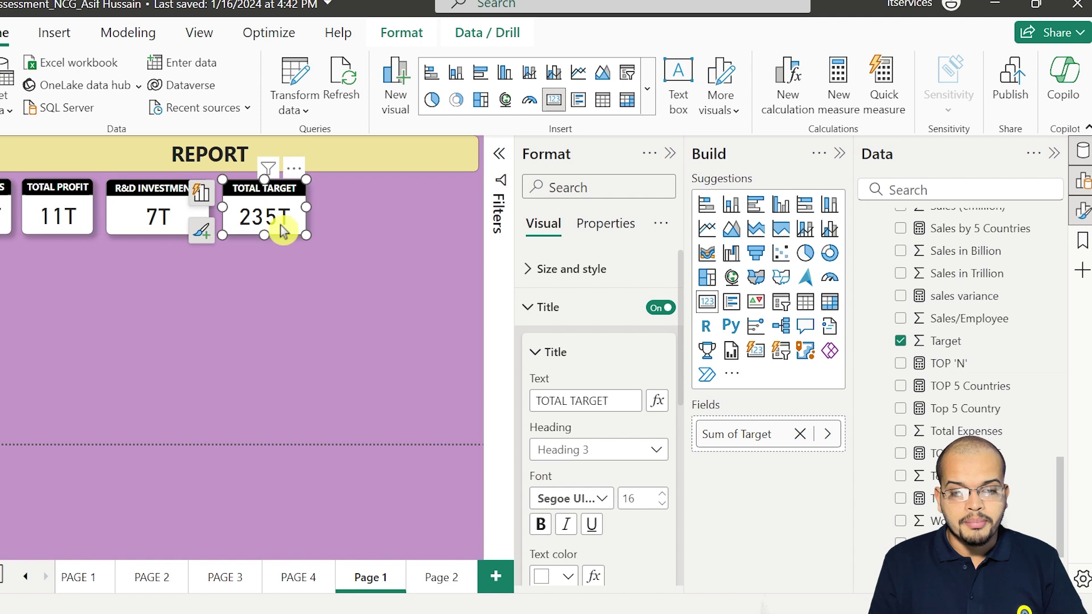
click(359, 237)
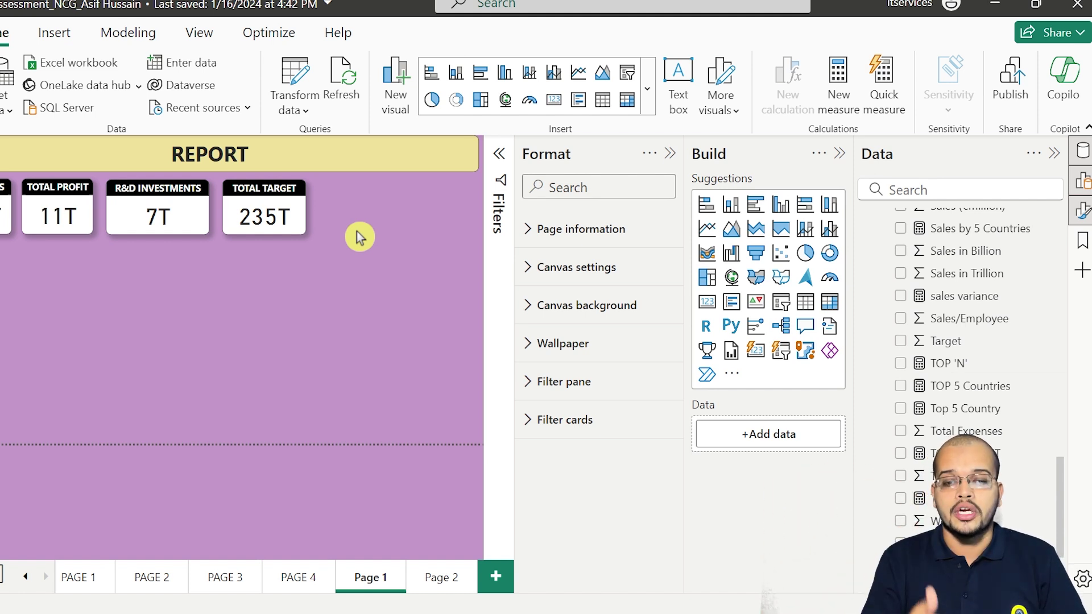
- Duplicate the TOTAL TARGET card, place the copy at the end of the row and replace its Target field with Total Expenses
click(268, 235)
drag(268, 235, 363, 226)
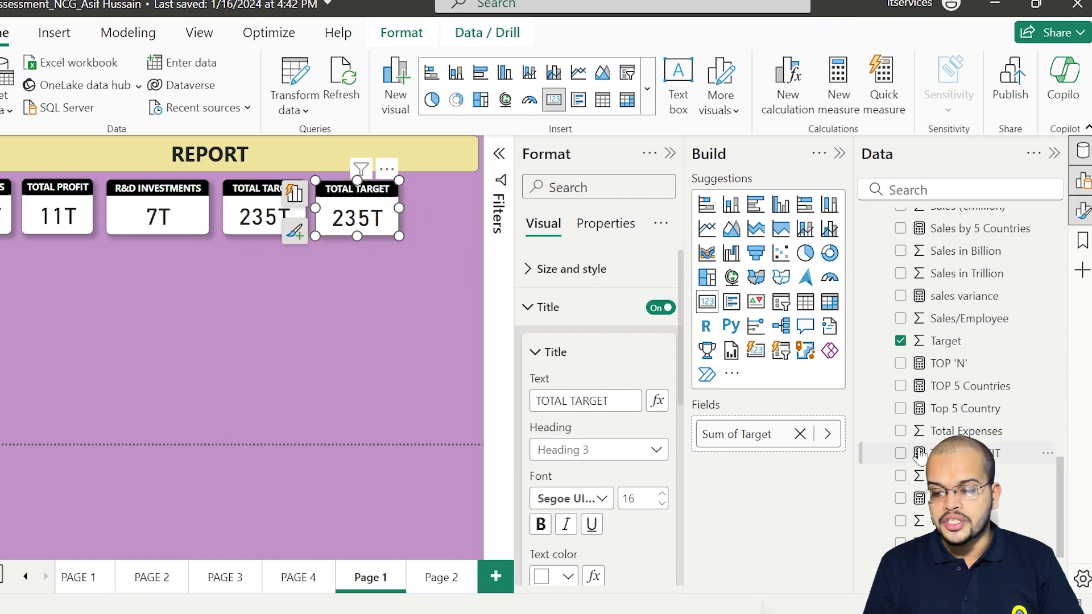
click(800, 434)
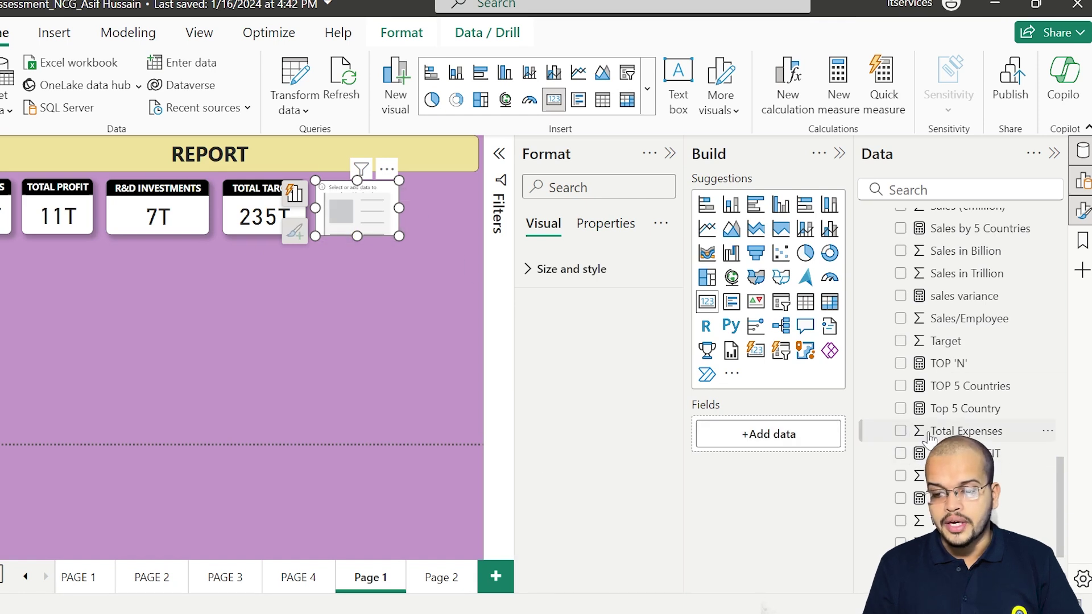
drag(811, 425, 755, 433)
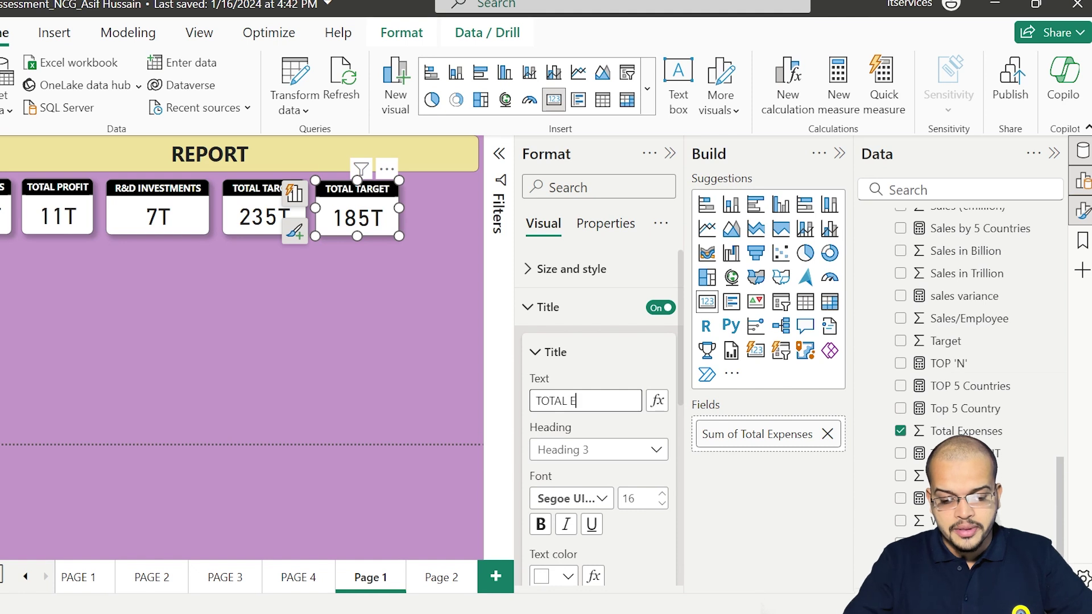
- Change the fifth card's title text to TOTAL EXPENSES and align the card with the row, evenly spaced from TOTAL TARGET
text(TOTAL EXPENSES)
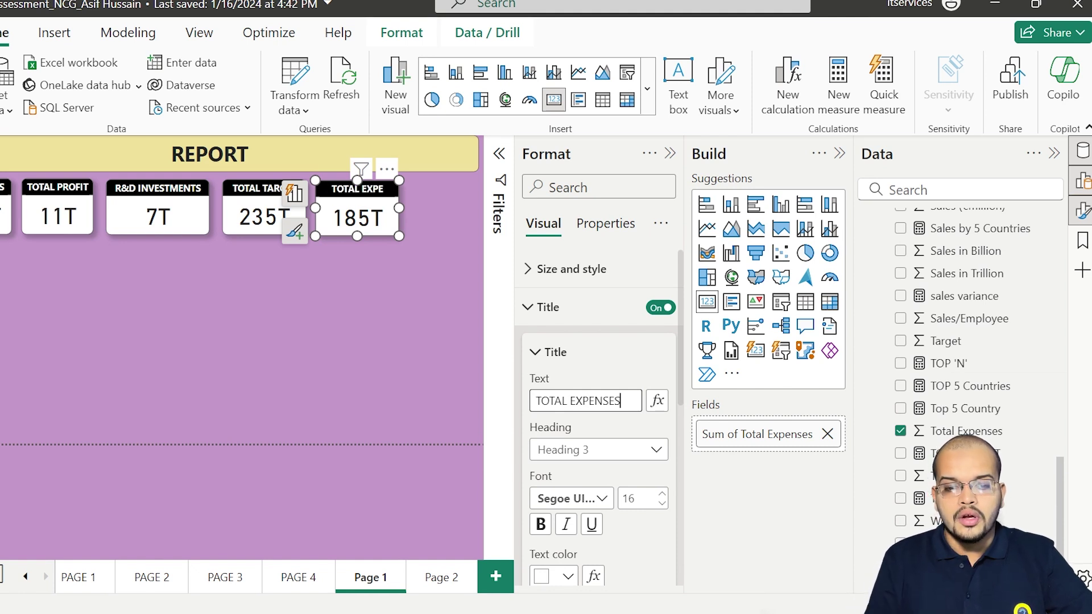
click(264, 311)
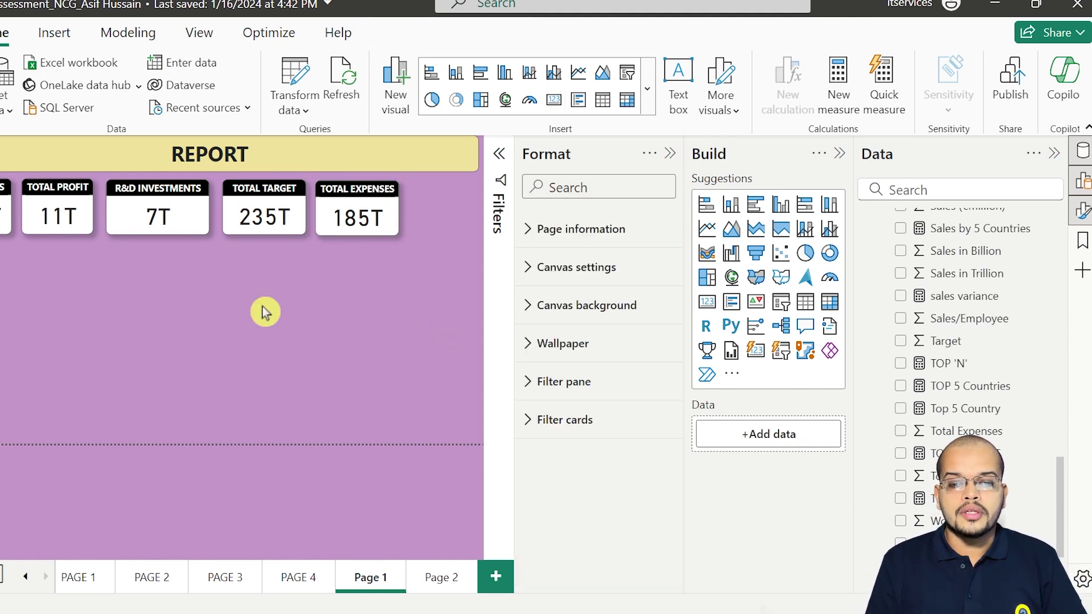
click(336, 194)
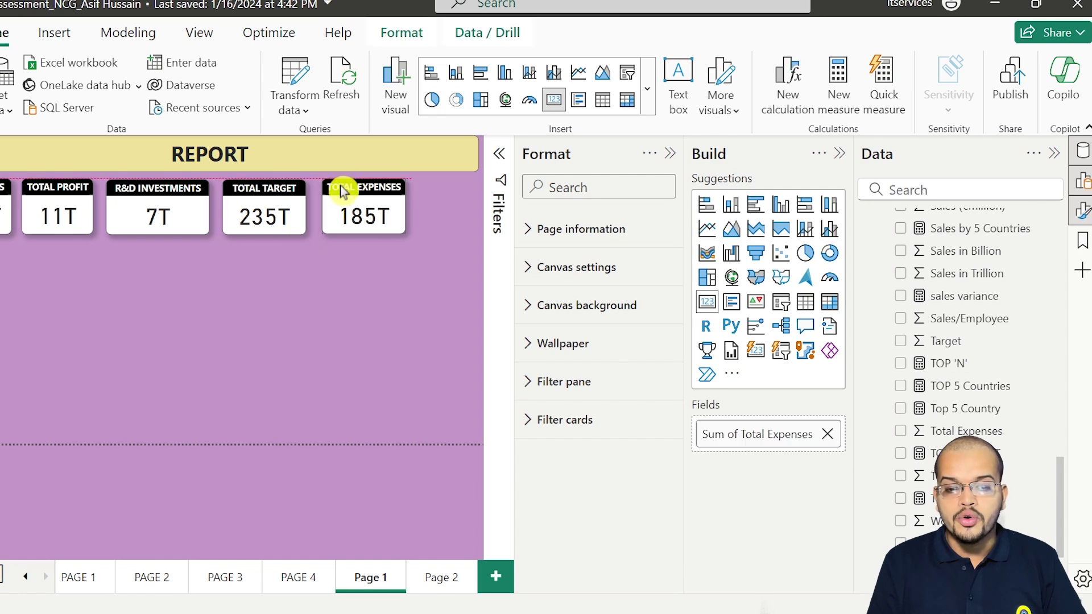
drag(336, 194, 338, 194)
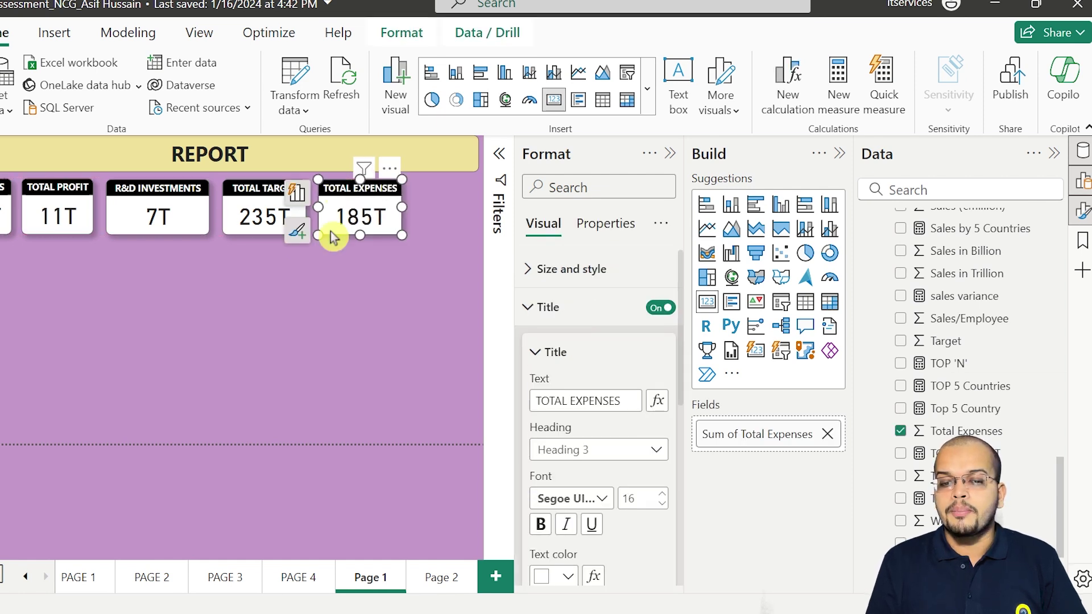
click(344, 316)
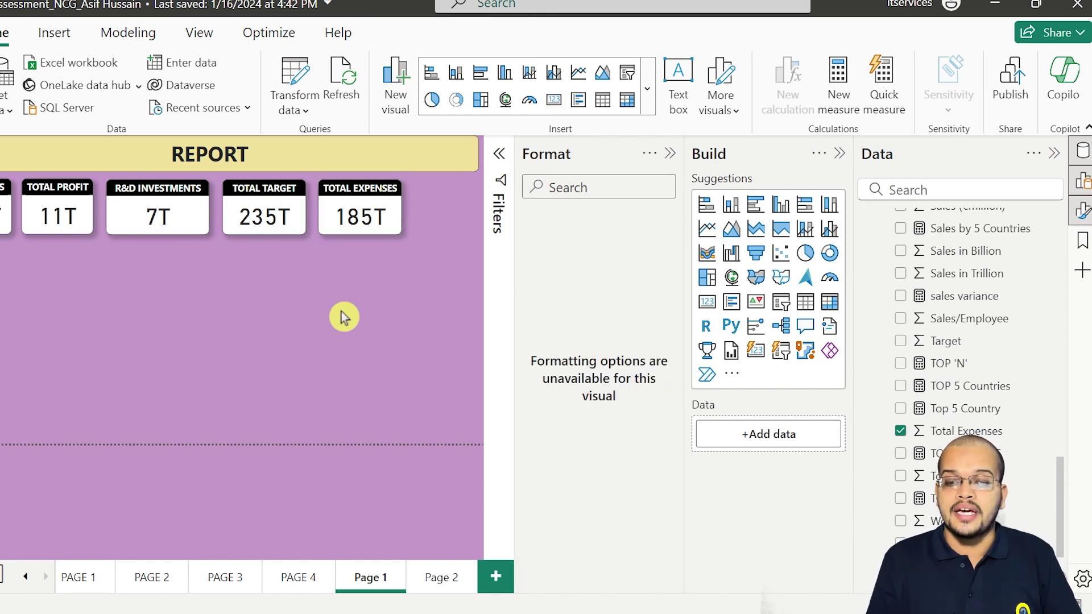
- Look at the page information settings in the report page's formatting options
click(1082, 210)
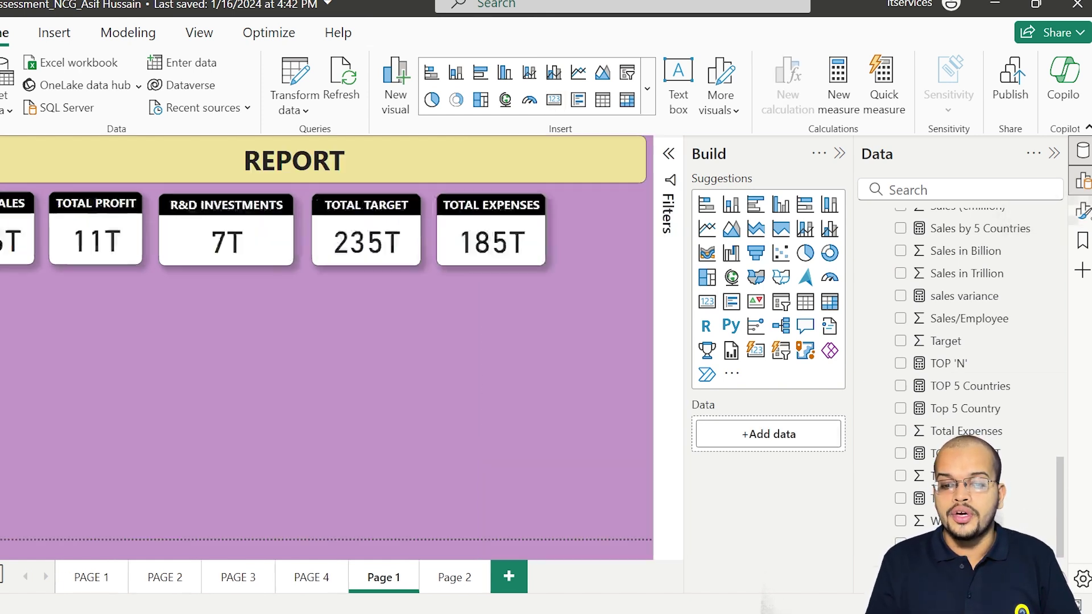
click(1082, 211)
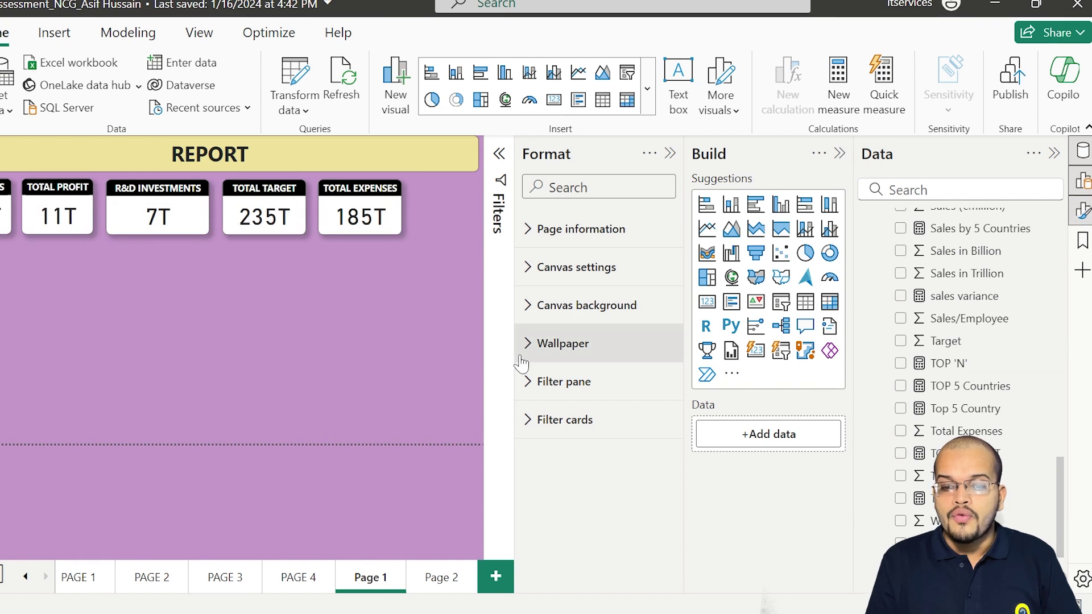
click(528, 230)
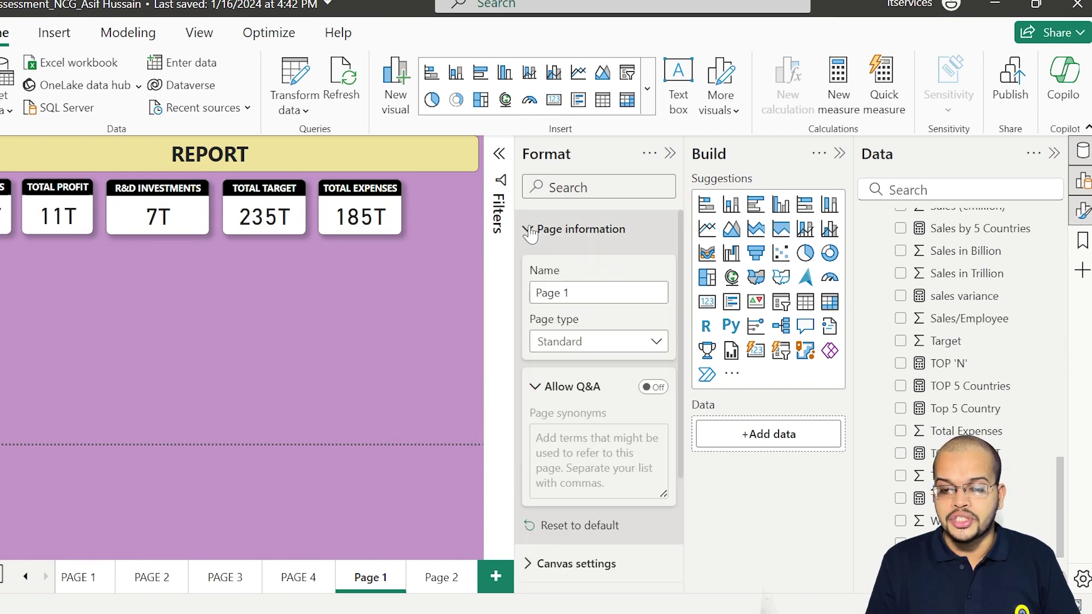
click(529, 230)
- Try the 4:3, Letter, Tooltip and Custom canvas types for the page, and return it to 16:9
click(523, 268)
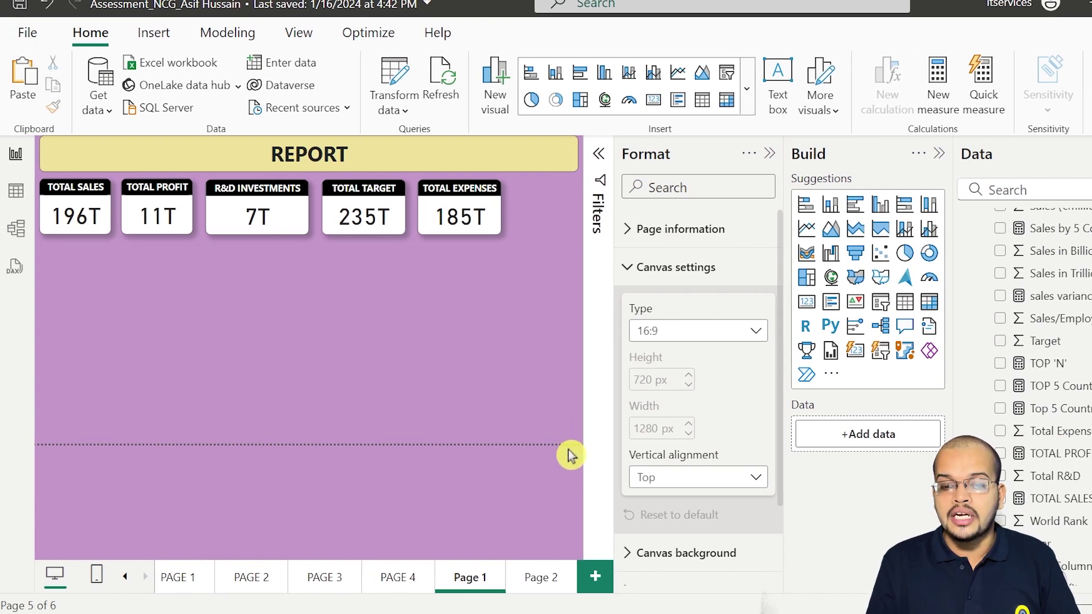
click(690, 343)
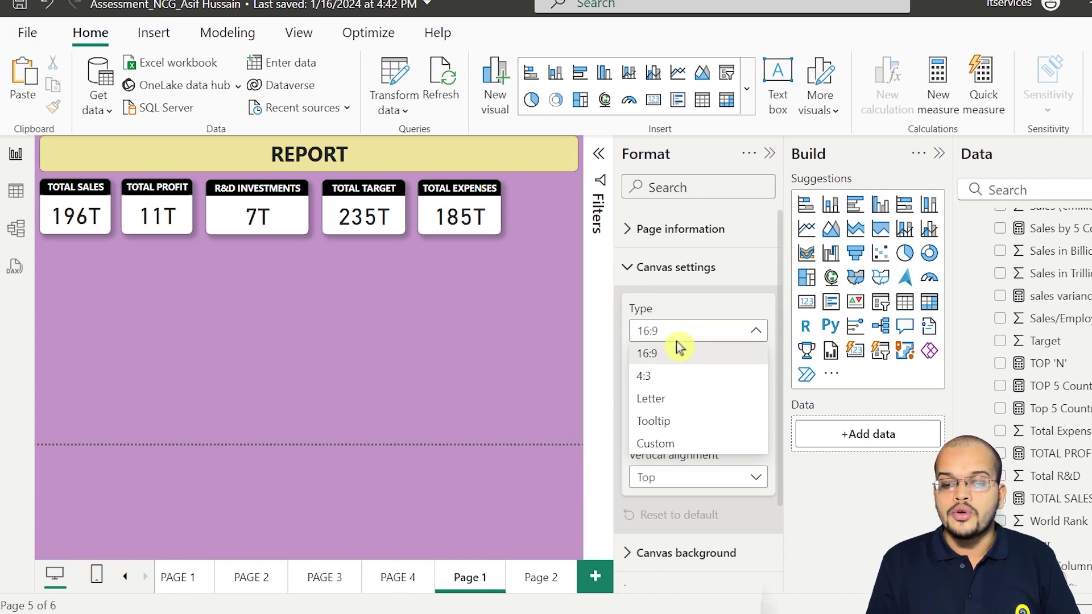
click(674, 382)
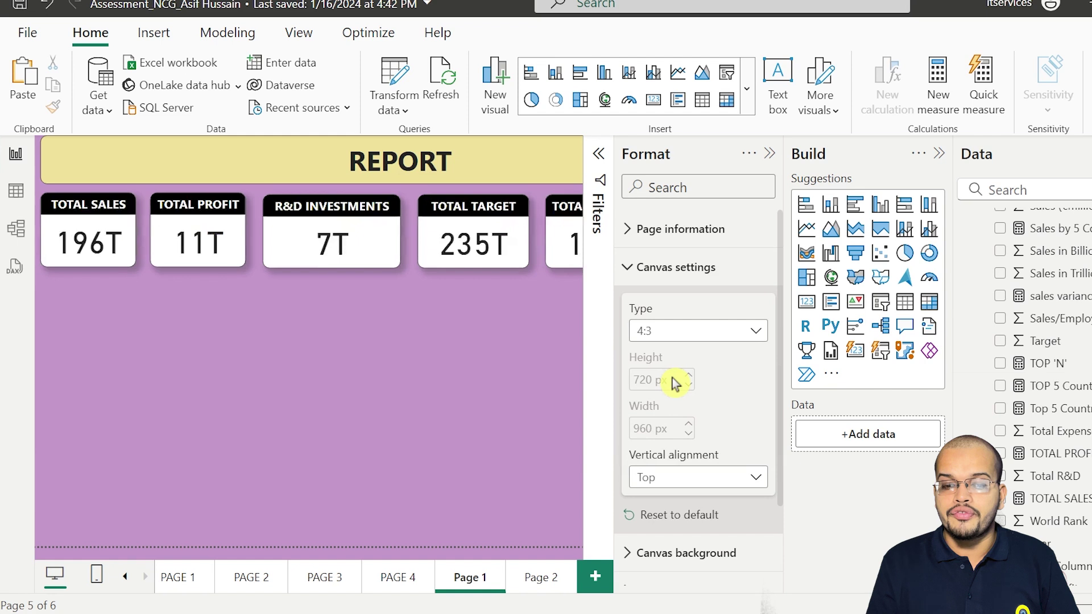
click(698, 335)
click(697, 401)
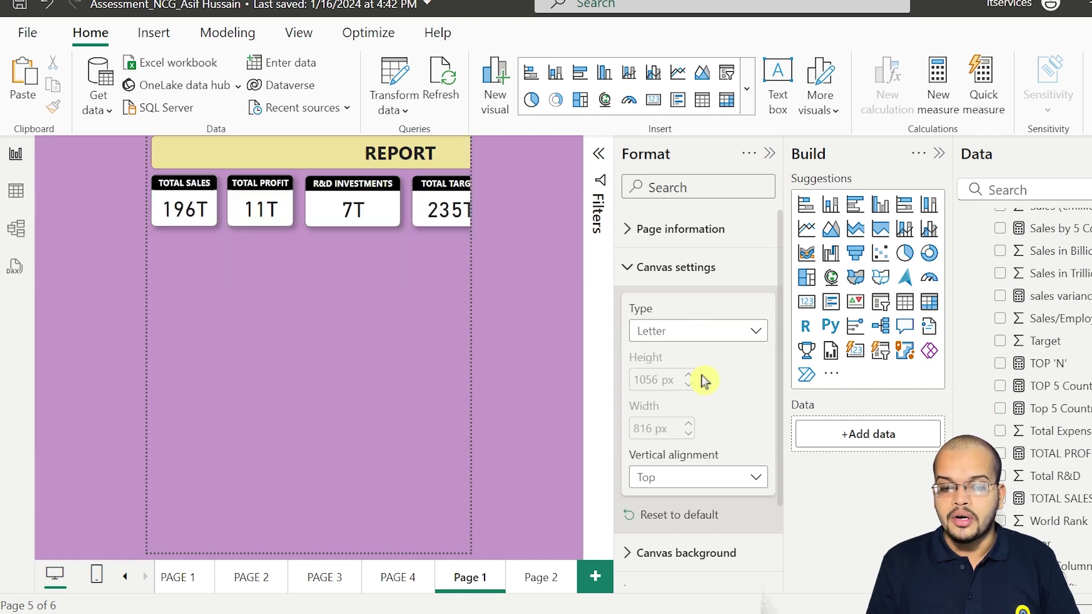
click(708, 335)
click(708, 422)
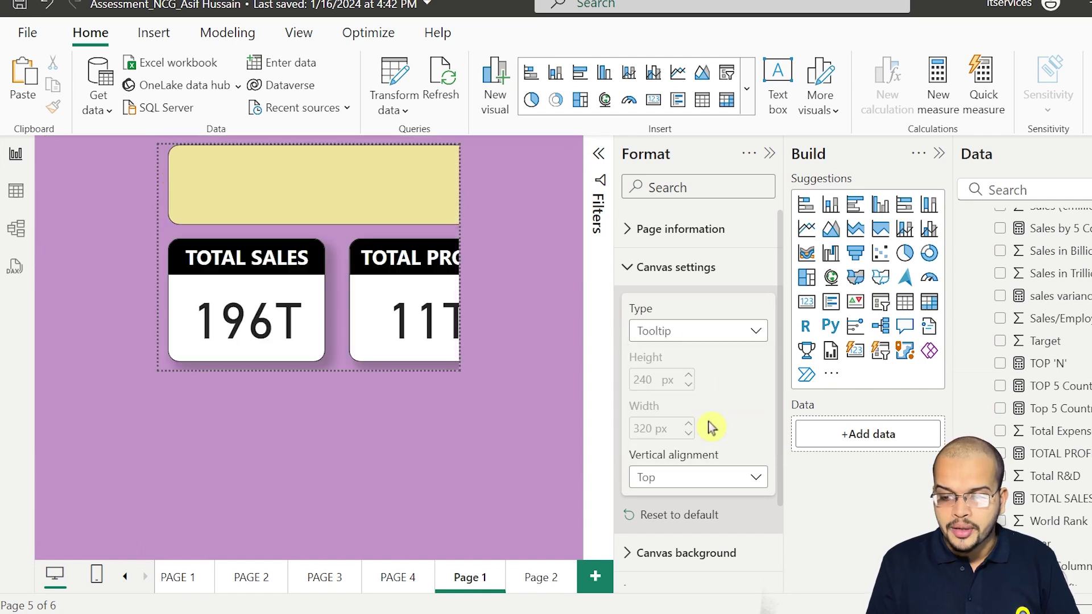
click(702, 330)
click(707, 445)
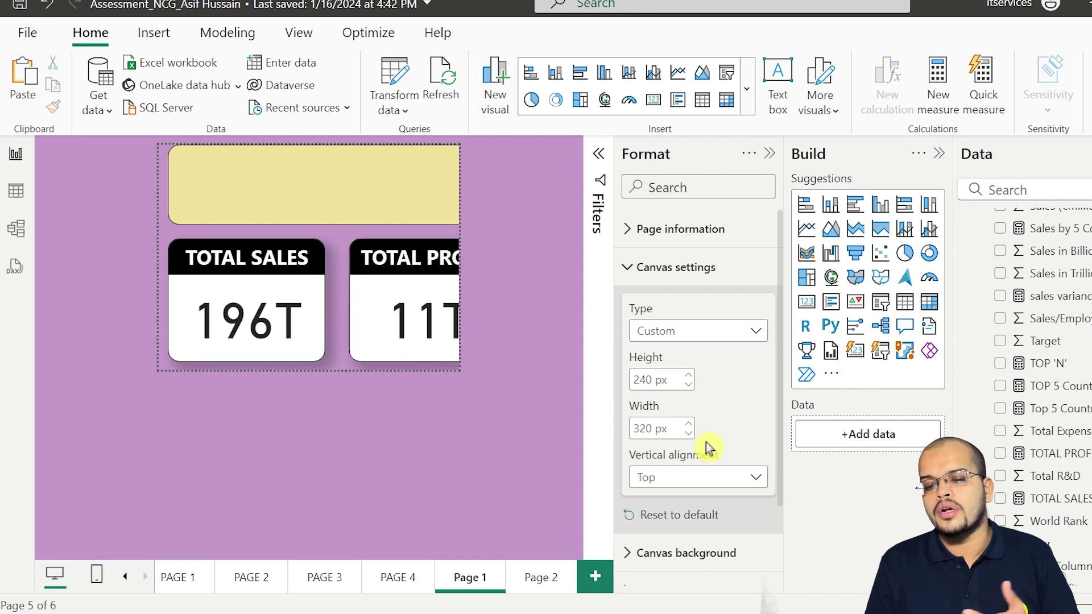
click(711, 340)
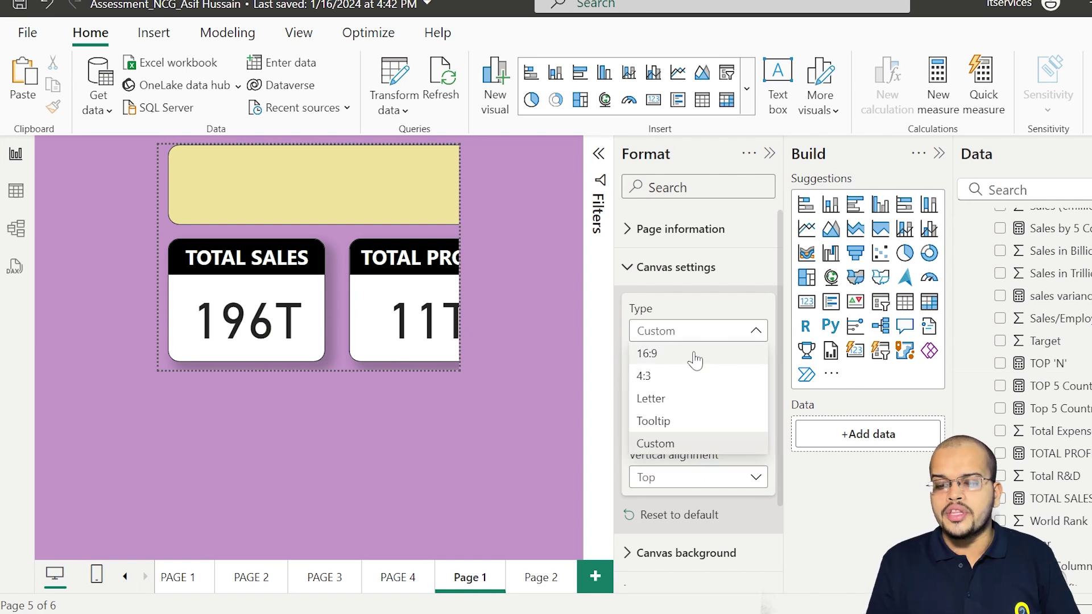
click(694, 357)
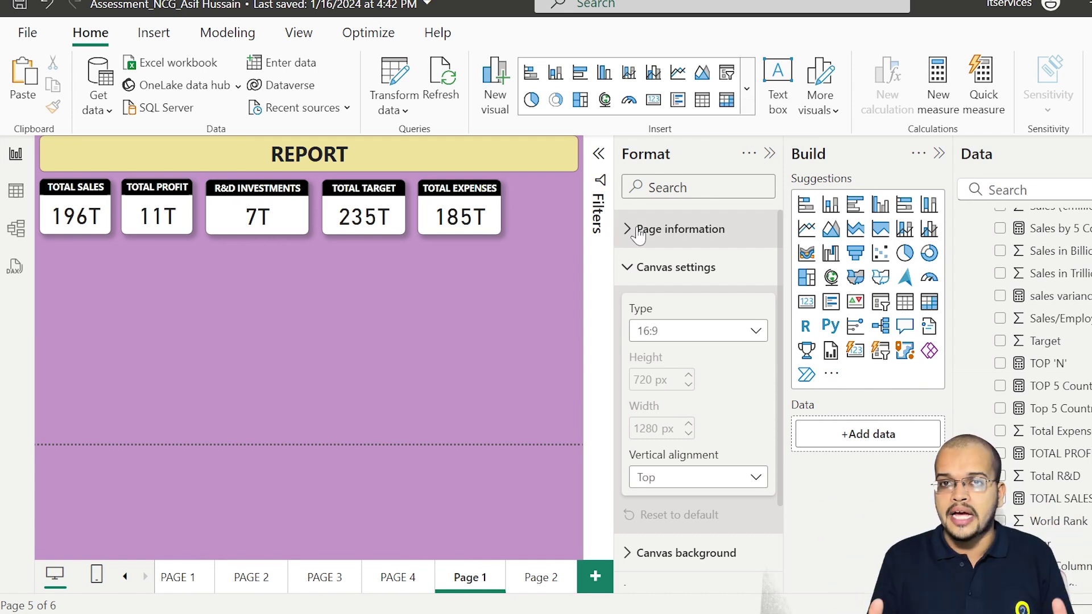
click(769, 154)
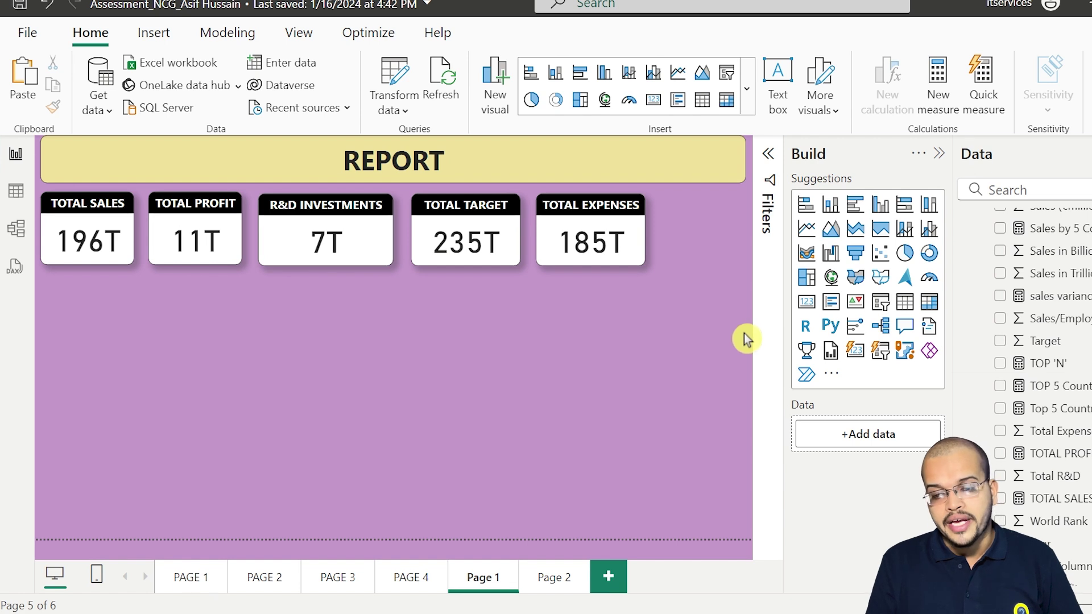
- Add a slicer for the Country field and place it directly beneath the TOTAL SALES card
click(878, 303)
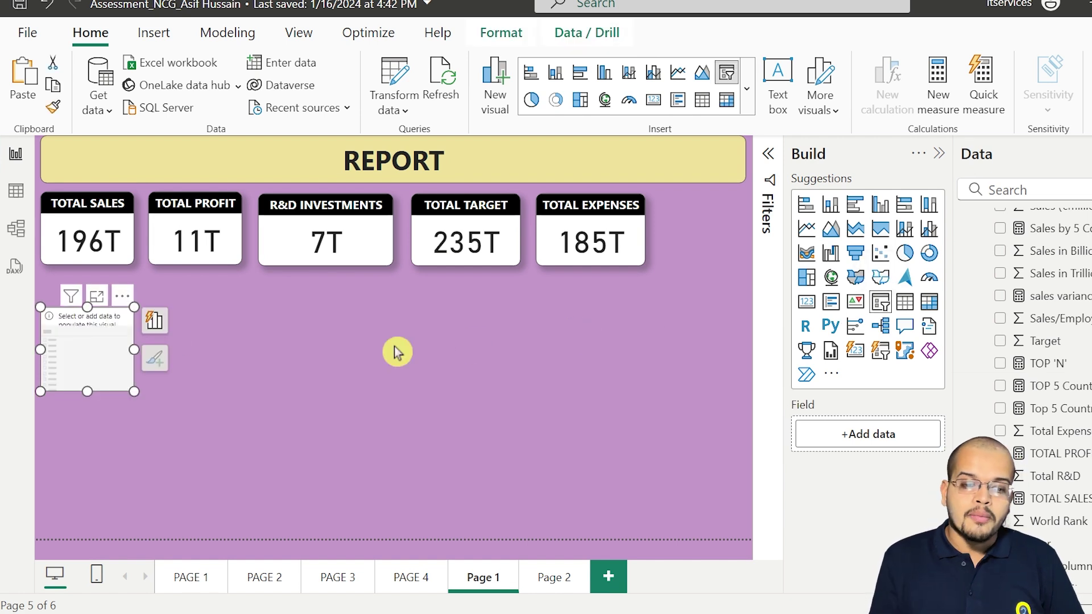
drag(100, 317, 106, 300)
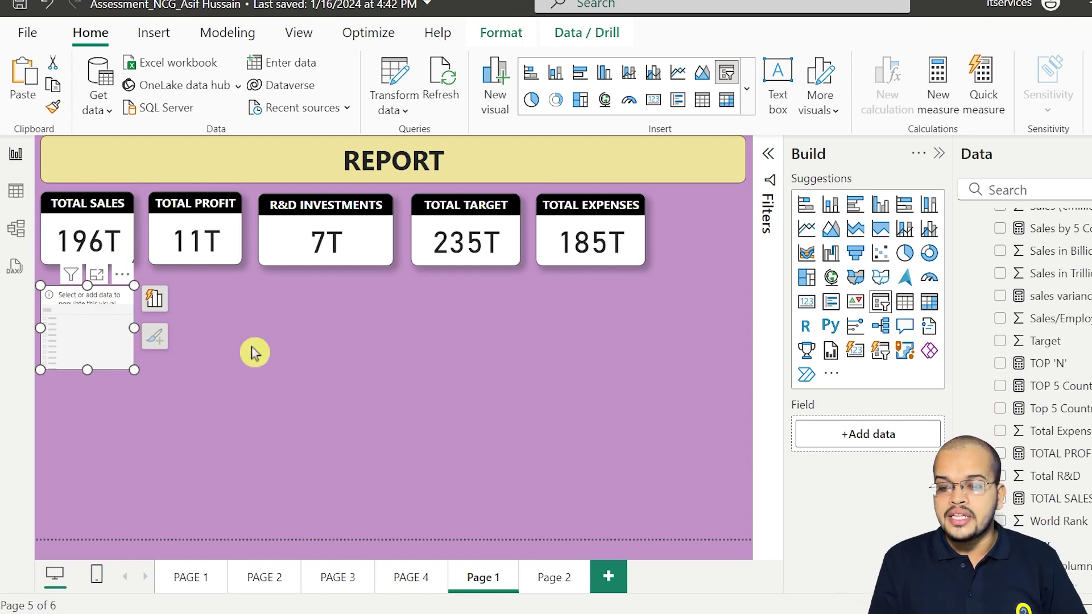
scroll(1056, 453, up, 5)
scroll(957, 453, up, 10)
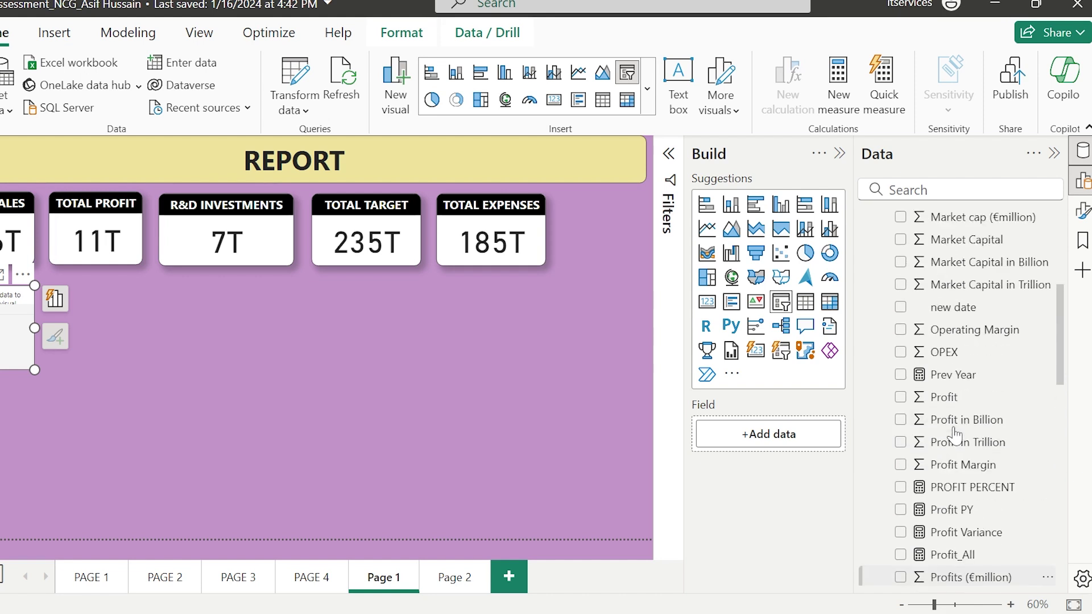
drag(961, 359, 787, 441)
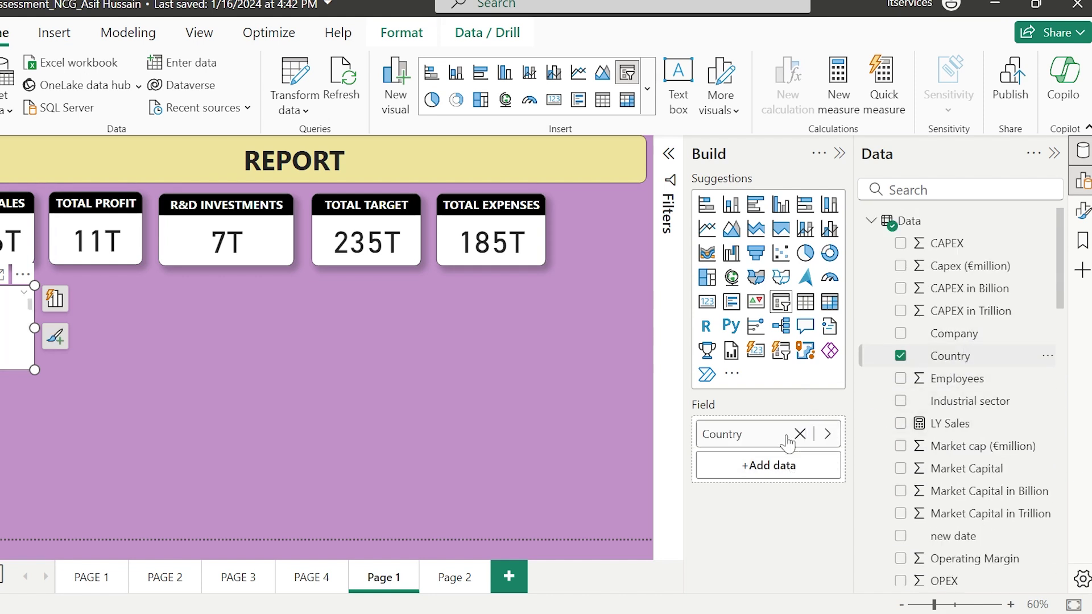
- Copy the TOTAL EXPENSES card's formatting onto the Country slicer with Format Painter, leaving no country selected
click(524, 256)
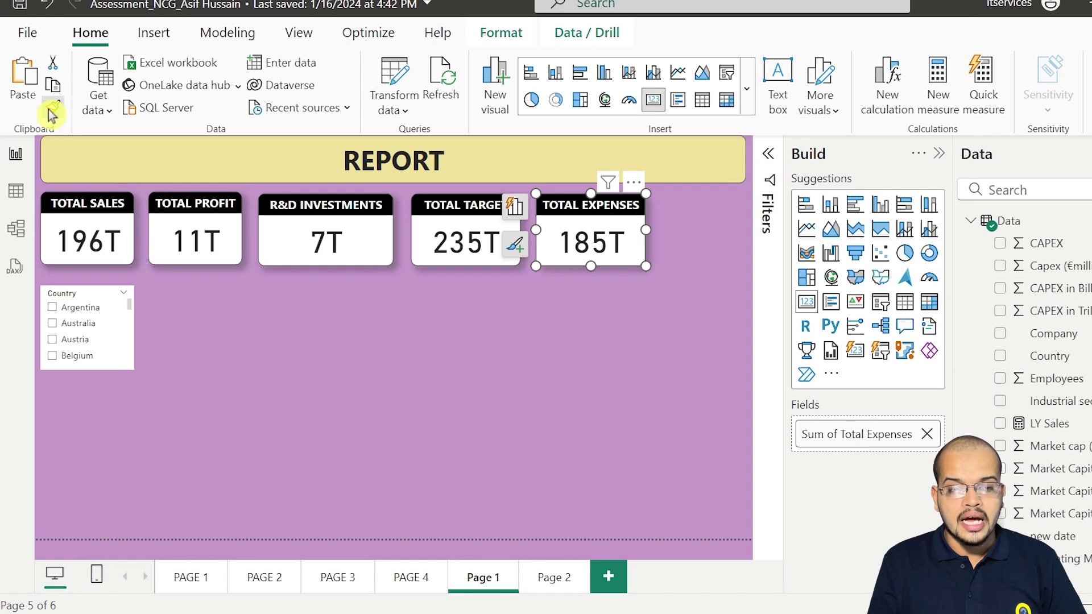
click(51, 109)
click(118, 313)
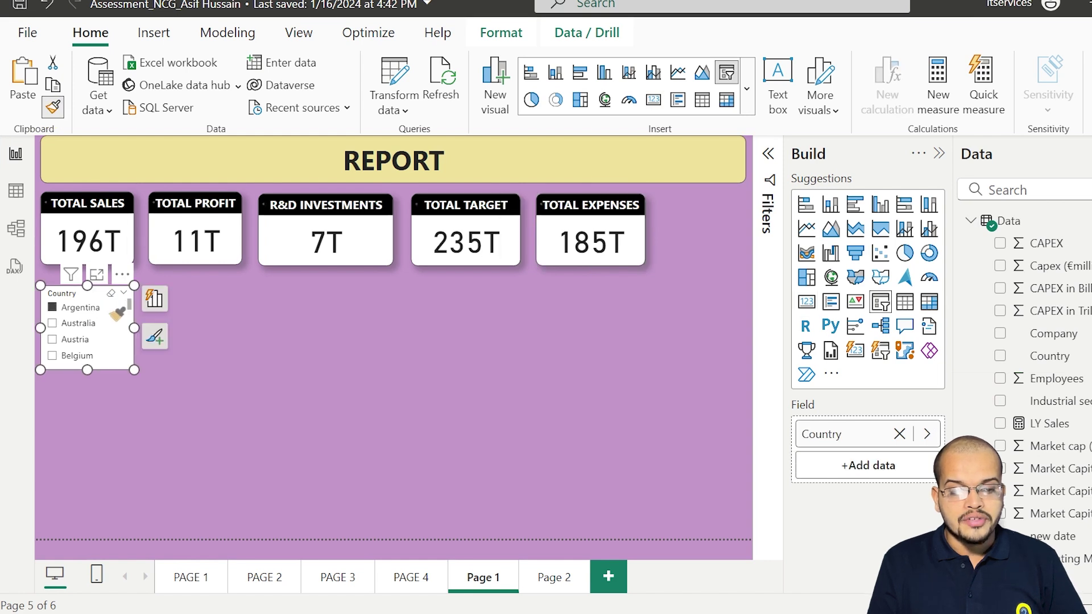
click(90, 330)
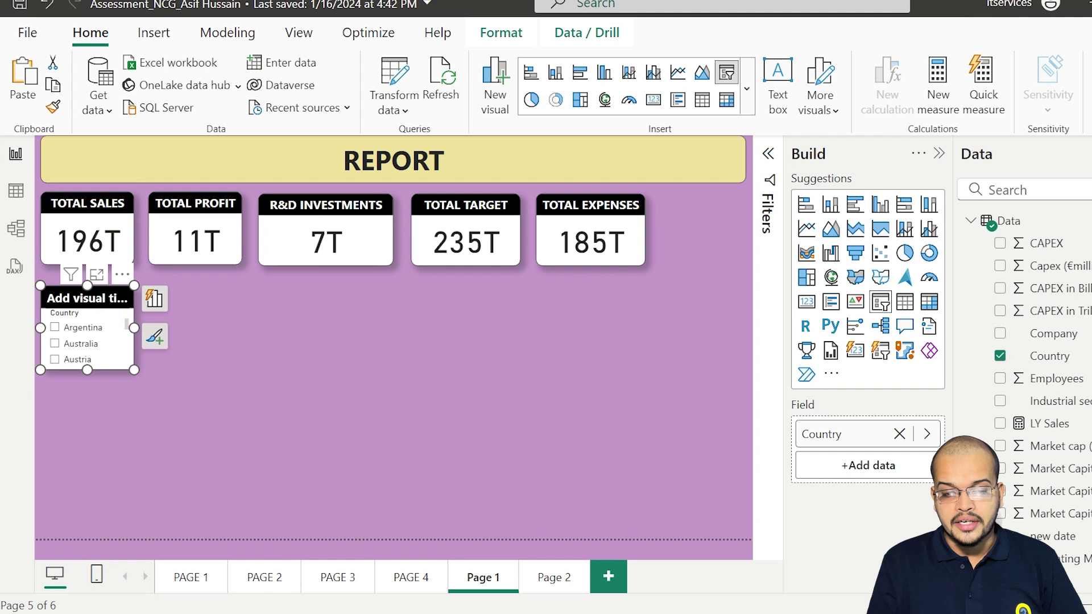
- Set the Country slicer's title text to COUNTRY
click(1082, 211)
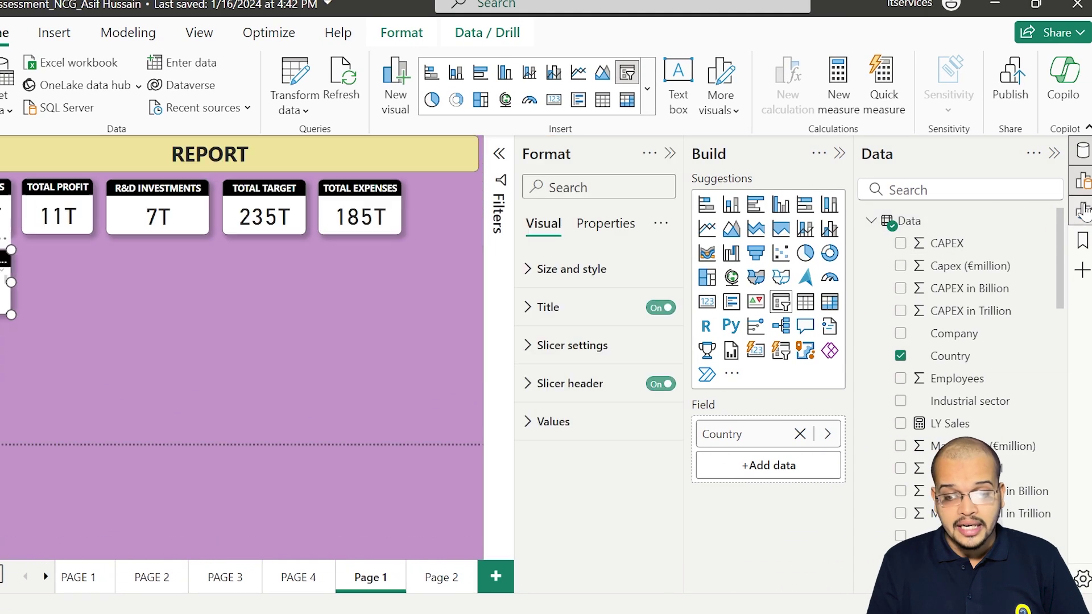
click(540, 307)
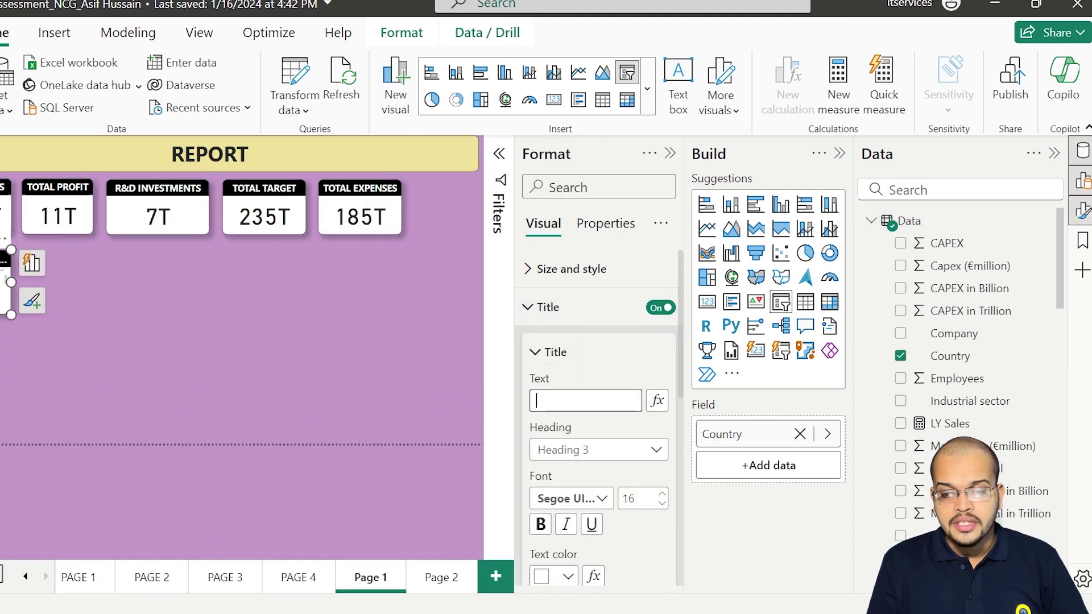
text(COUNTRY)
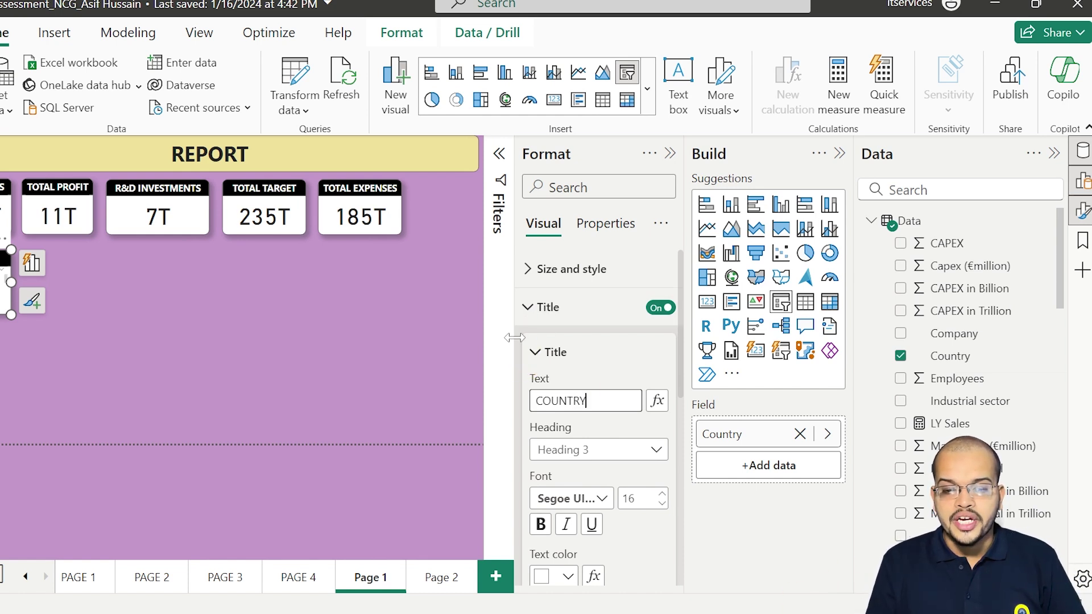
click(523, 314)
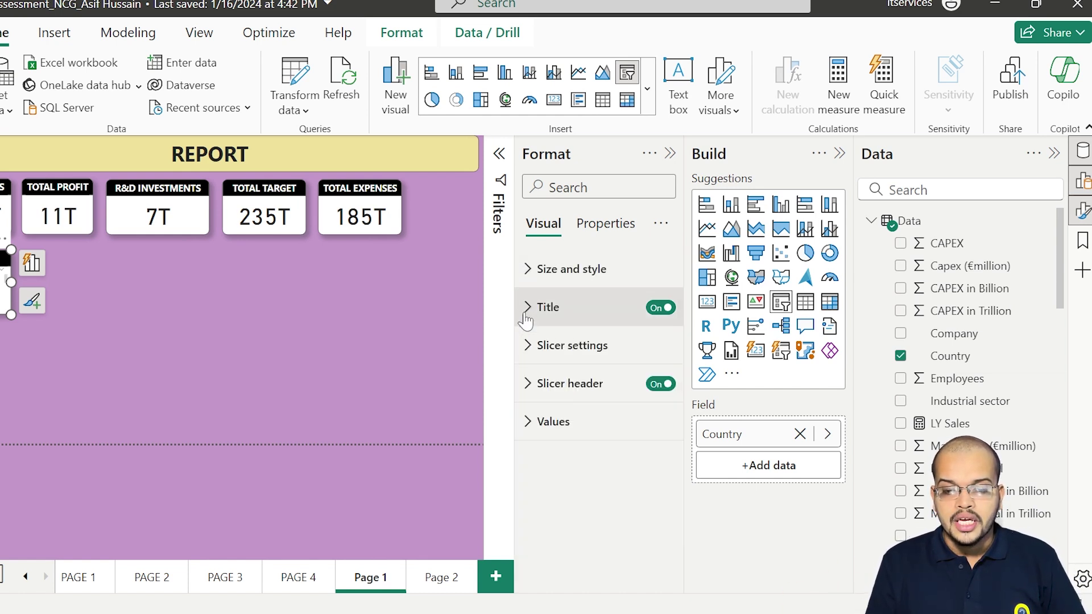
- Set the Country slicer's style to Dropdown, and check its country list and selection options
click(530, 345)
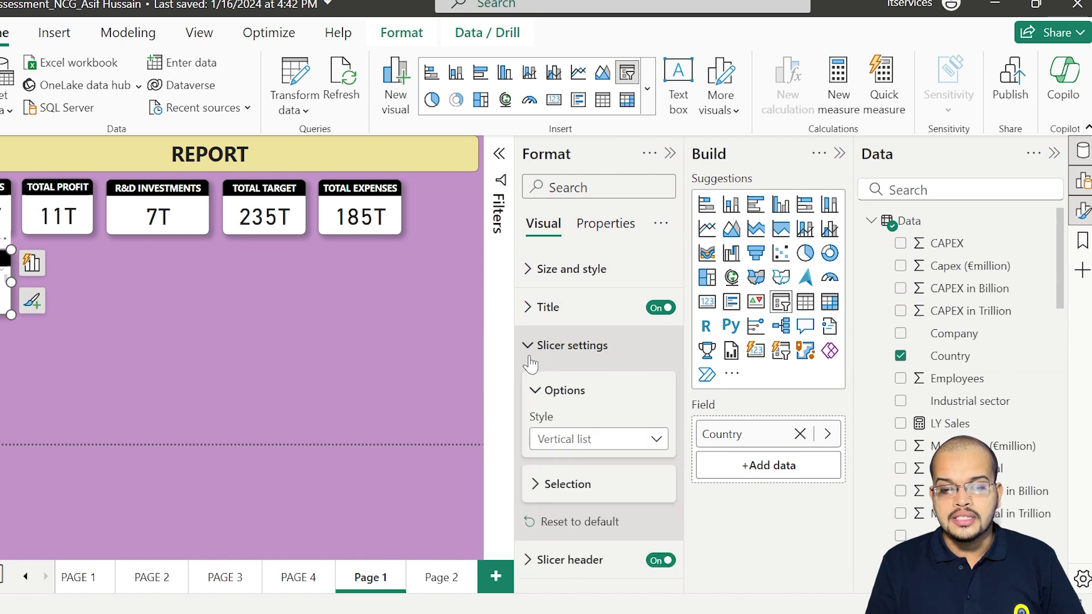
click(576, 439)
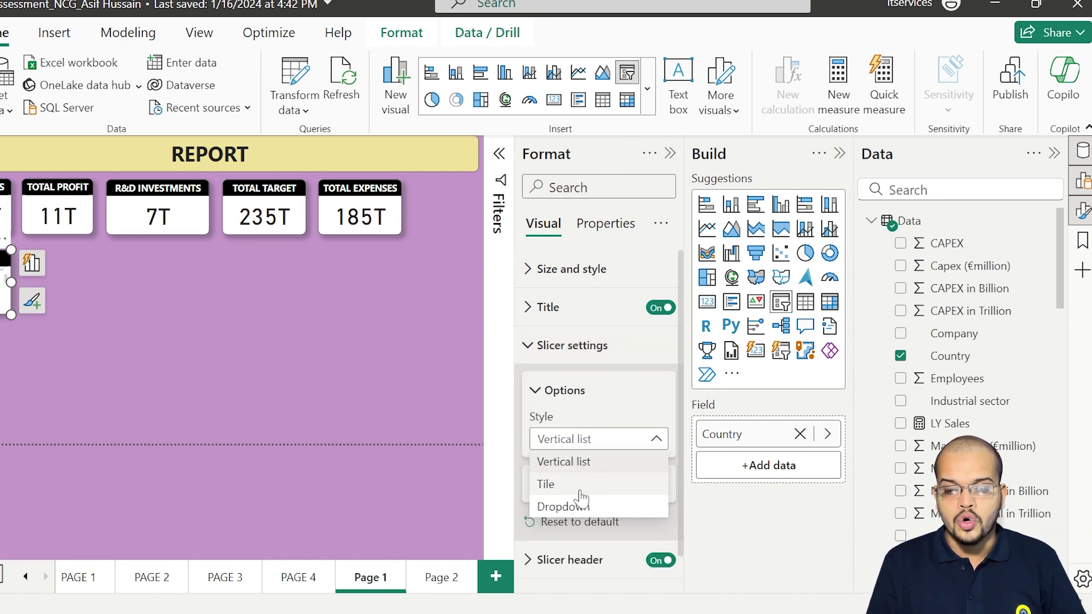
click(465, 513)
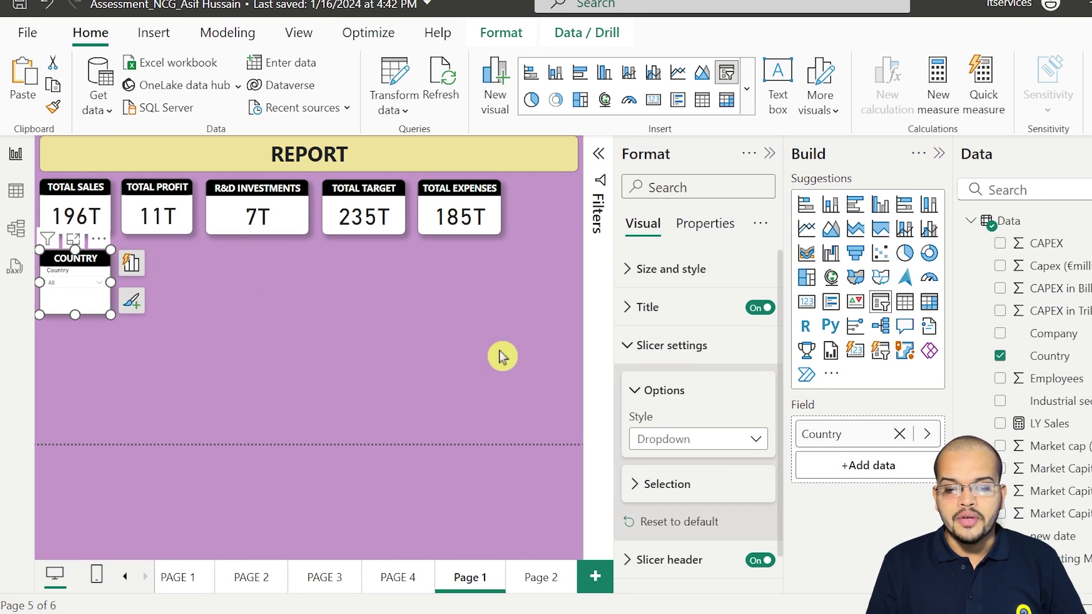
click(94, 283)
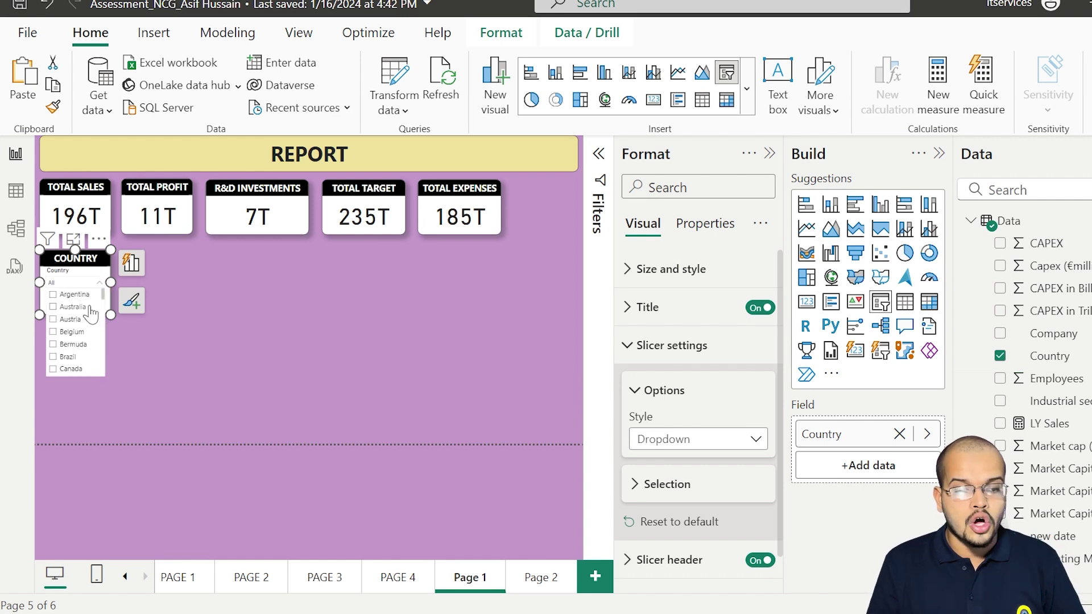
click(134, 382)
click(85, 306)
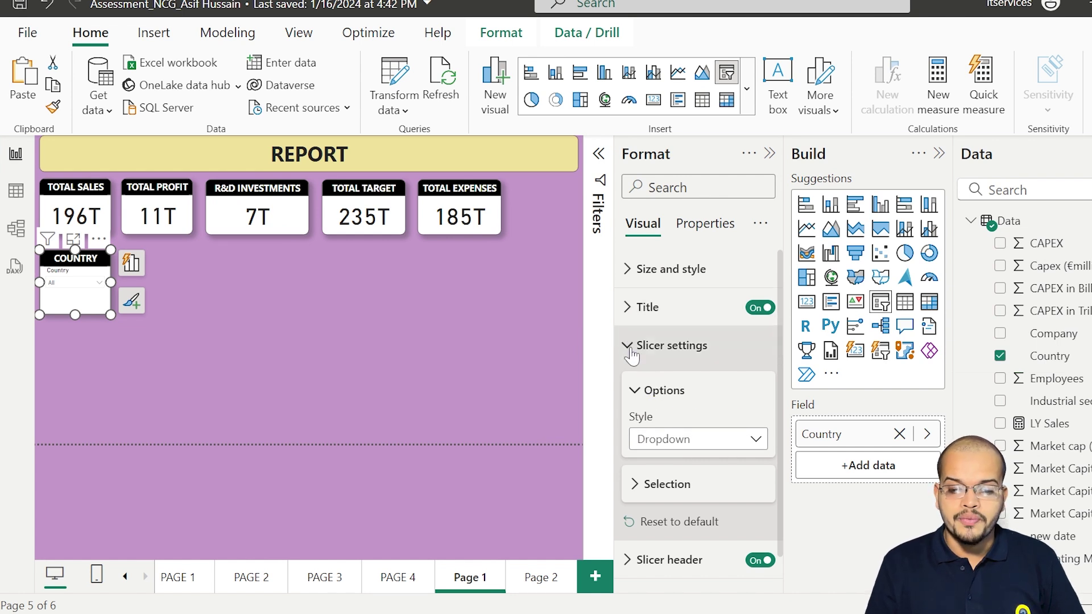
click(634, 485)
scroll(645, 471, down, 3)
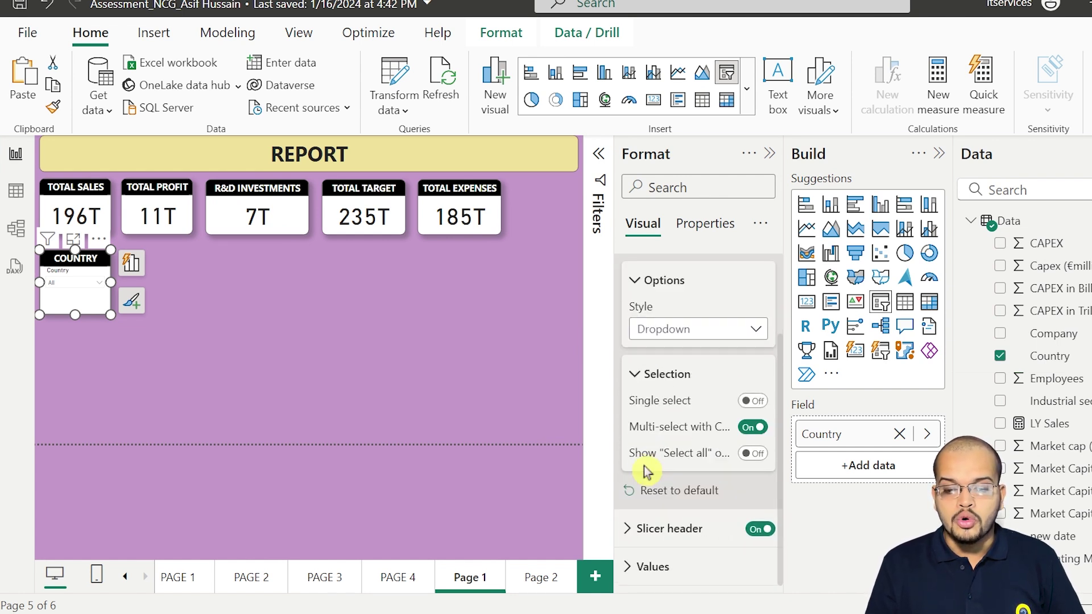
scroll(630, 359, up, 3)
click(628, 345)
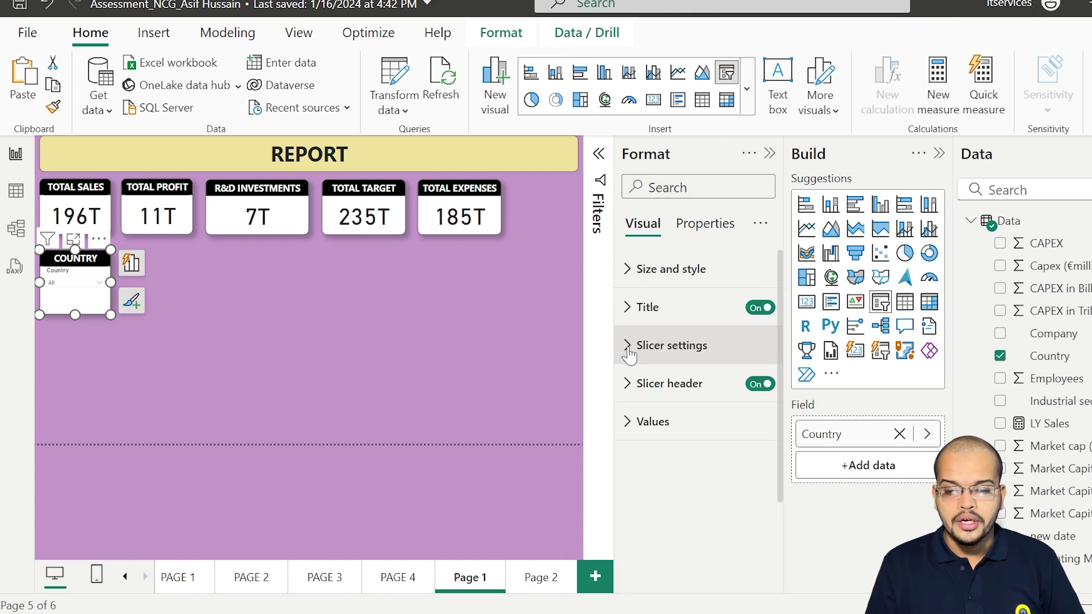
- Format the Country slicer's values in a bolder Segoe UI font at size 16
click(625, 422)
scroll(626, 426, down, 3)
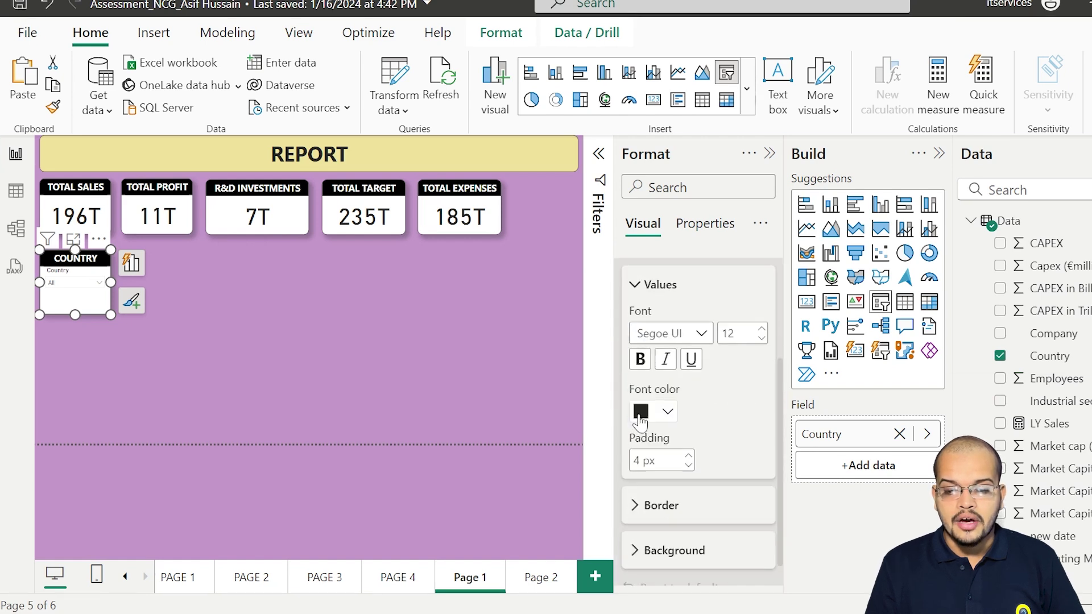
click(699, 328)
click(679, 233)
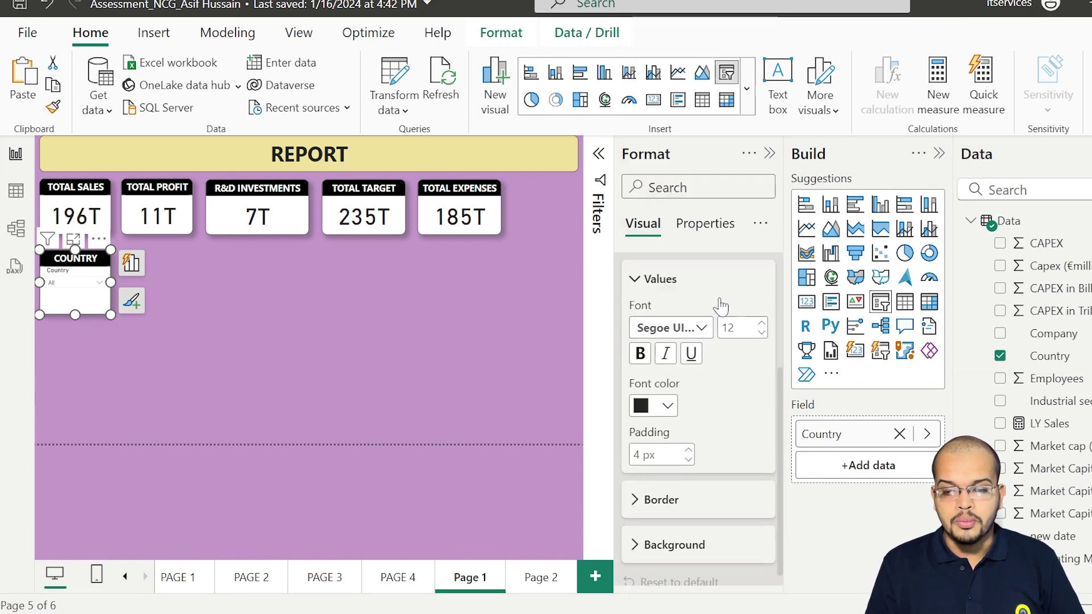
click(760, 323)
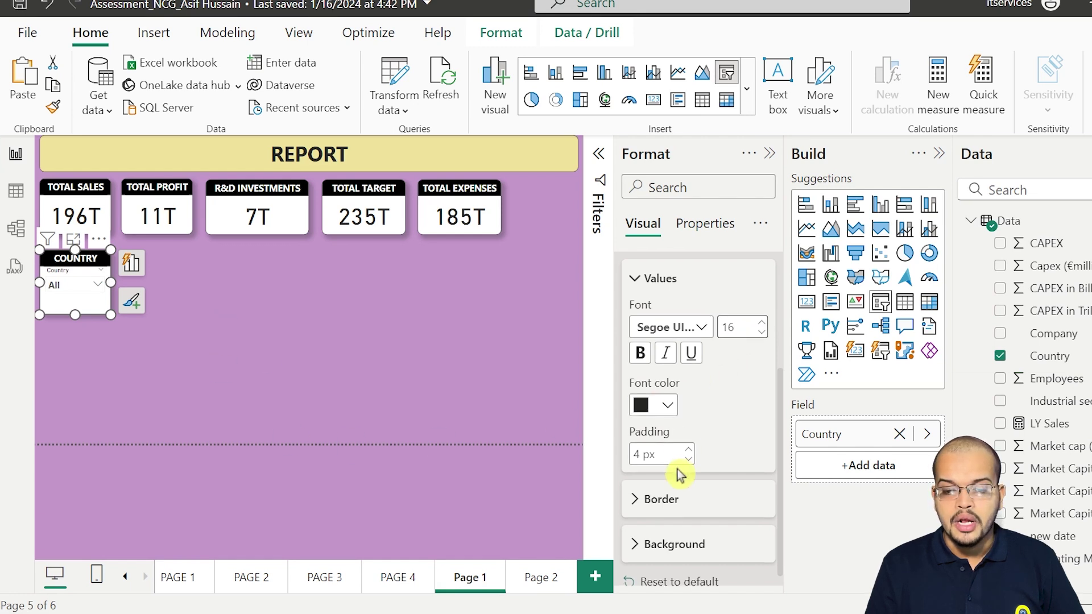
scroll(660, 495, down, 1)
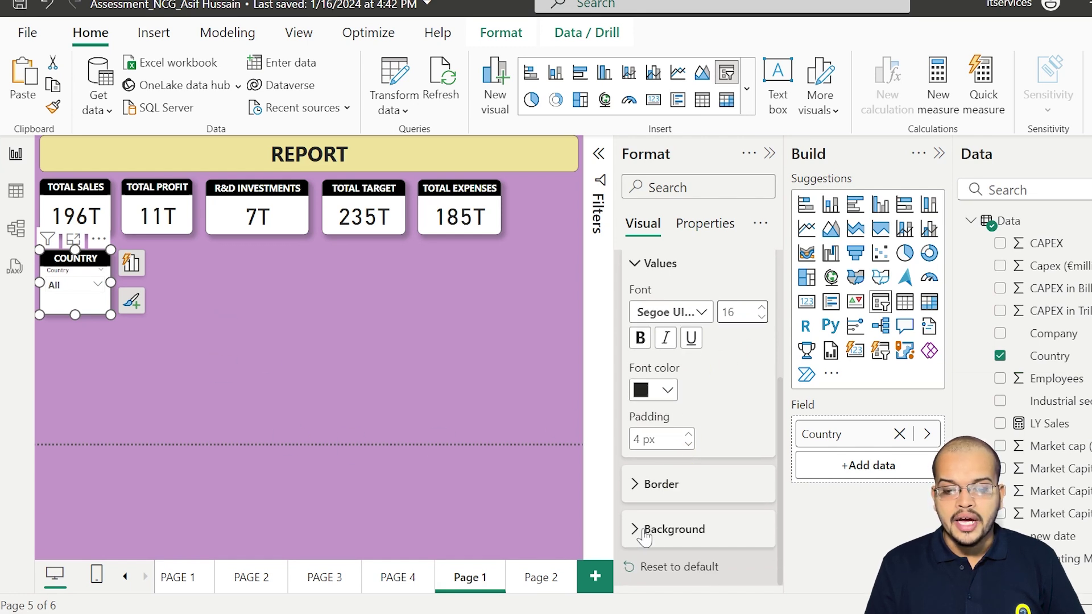
click(439, 377)
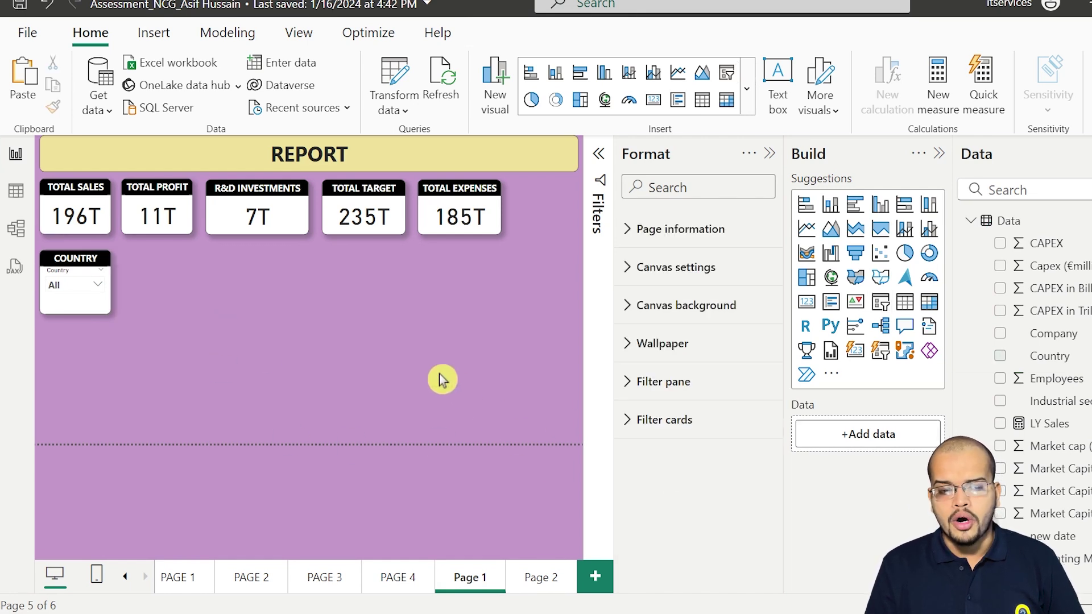
- Review the Border and Background options for the Country slicer's values
click(90, 311)
scroll(682, 435, down, 5)
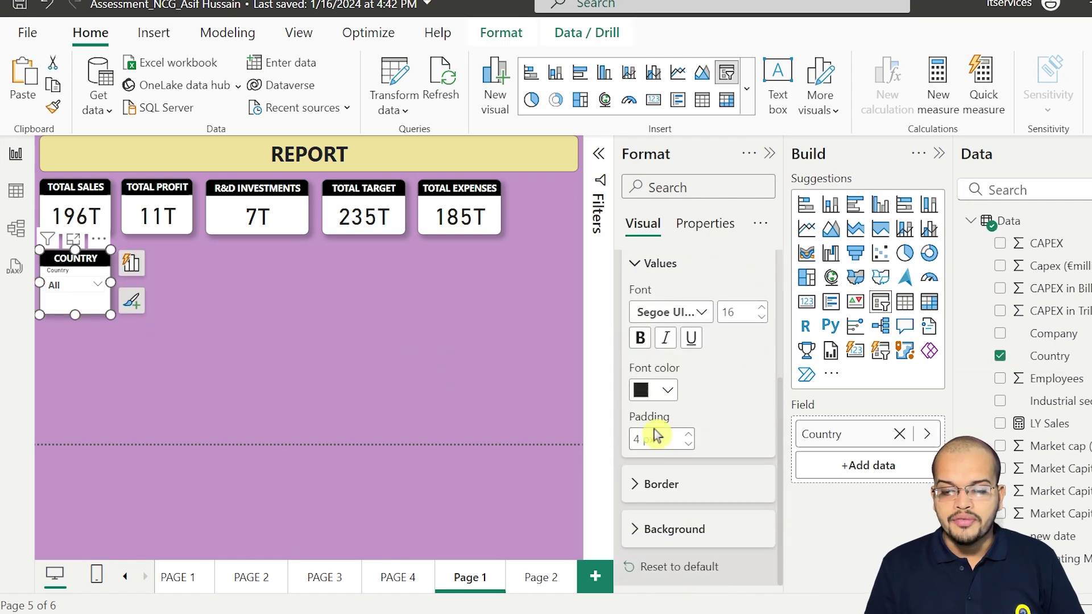
click(632, 483)
scroll(653, 466, down, 3)
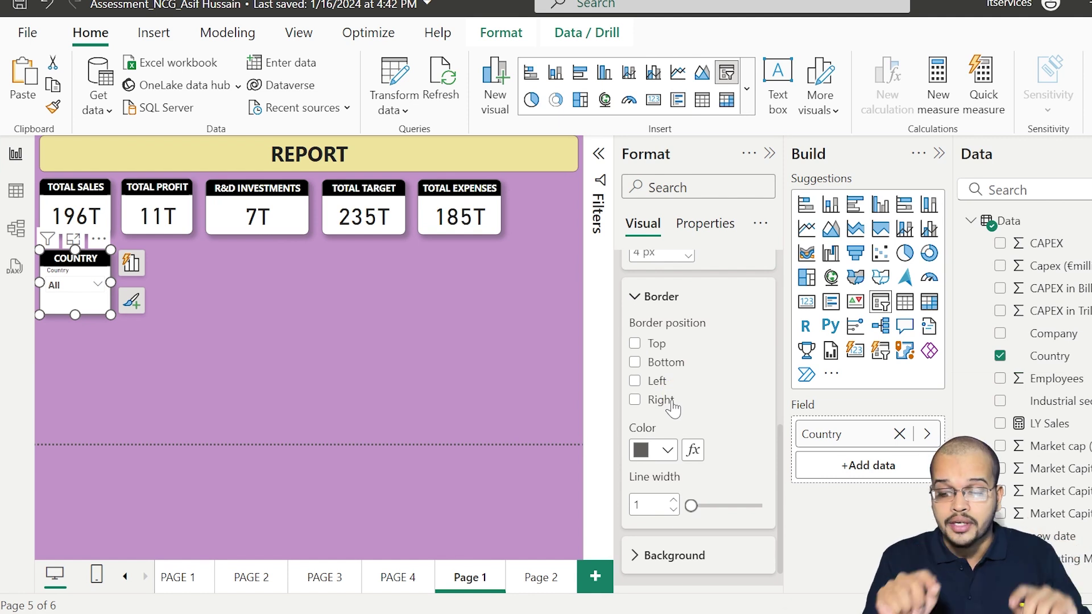
click(637, 554)
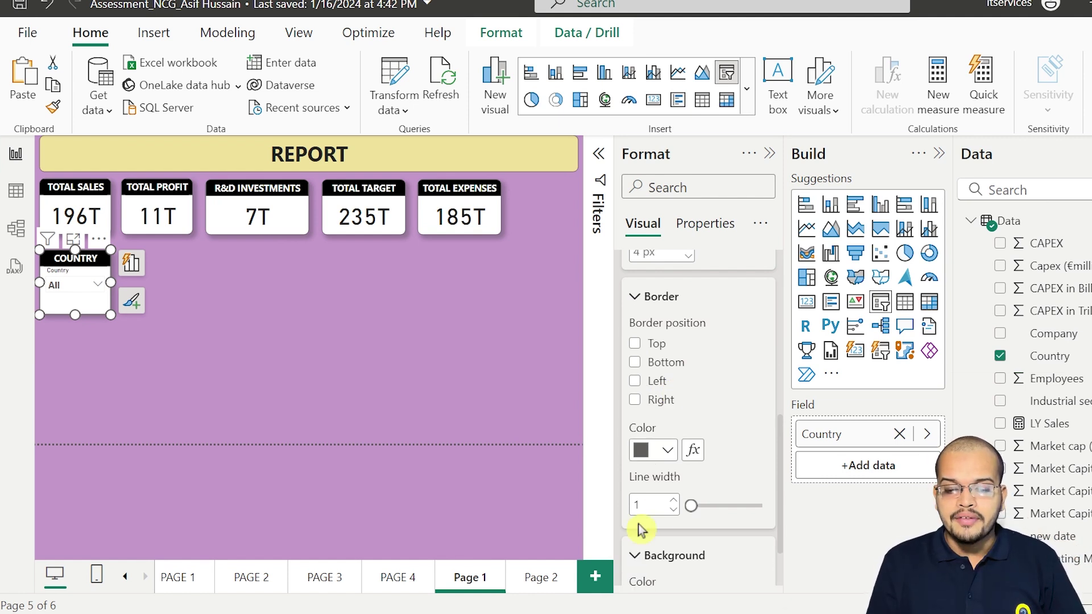
scroll(638, 537, down, 2)
scroll(663, 495, up, 5)
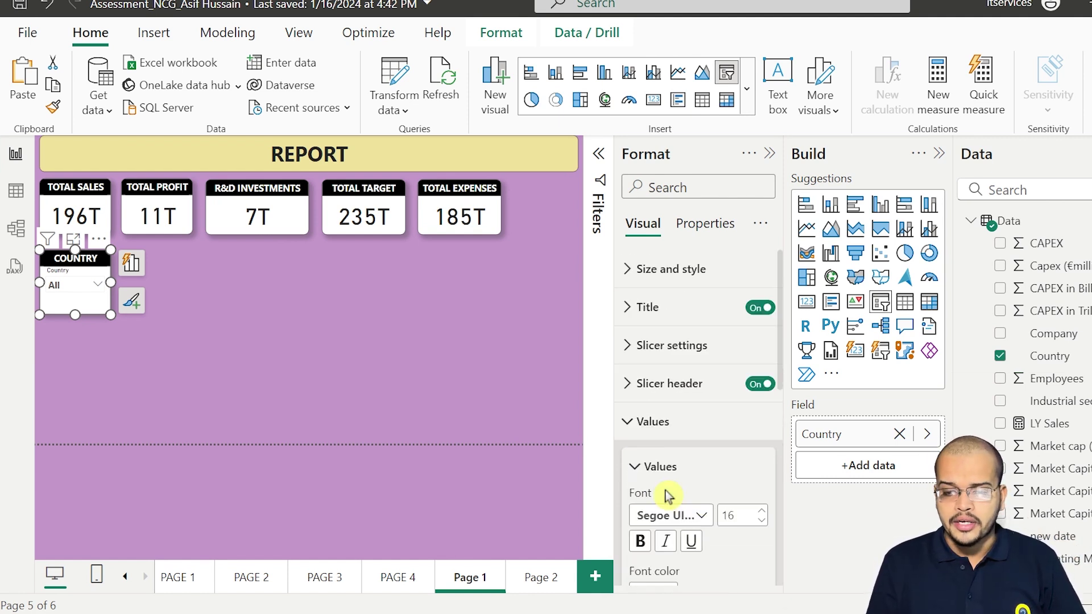
- Turn off the Country slicer's header and check its dropdown
click(630, 422)
click(628, 383)
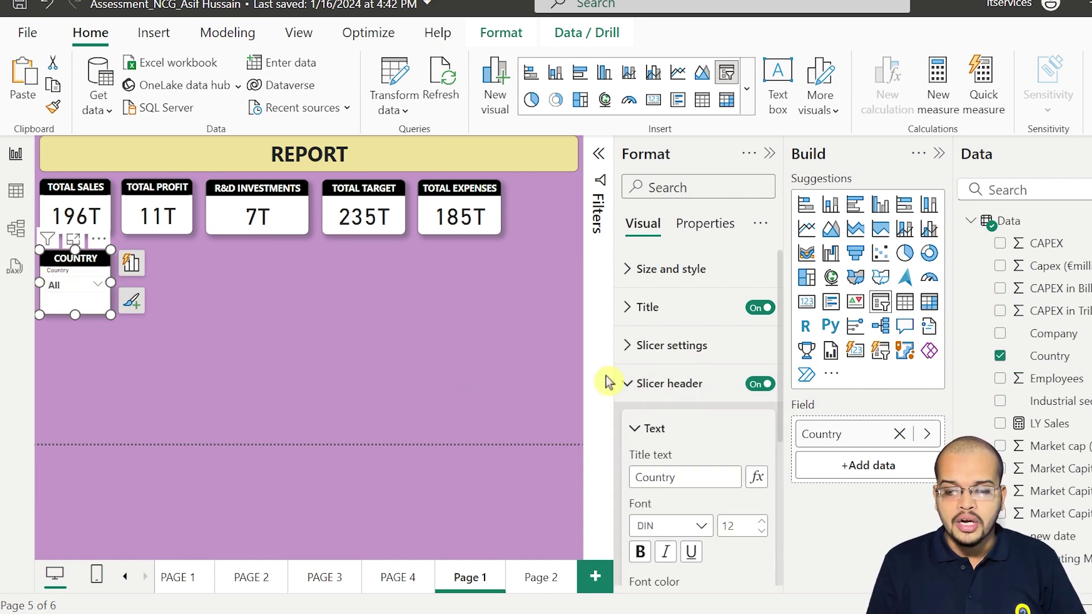
click(626, 386)
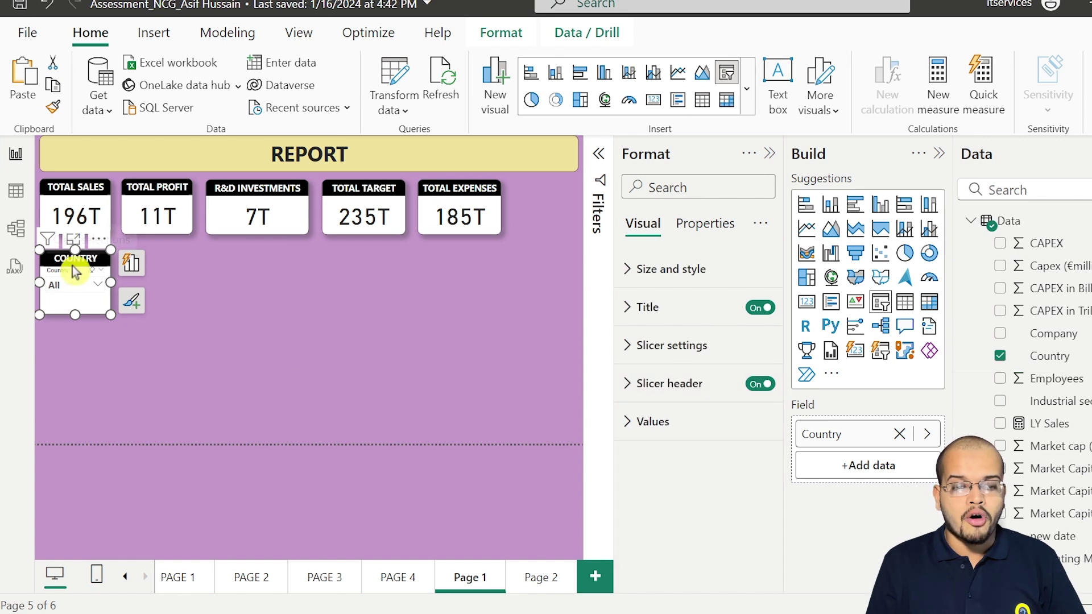
click(759, 384)
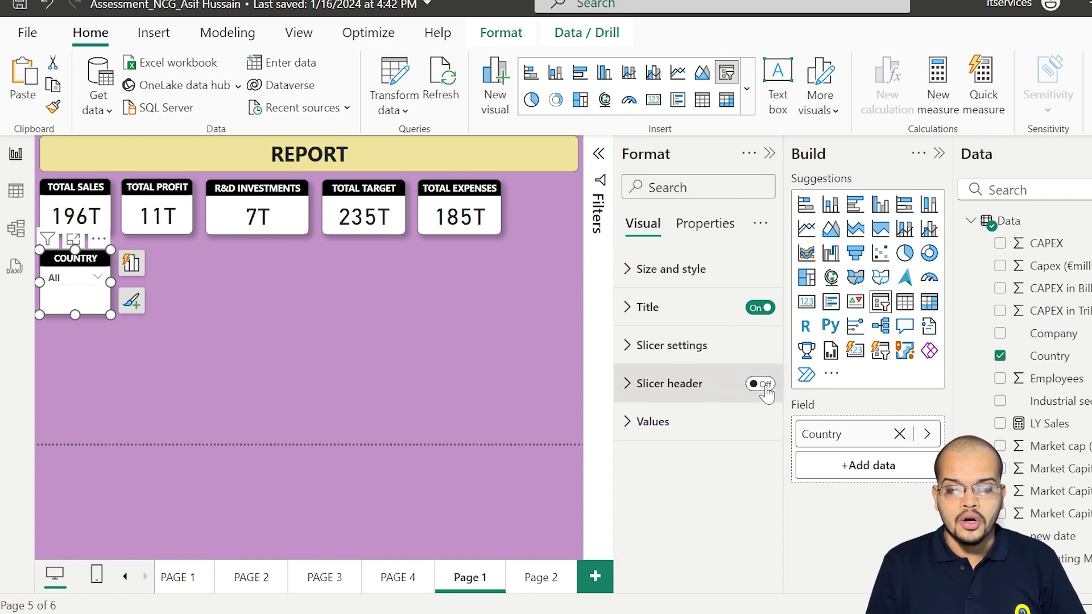
click(97, 279)
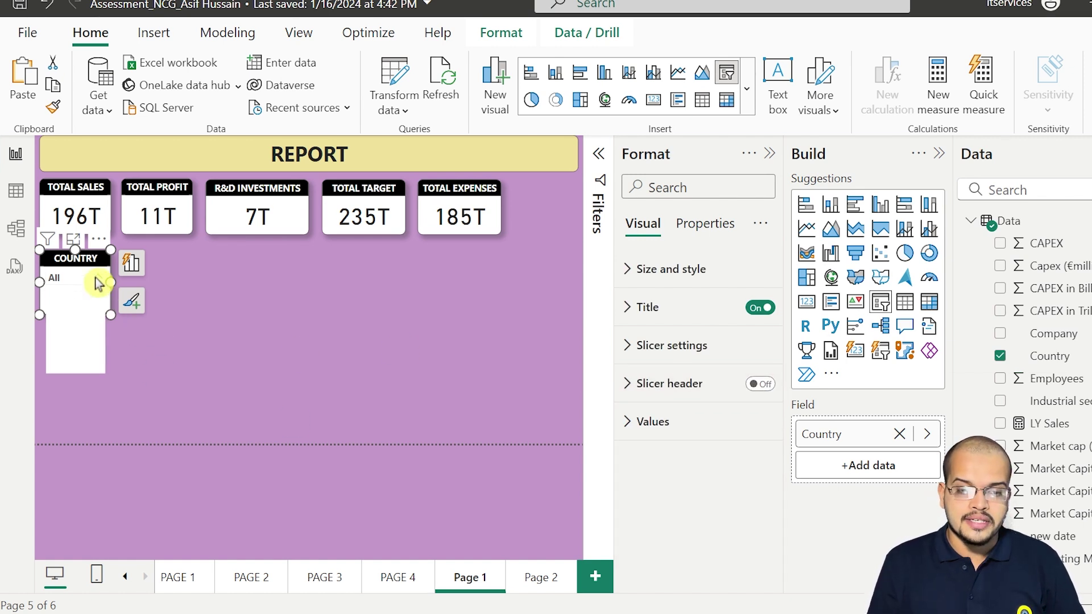
click(156, 347)
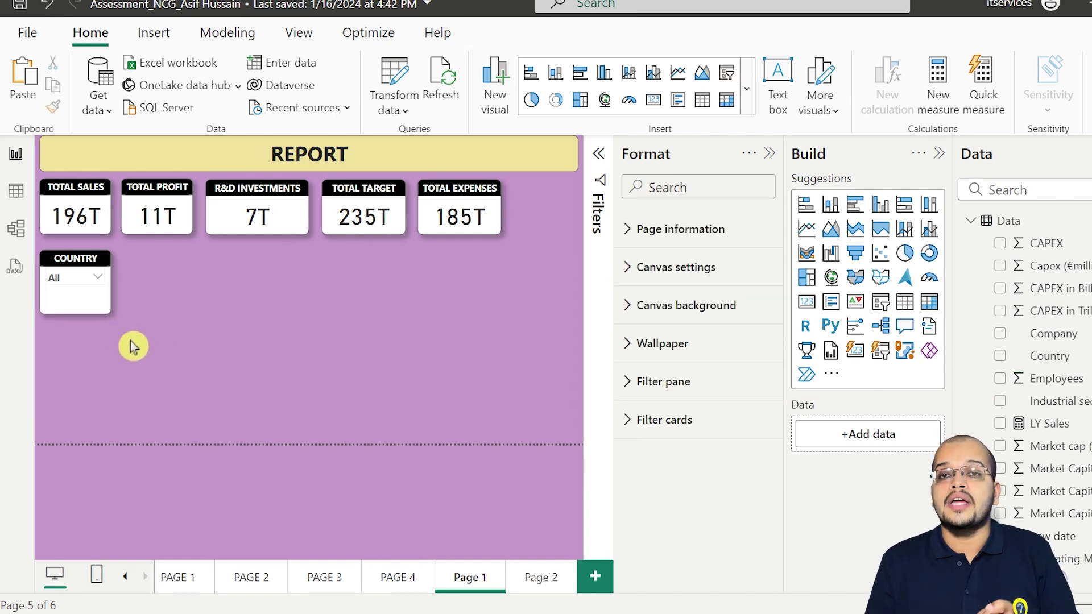
- Spread the TOTAL EXPENSES, TOTAL TARGET, R&D INVESTMENTS and TOTAL PROFIT cards rightward along the row beneath the REPORT banner
mouse_move(78, 292)
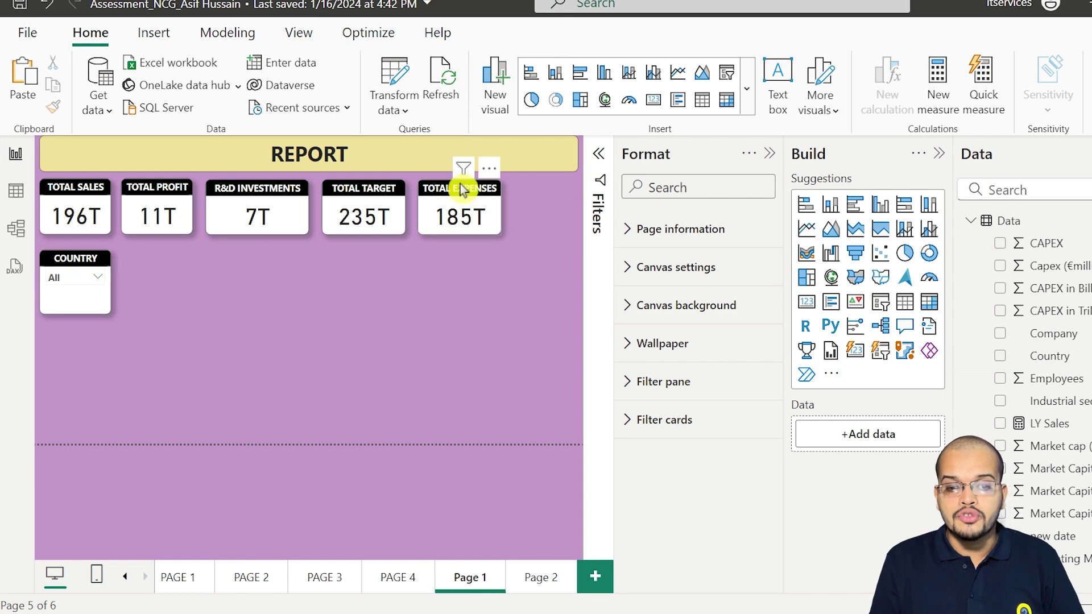
drag(465, 196, 535, 195)
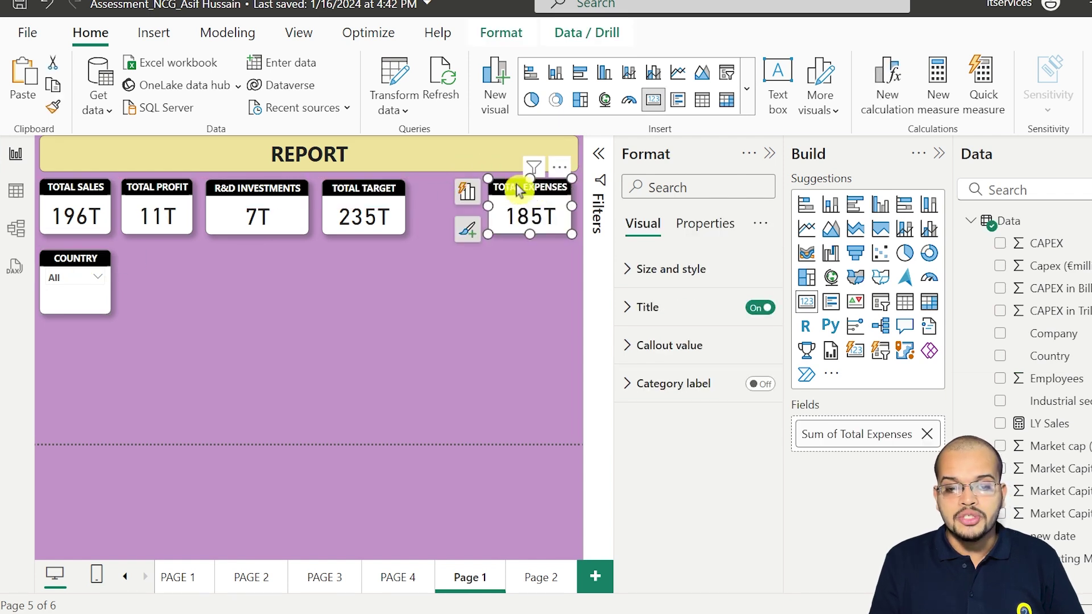
drag(368, 189, 433, 187)
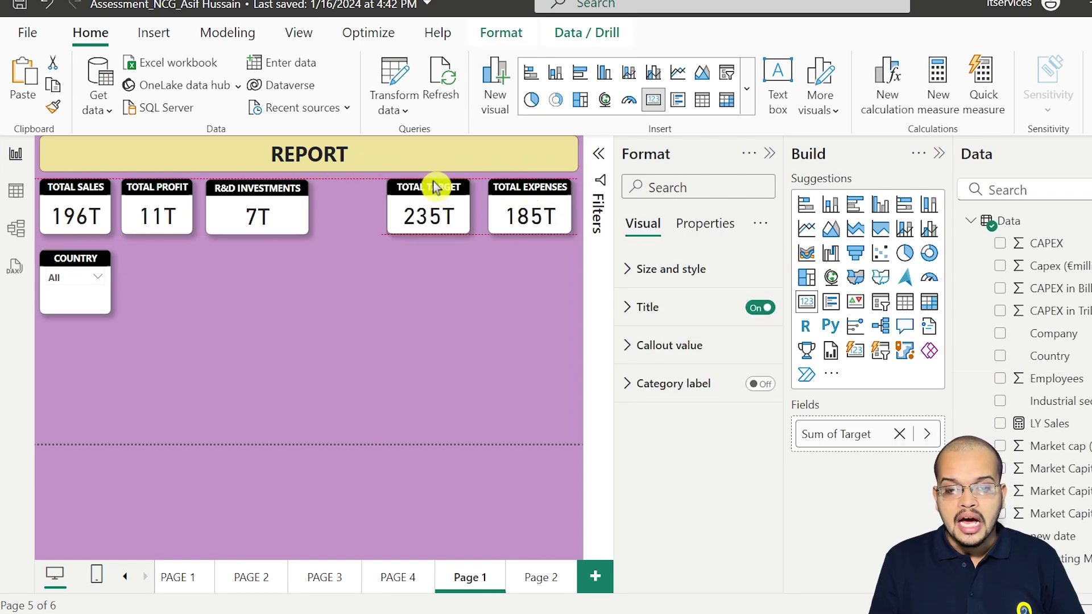
drag(242, 189, 279, 186)
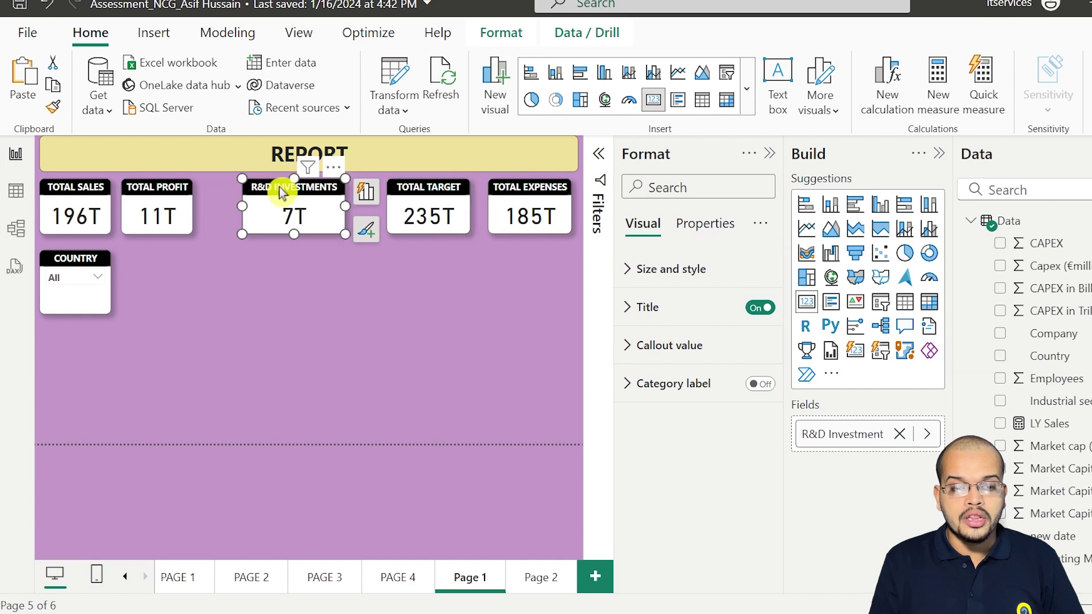
drag(170, 185, 219, 187)
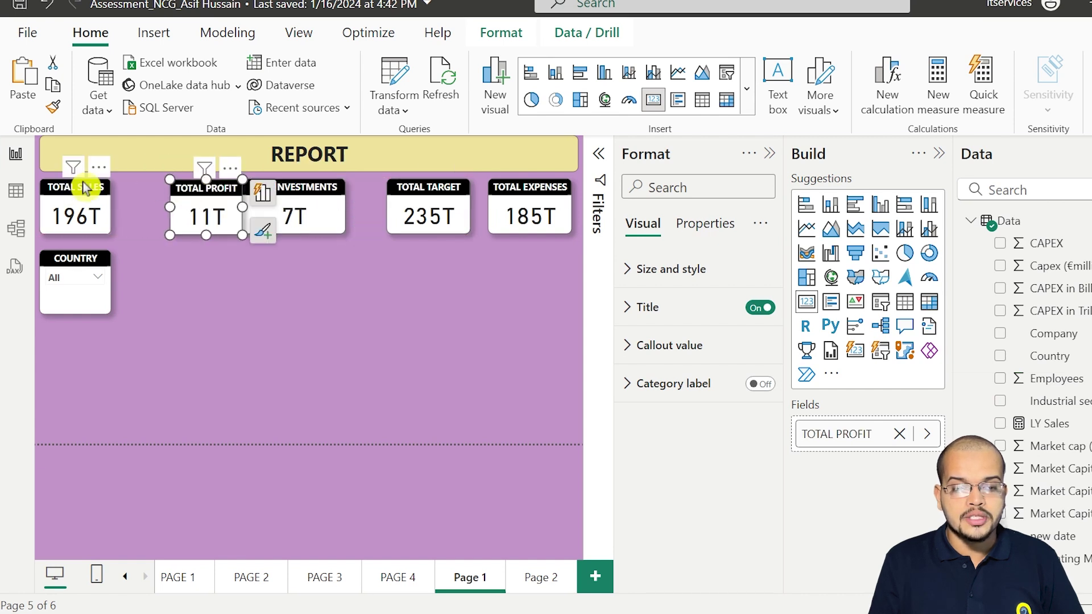
- Widen the TOTAL SALES and TOTAL PROFIT cards equally, spacing TOTAL PROFIT and R&D INVESTMENTS evenly beside them in the card row
click(106, 213)
drag(111, 233, 125, 230)
drag(200, 219, 175, 215)
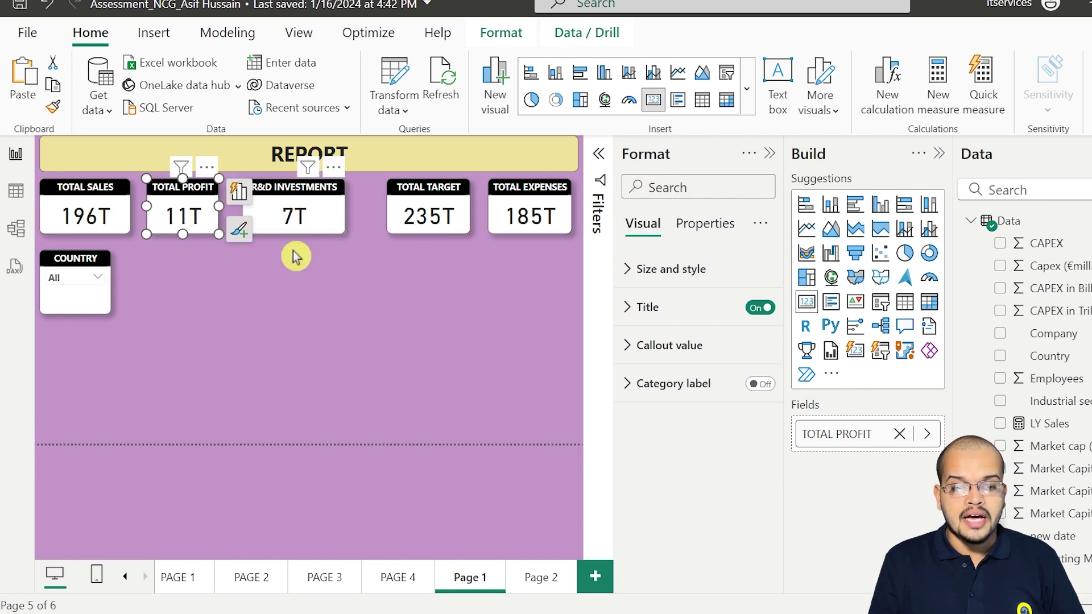
drag(298, 190, 292, 300)
click(210, 226)
drag(216, 231, 234, 234)
drag(288, 298, 301, 193)
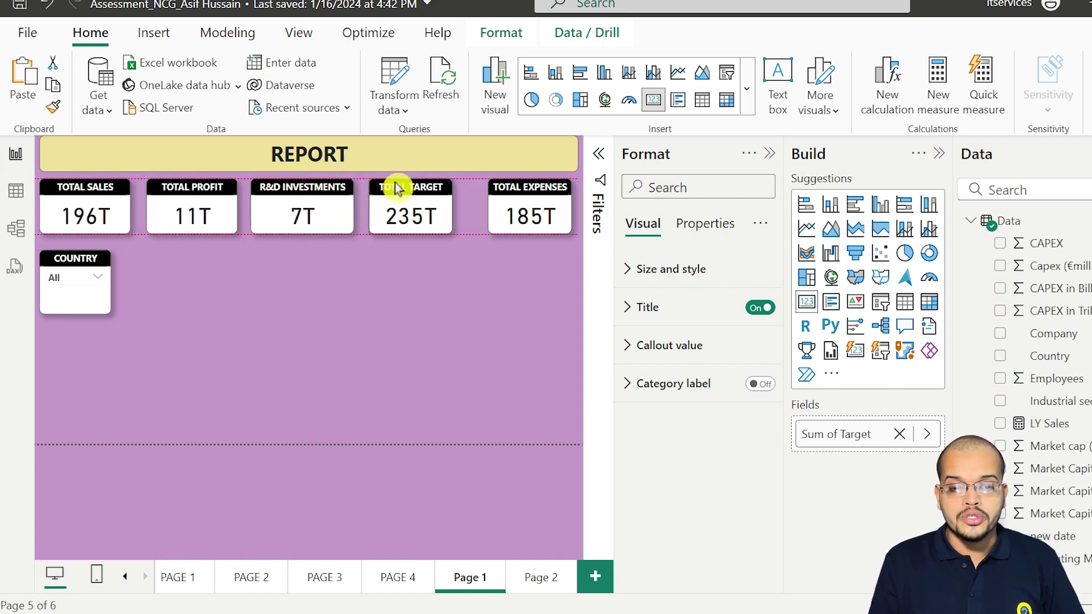
- Reposition and widen the TOTAL TARGET and TOTAL EXPENSES cards so the row ends flush with the REPORT banner
click(396, 186)
drag(449, 232, 470, 234)
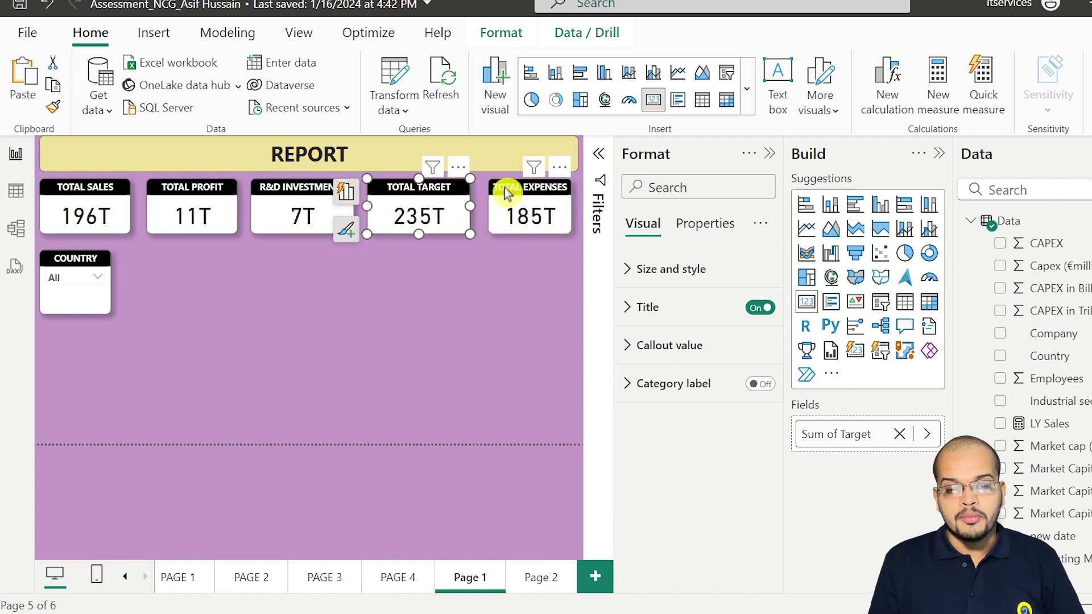
drag(503, 189, 500, 188)
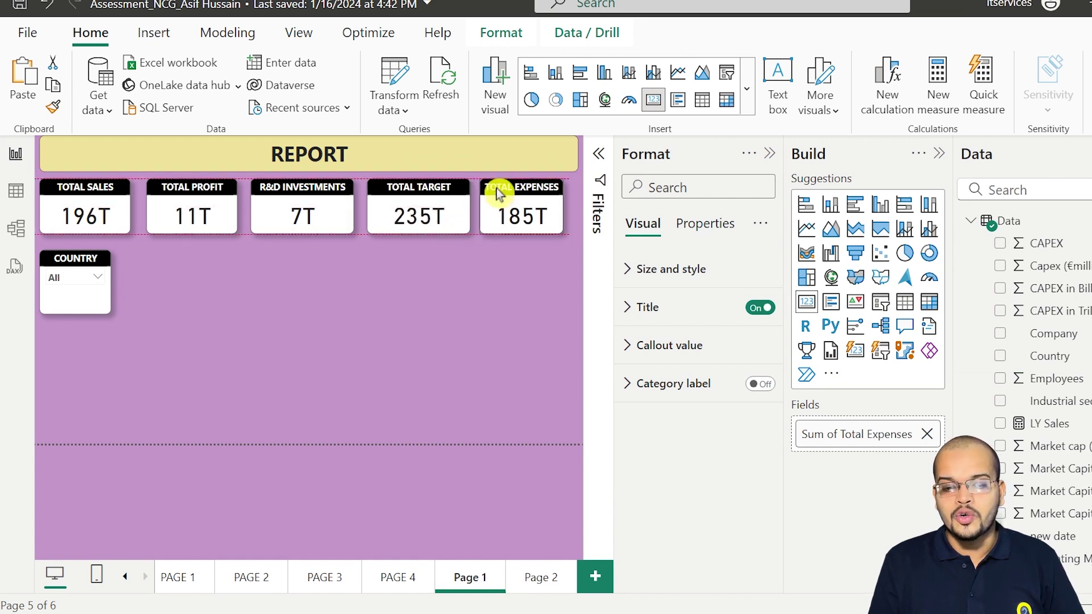
drag(562, 232, 577, 234)
click(420, 286)
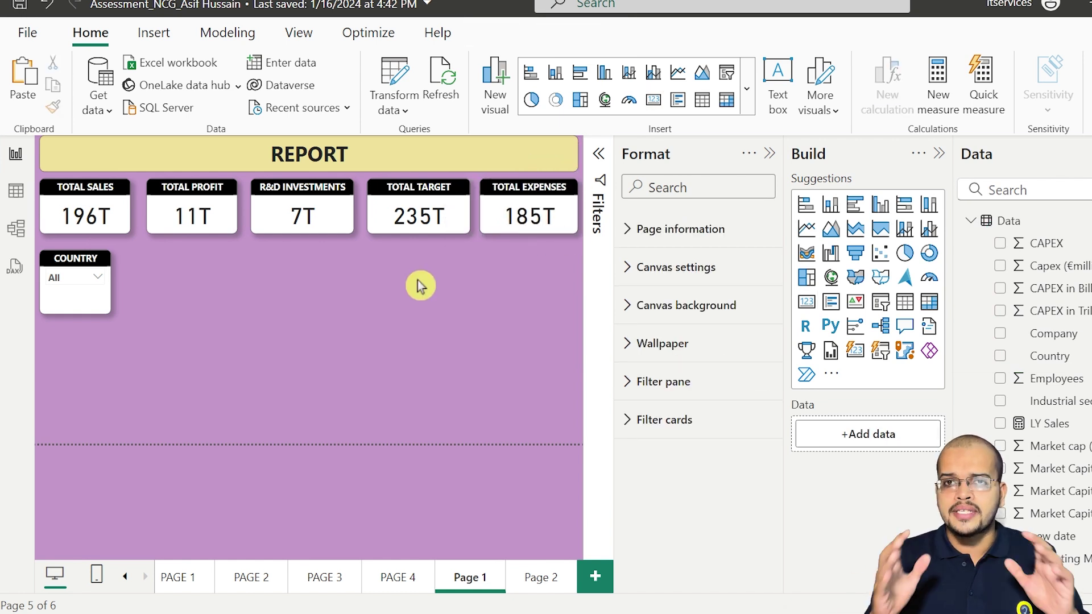
- Resize the Country slicer to the TOTAL SALES card's width and make it slightly shorter
click(108, 312)
drag(108, 312, 130, 308)
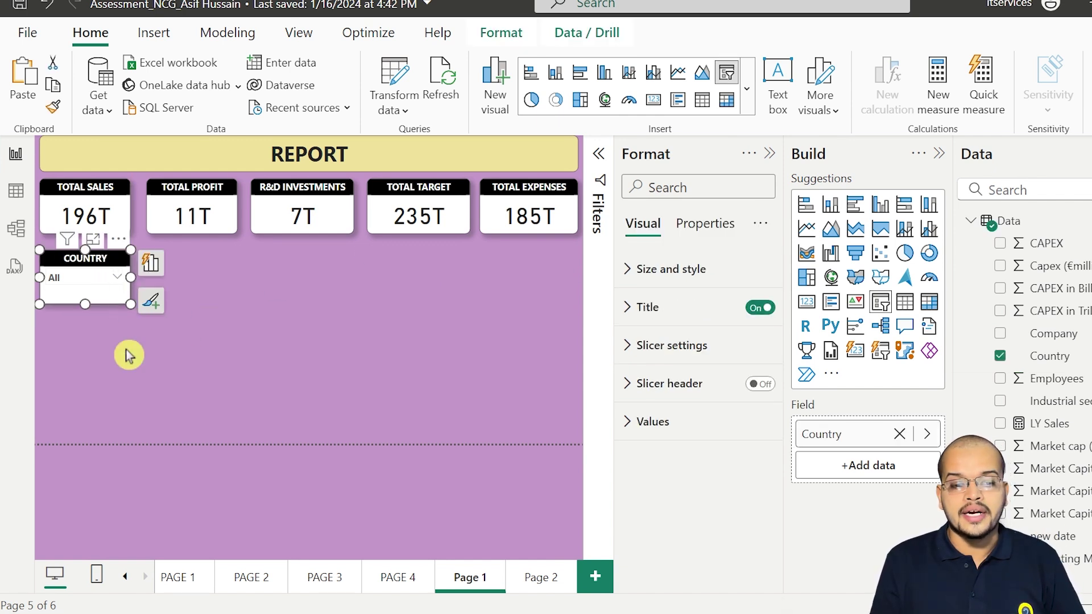
click(125, 351)
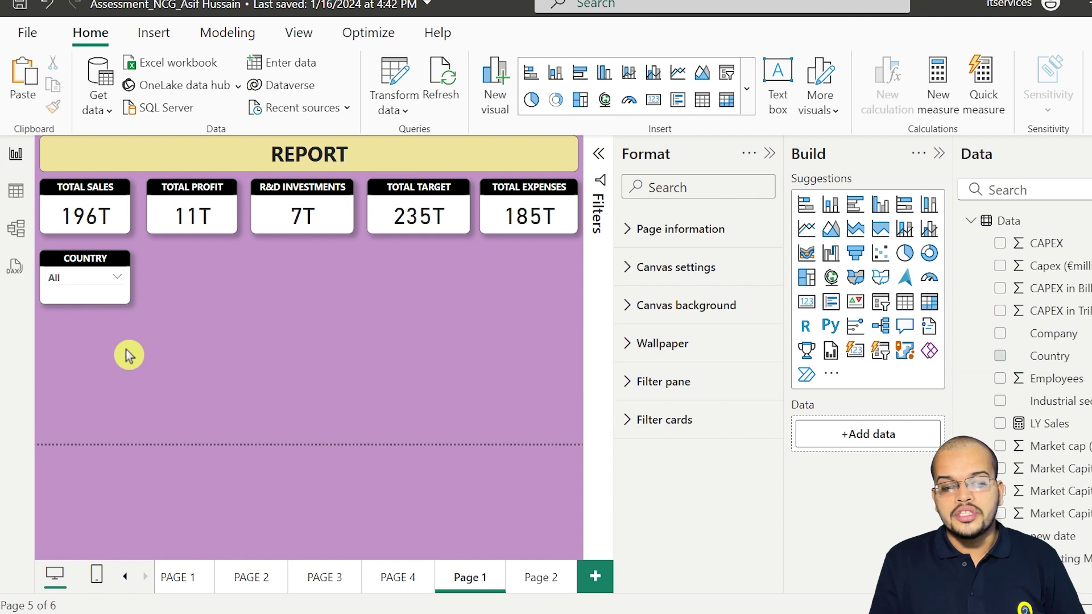
- Duplicate the Country slicer and place the copy directly below the original
click(105, 304)
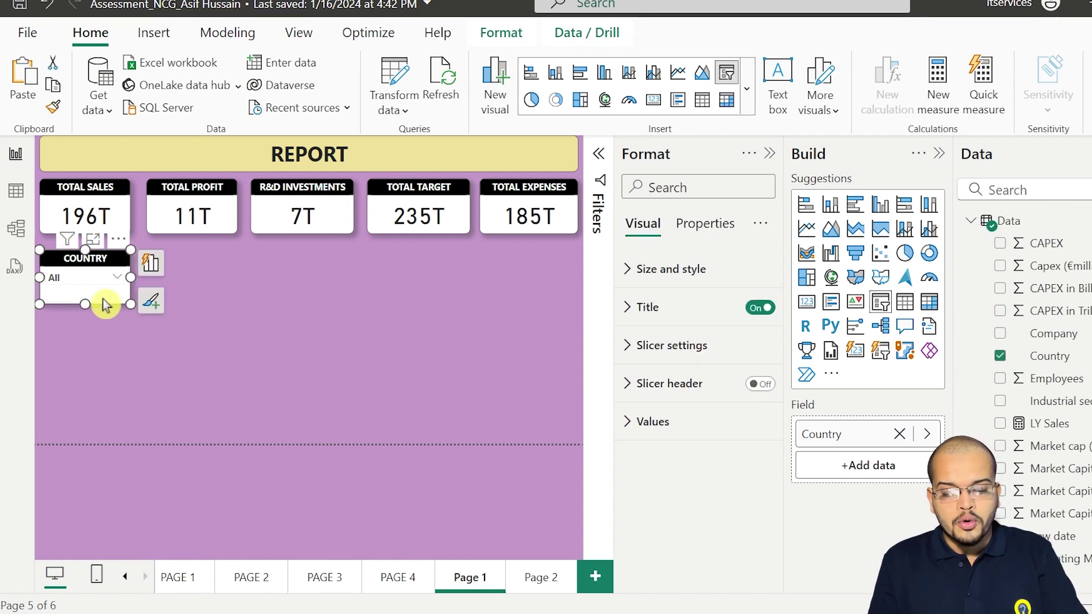
key(Right)
key(Down)
drag(105, 304, 103, 372)
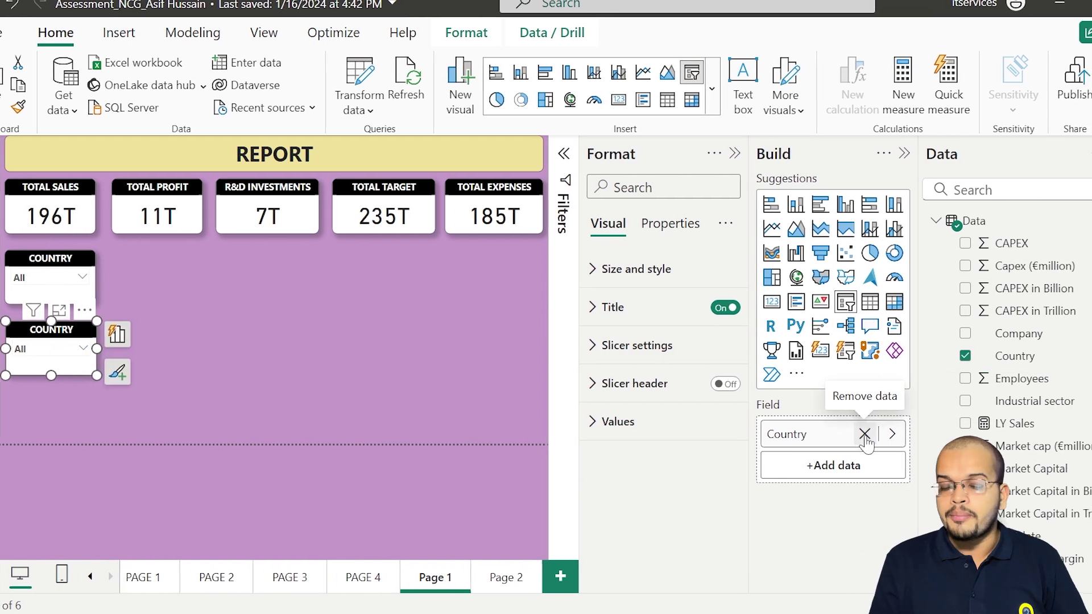
- Replace the copied slicer's Country field with Company and check its dropdown list
click(900, 434)
drag(969, 336, 784, 439)
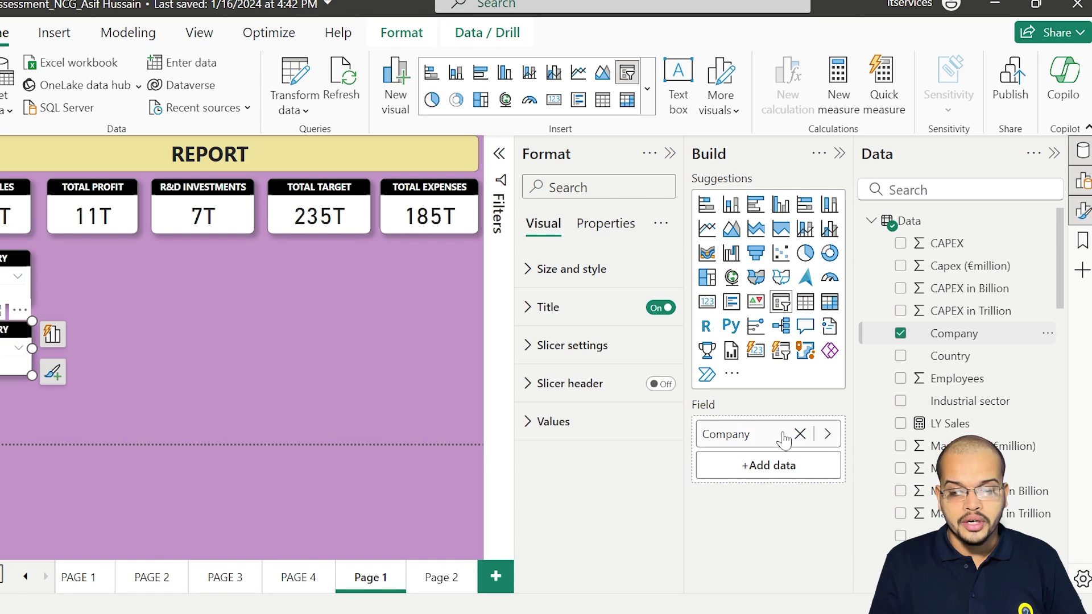
click(121, 349)
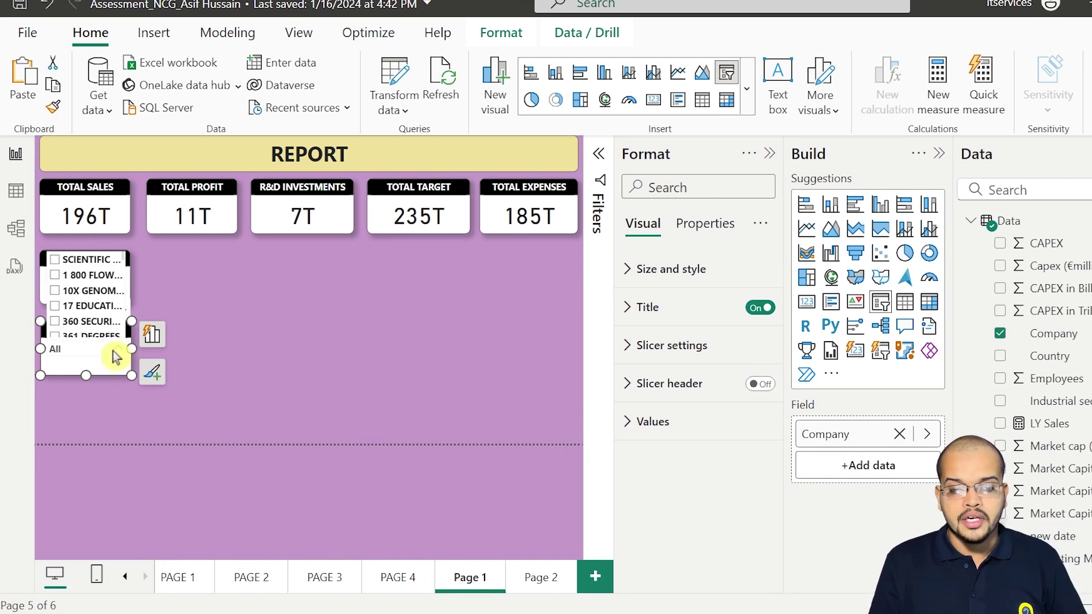
click(111, 354)
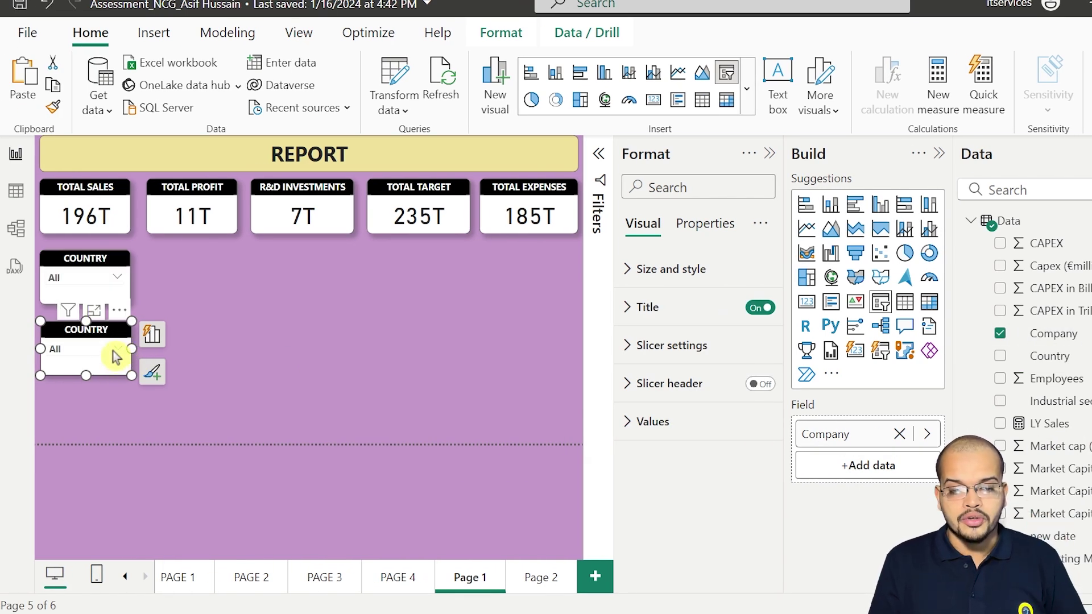
click(147, 415)
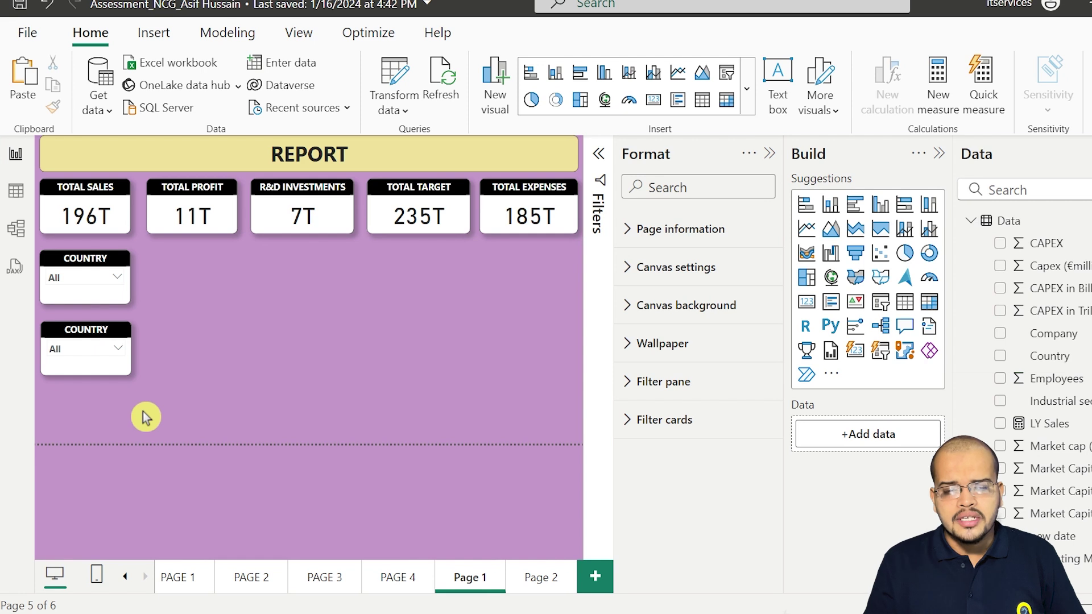
- Duplicate the Company slicer, place the copy below it, and replace the copy's field with Industrial sector
mouse_move(92, 341)
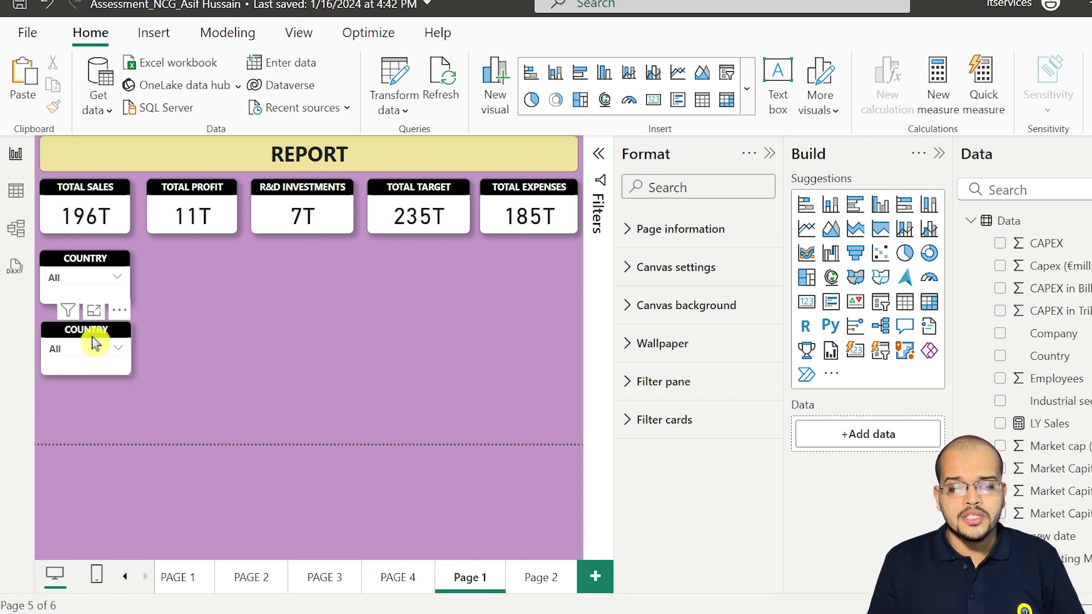
click(93, 336)
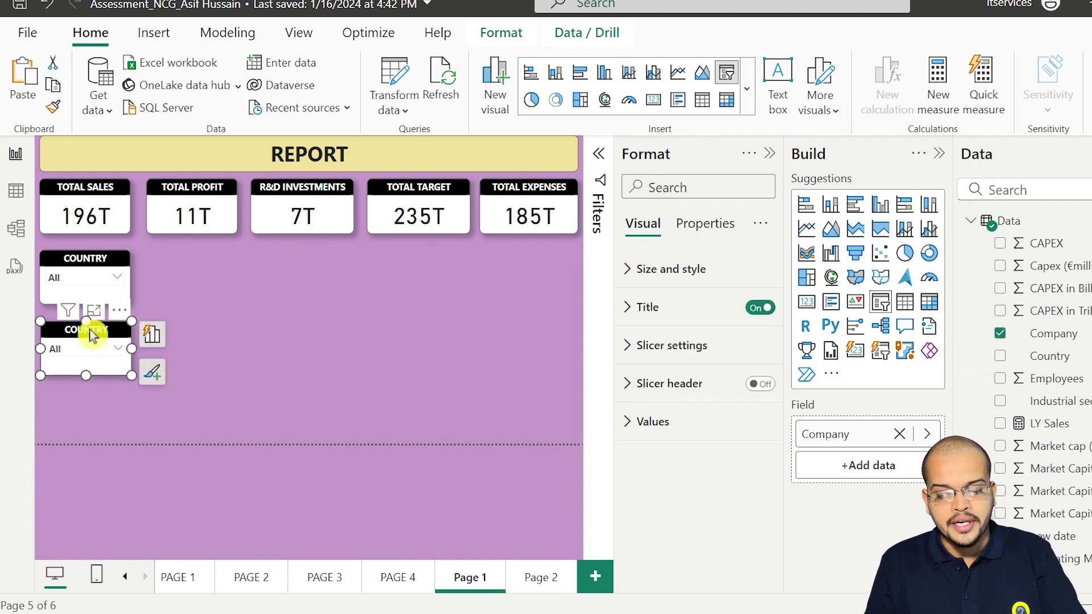
key(ctrl+c)
key(ctrl+v)
drag(91, 358, 94, 410)
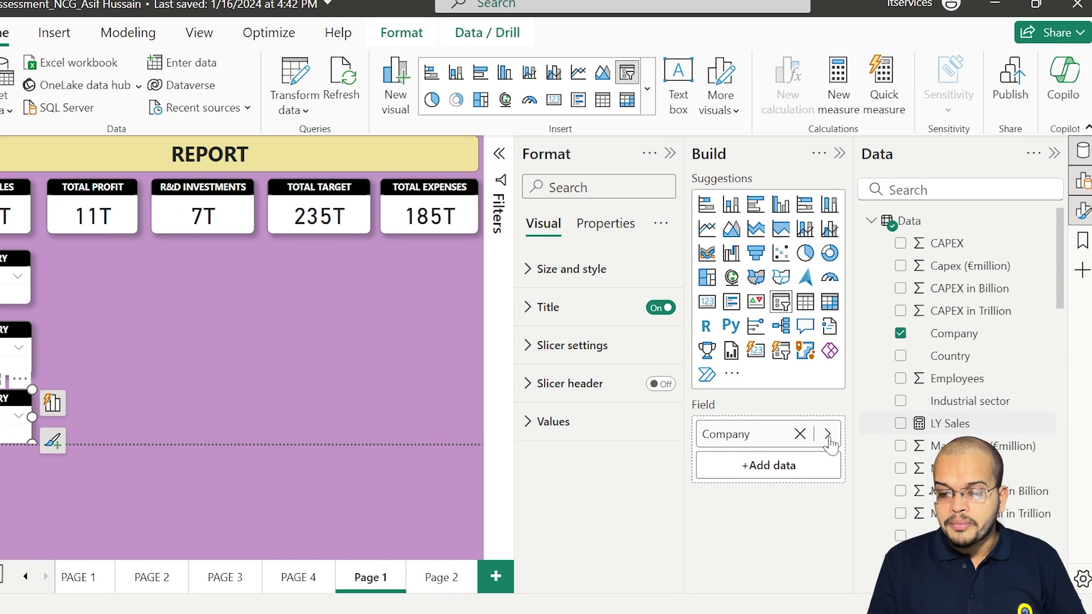
click(799, 433)
drag(970, 400, 759, 439)
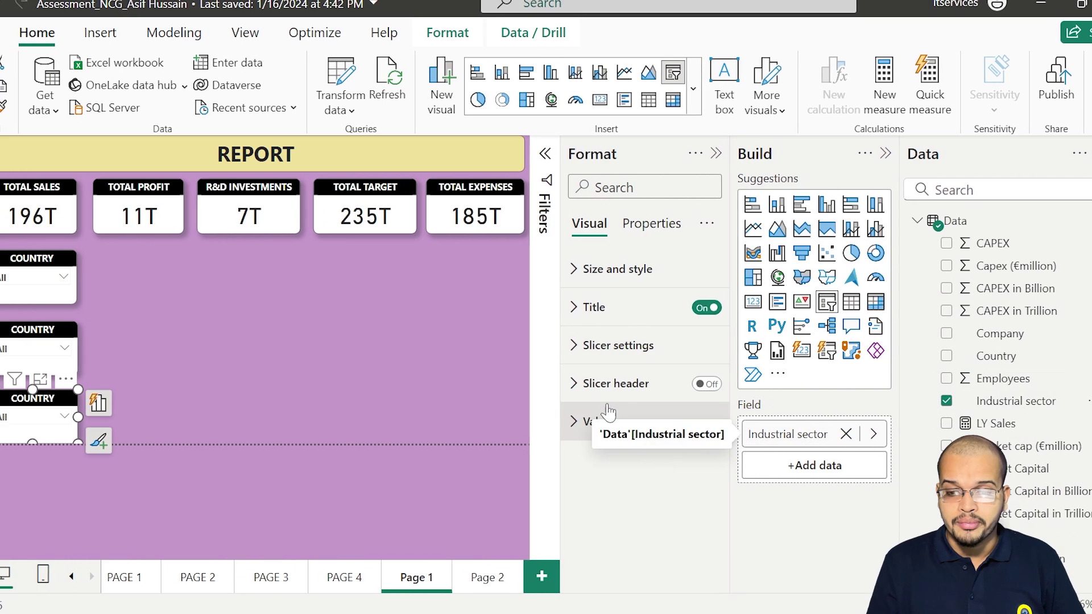
- Set the Industrial sector slicer's title text to Ind Sector
click(548, 307)
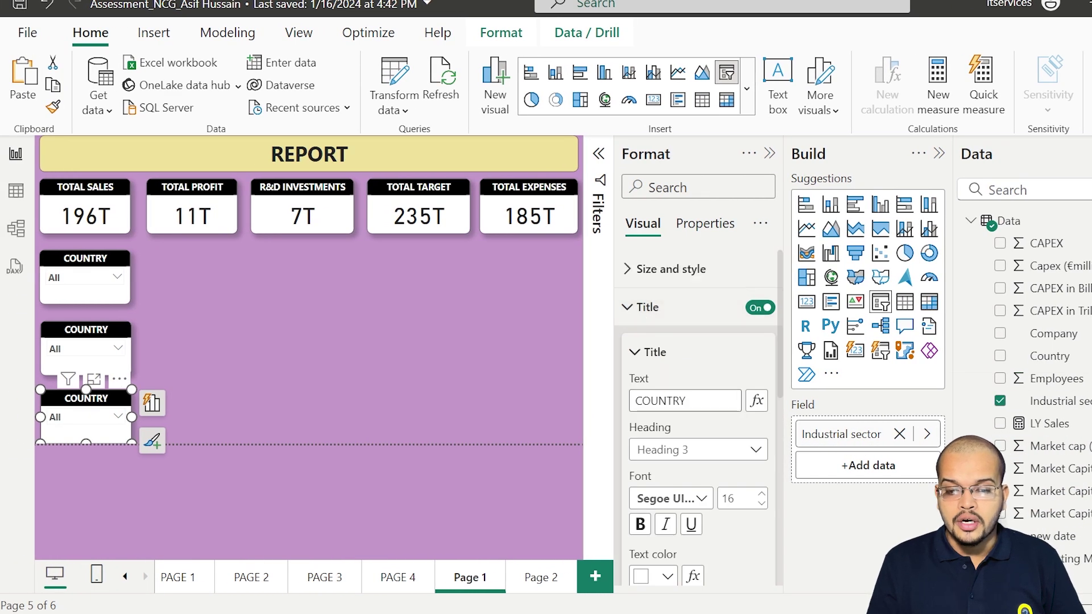
drag(688, 400, 624, 407)
key(BackSpace)
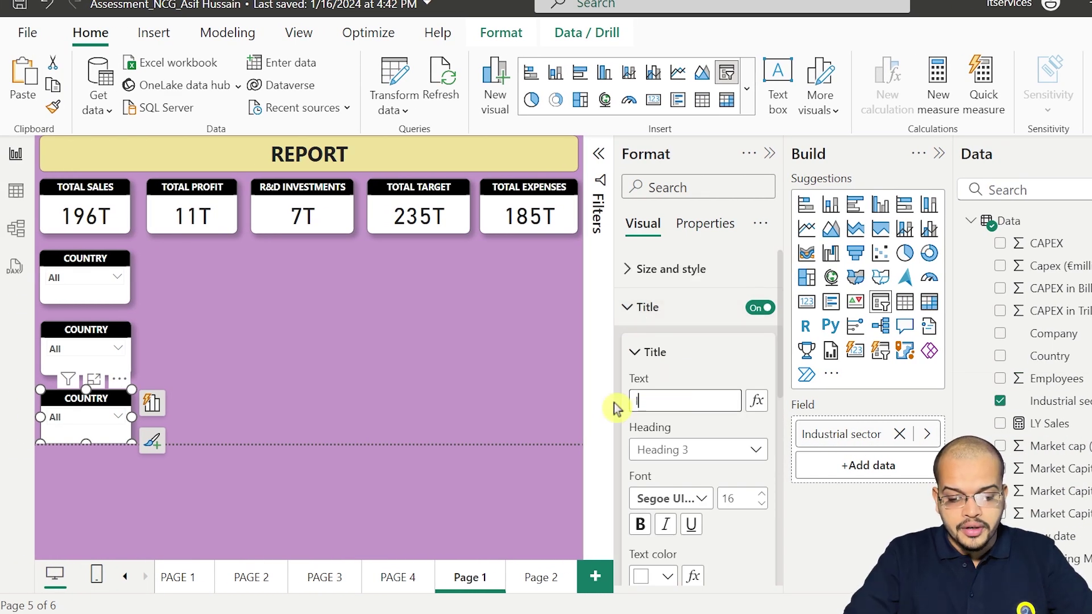
text(Ind Se)
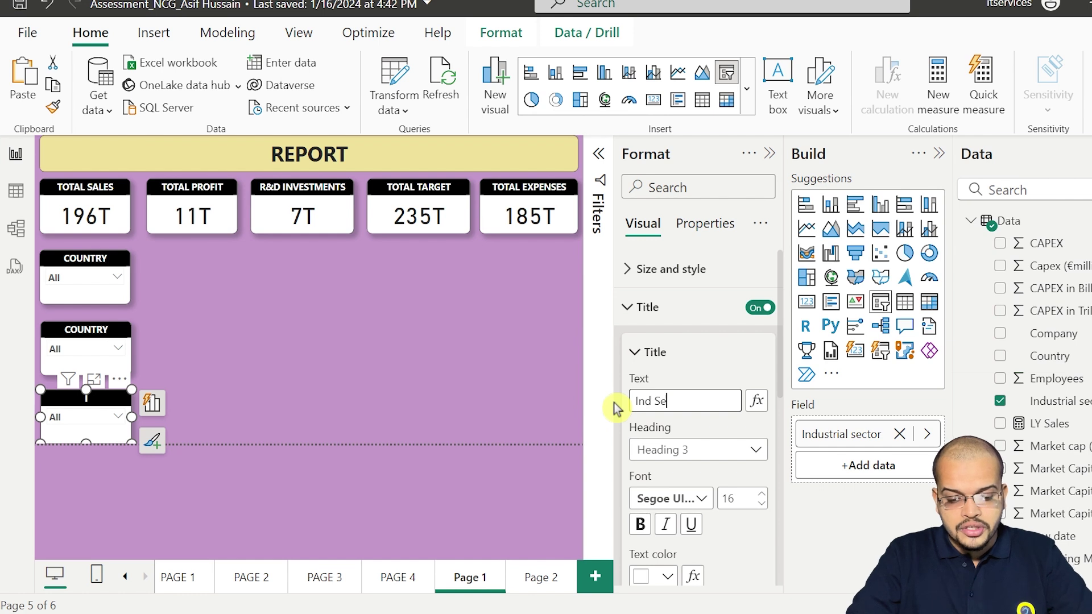
text(ctor)
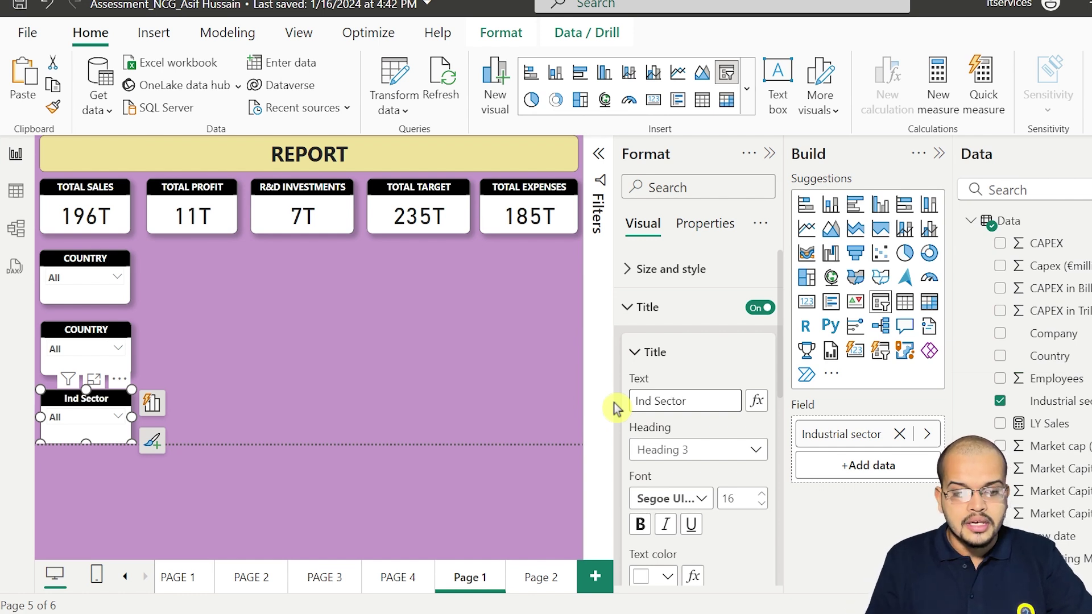
- Set the Company slicer's title text to COMPANY
click(71, 329)
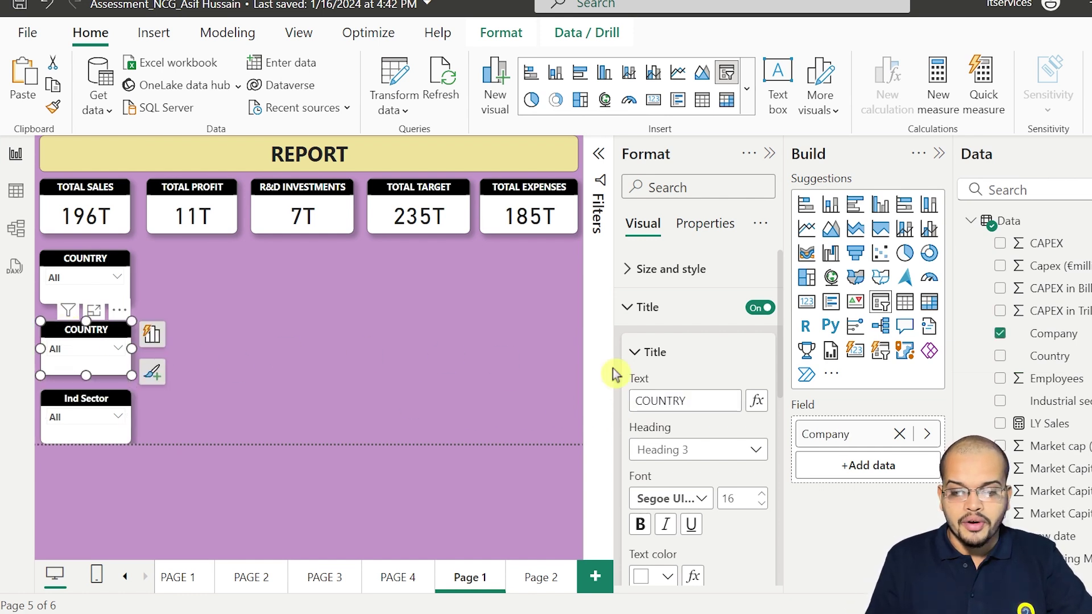
drag(688, 401, 619, 411)
text(COMPANY)
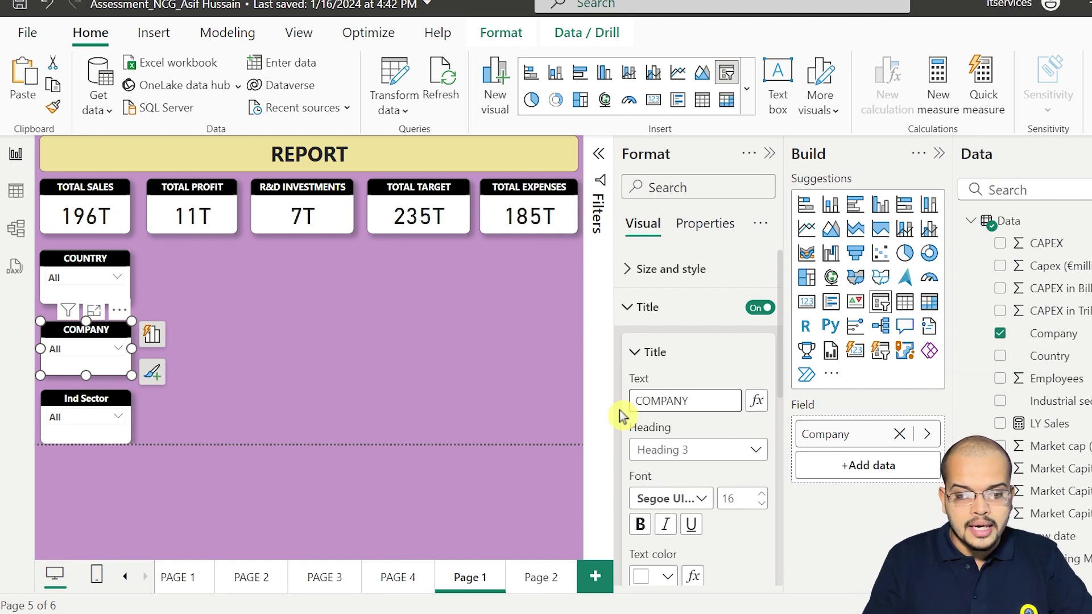
click(370, 394)
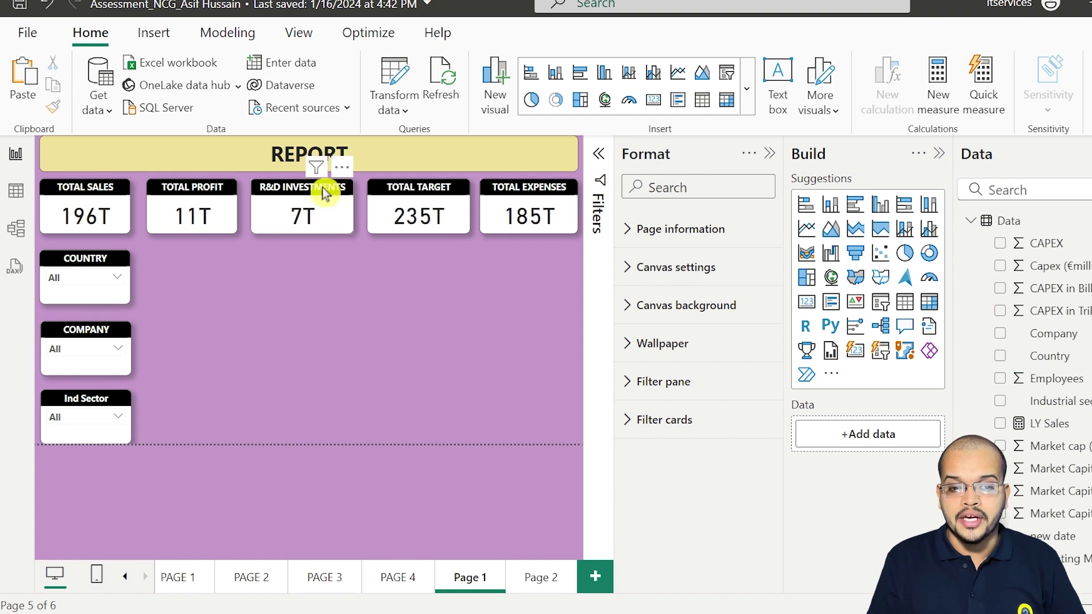
- Change the Industrial sector slicer's title text to the uppercase IND SECTOR
click(96, 409)
drag(688, 401, 635, 401)
text(IND)
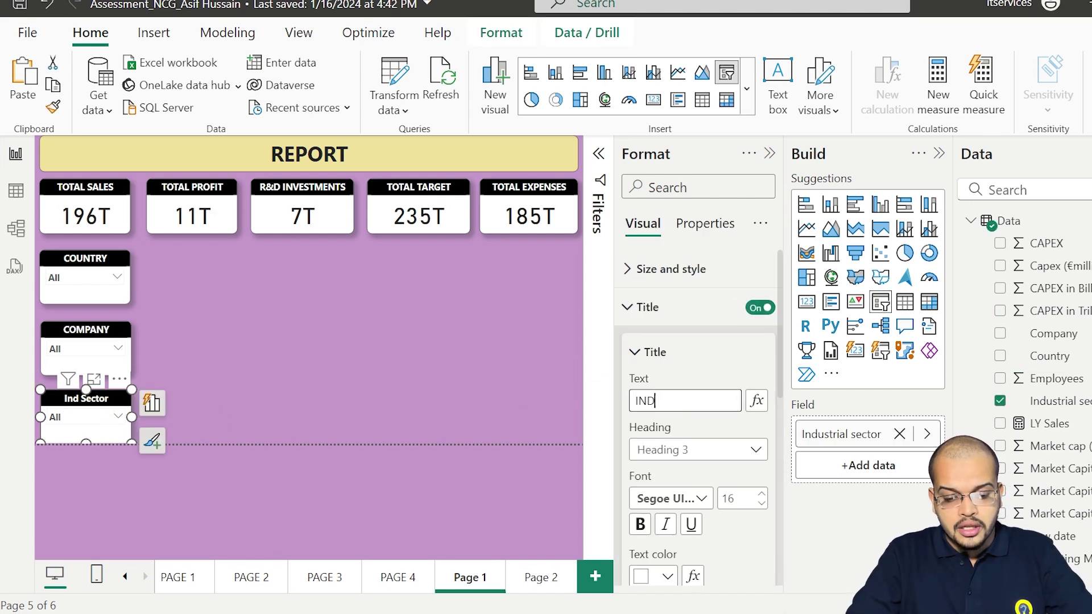
text( SECTOR)
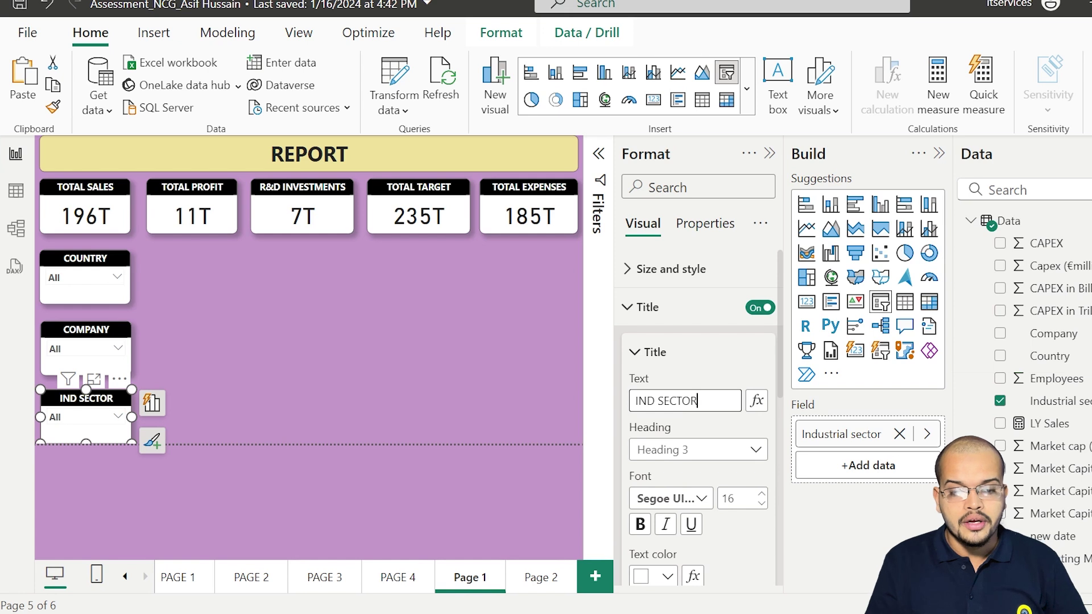
click(343, 366)
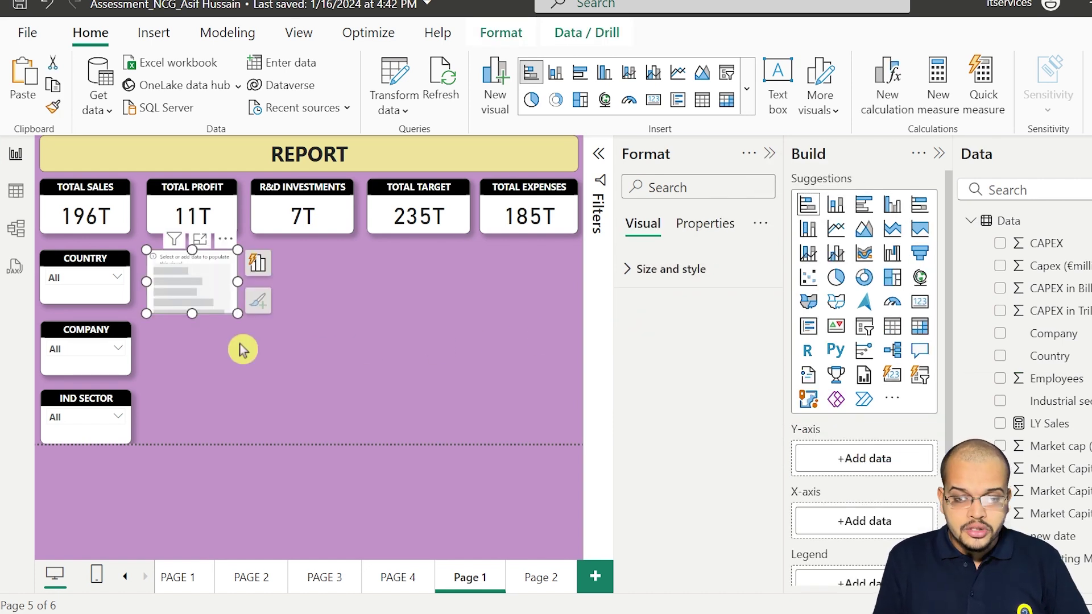
- Enlarge the empty stacked bar chart beside the slicers and plot TOTAL SALES on its X-axis against Industrial sector on its Y-axis
drag(238, 313, 361, 453)
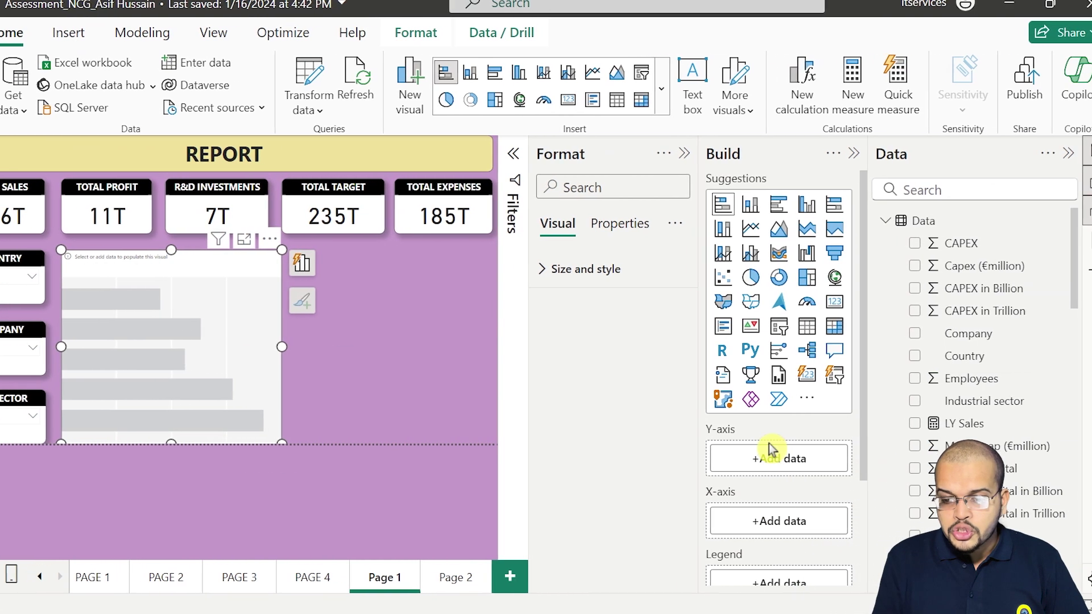
drag(773, 461, 774, 463)
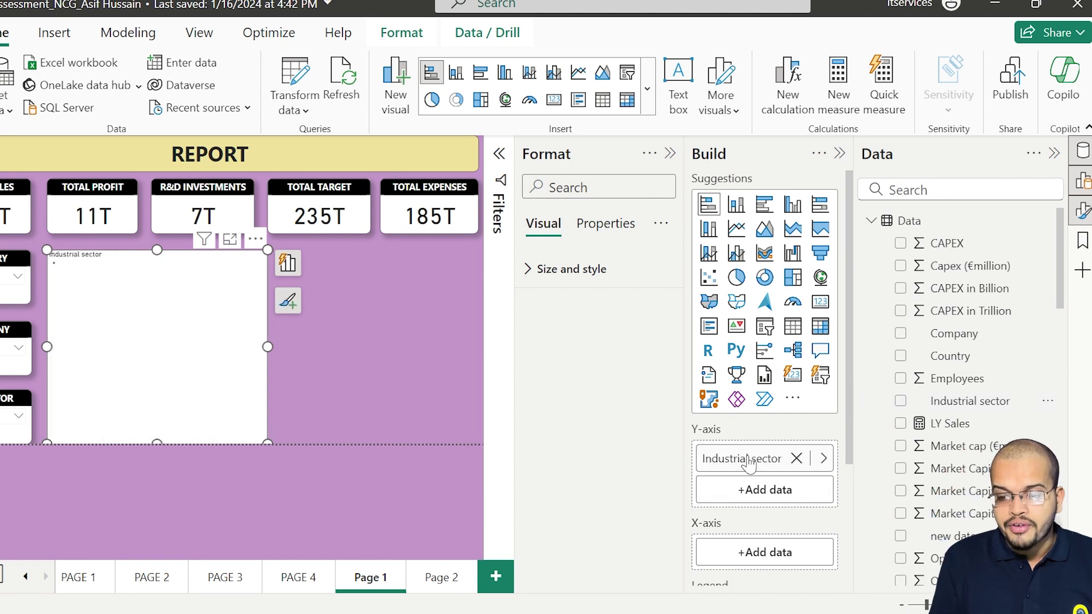
scroll(776, 496, down, 2)
scroll(955, 475, down, 8)
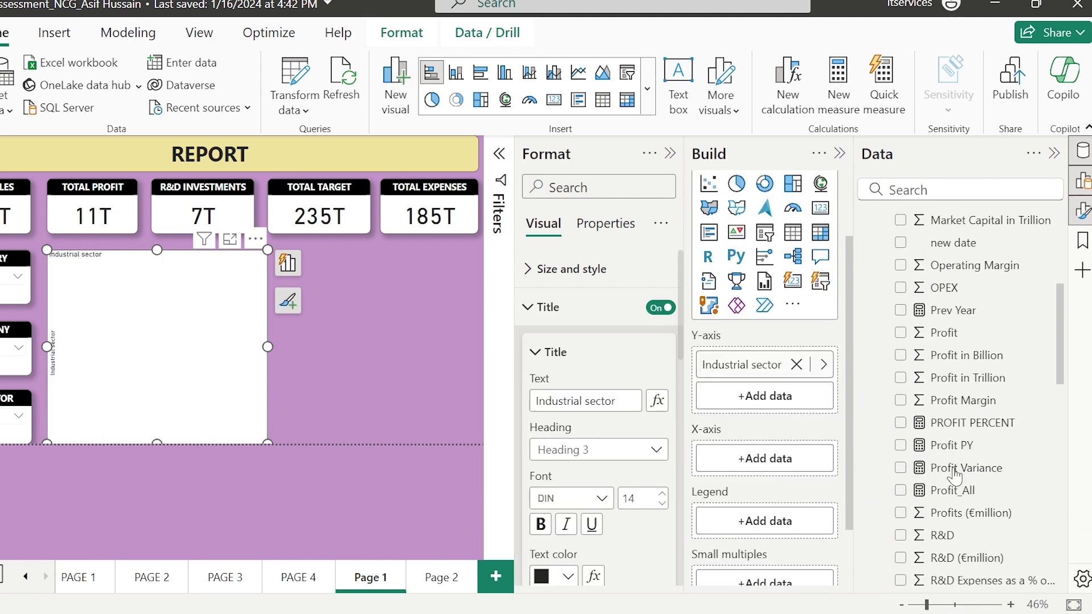
scroll(955, 475, down, 3)
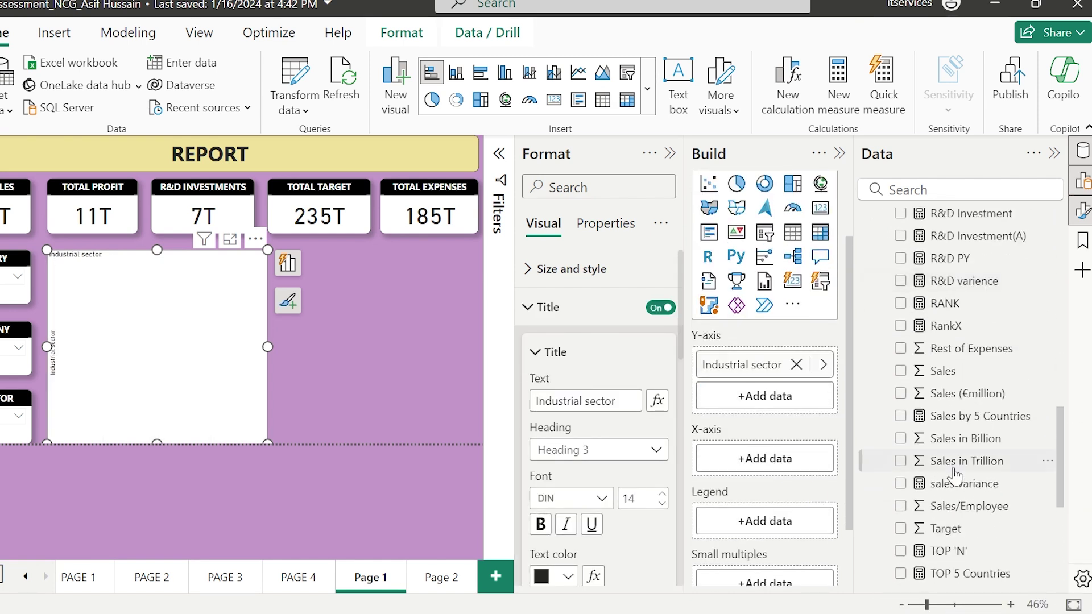
scroll(955, 474, down, 3)
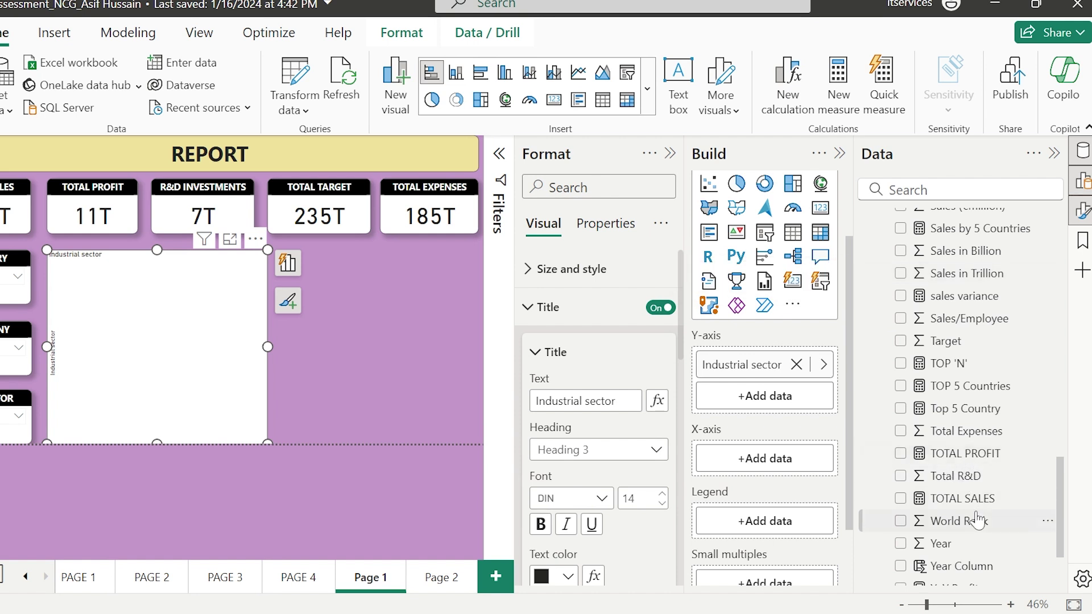
drag(972, 503, 770, 459)
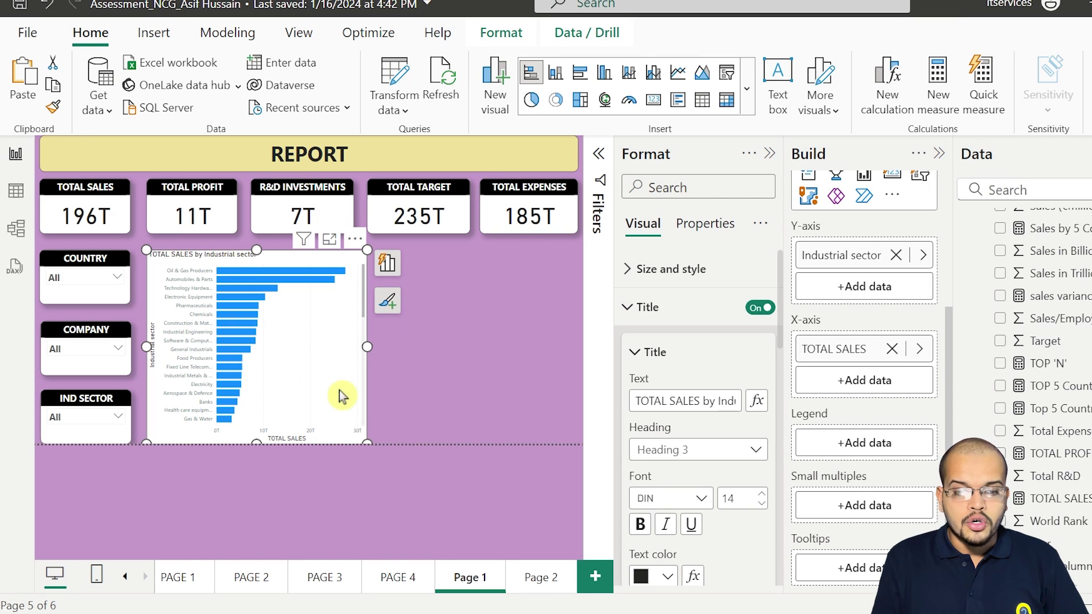
- Copy the formatting of the TOTAL SALES card onto the sales bar chart
click(108, 219)
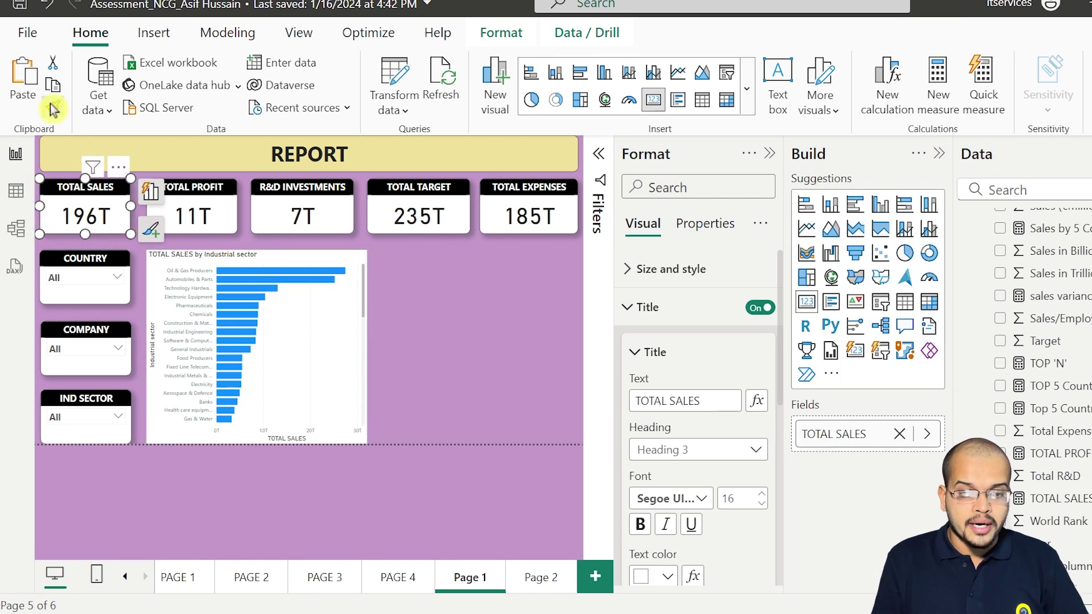
click(53, 108)
click(338, 418)
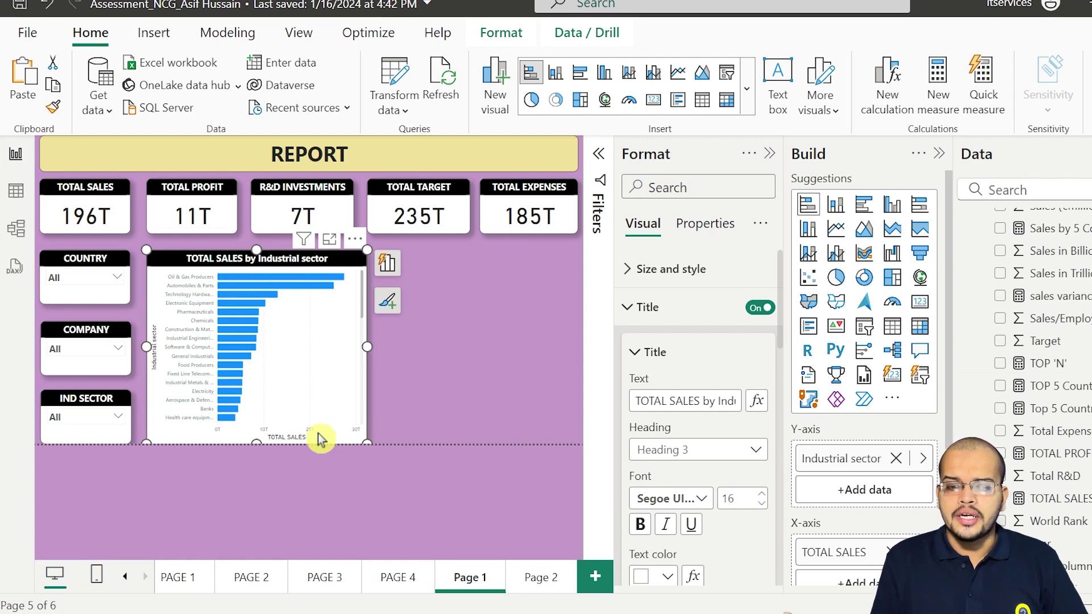
- Set the sales chart's Y-axis values to a bold-looking Segoe UI font at size 11
click(627, 307)
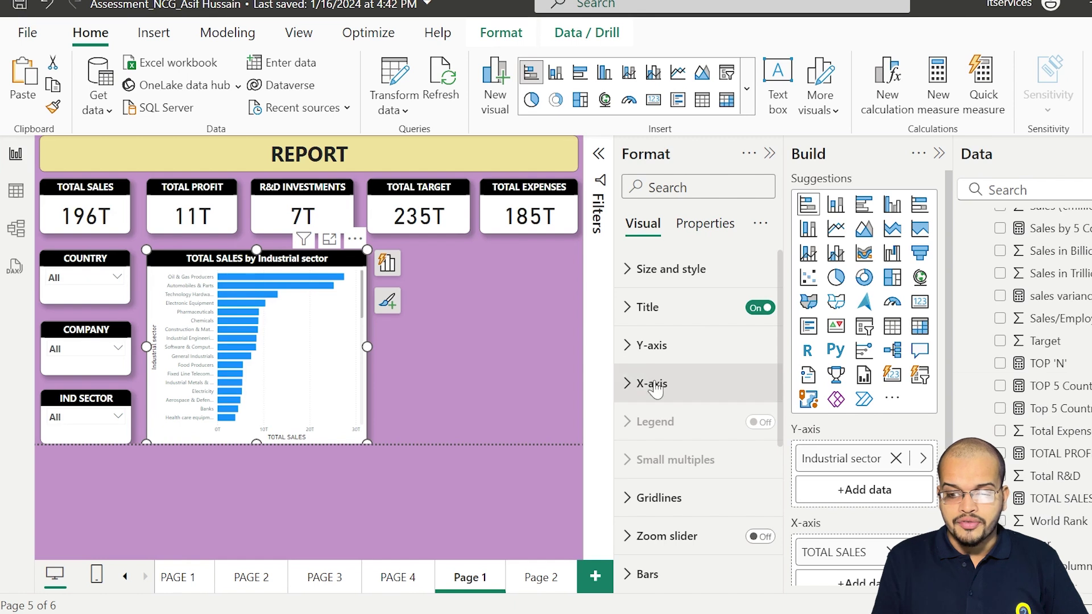
click(631, 347)
click(665, 518)
click(665, 520)
click(665, 519)
click(678, 220)
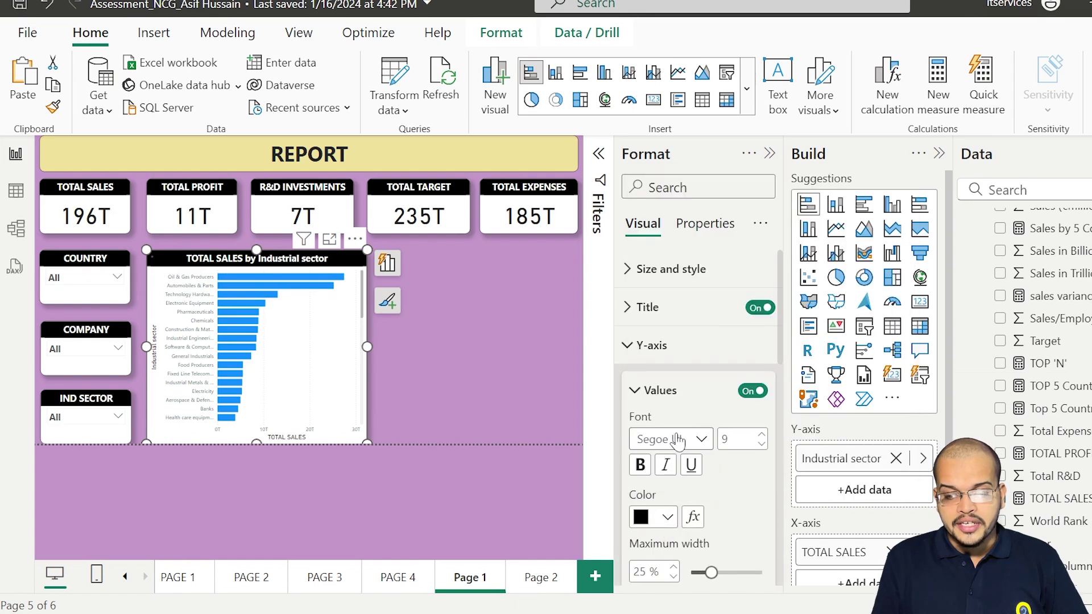
click(680, 438)
click(690, 344)
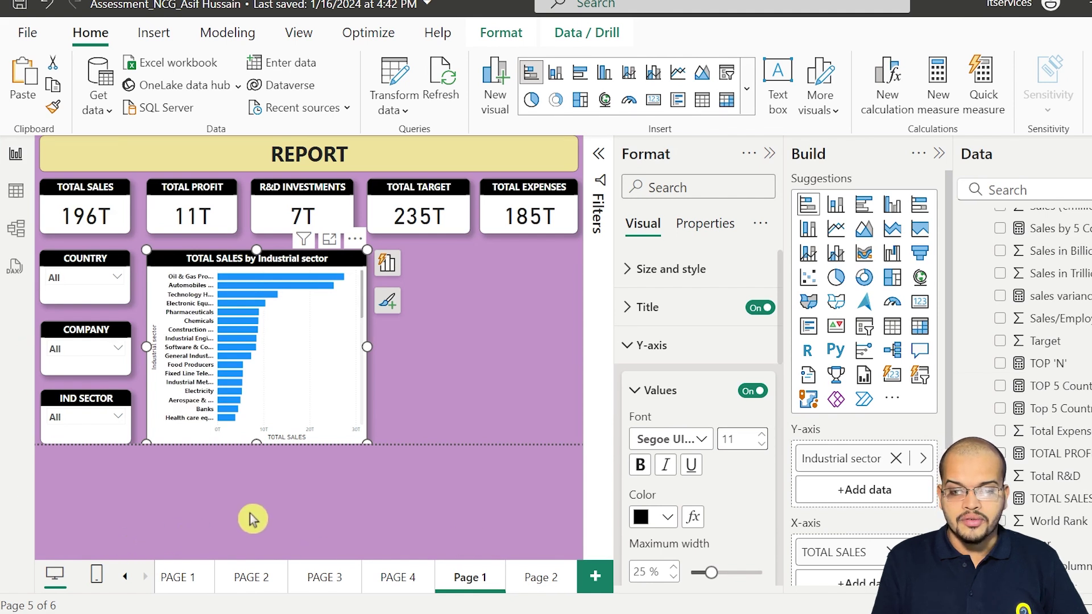
click(402, 410)
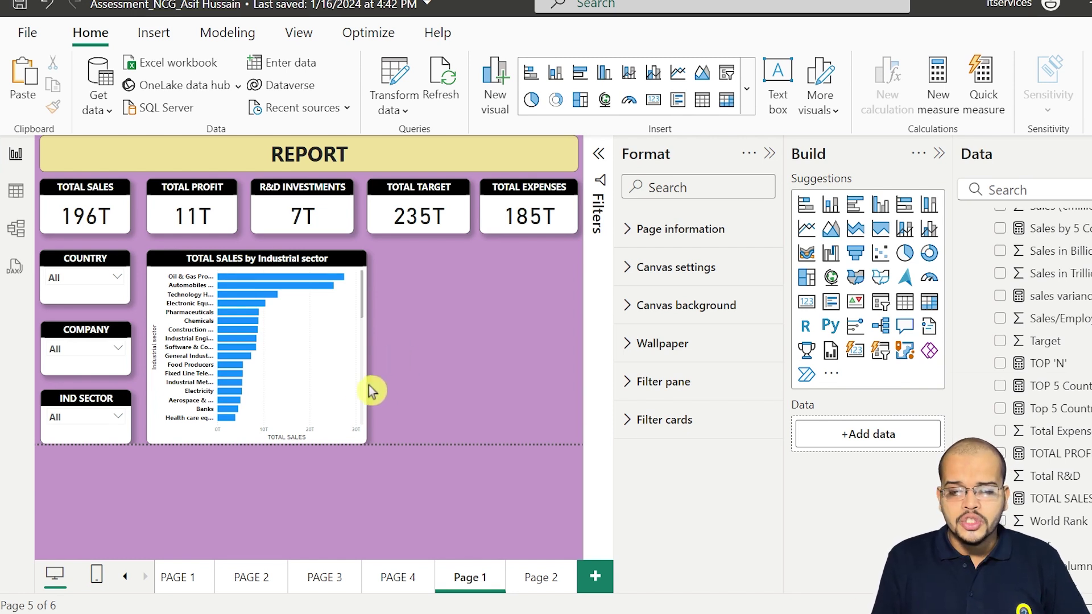
- Duplicate the sales bar chart, place the copy beside it, and narrow the original to leave a gap between them
click(353, 411)
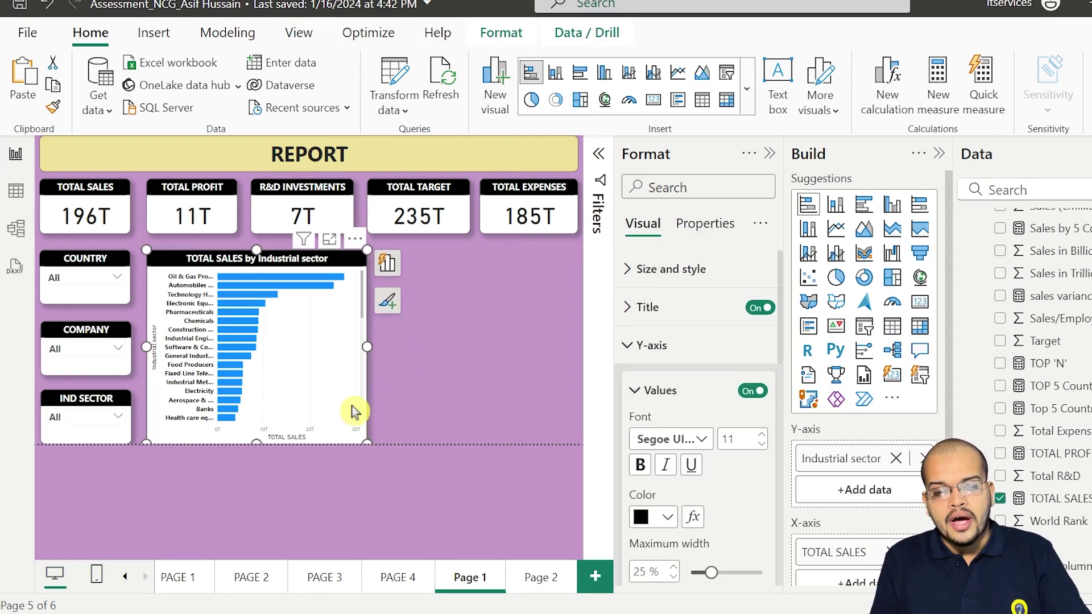
key(ctrl+c)
key(ctrl+v)
drag(330, 402, 578, 402)
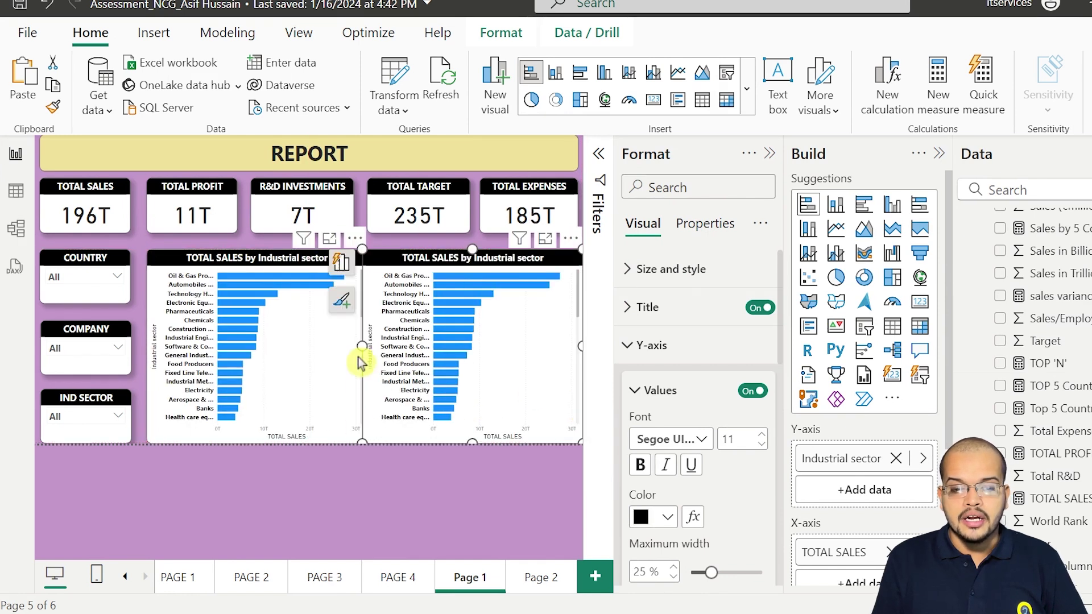
click(360, 442)
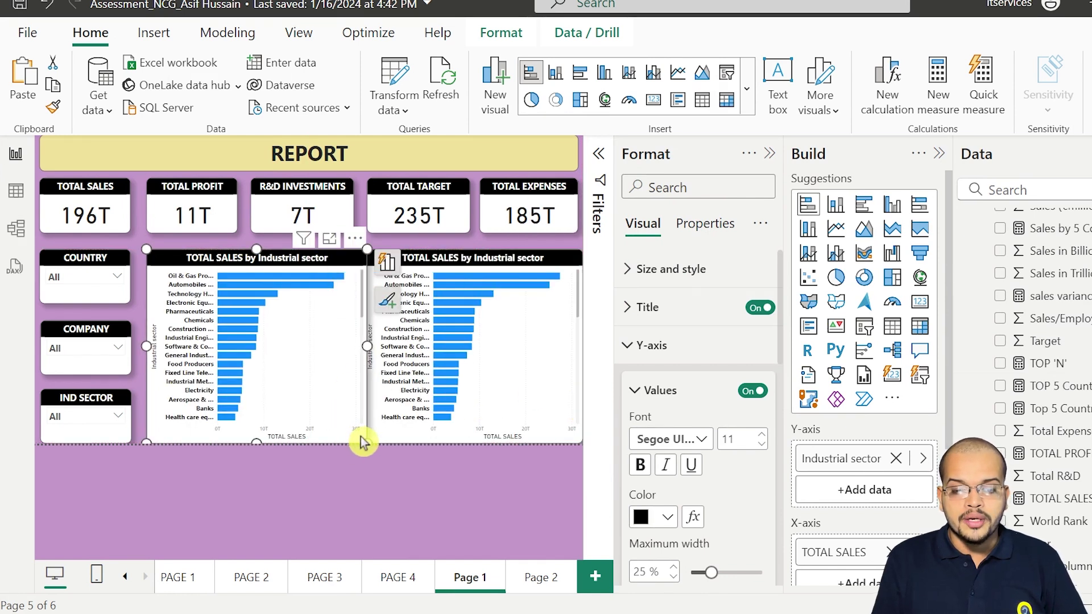
mouse_move(365, 441)
mouse_down()
mouse_move(350, 439)
mouse_move(368, 443)
mouse_up()
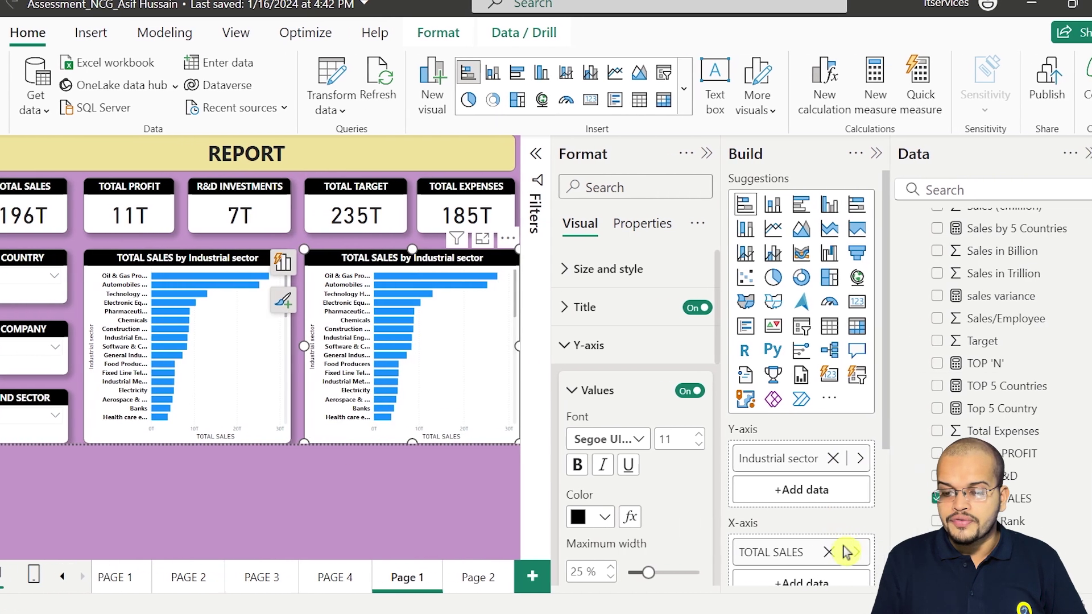
- Replace TOTAL SALES with TOTAL PROFIT on the copied chart's X-axis and look through its list of sectors
click(792, 552)
drag(965, 453, 751, 560)
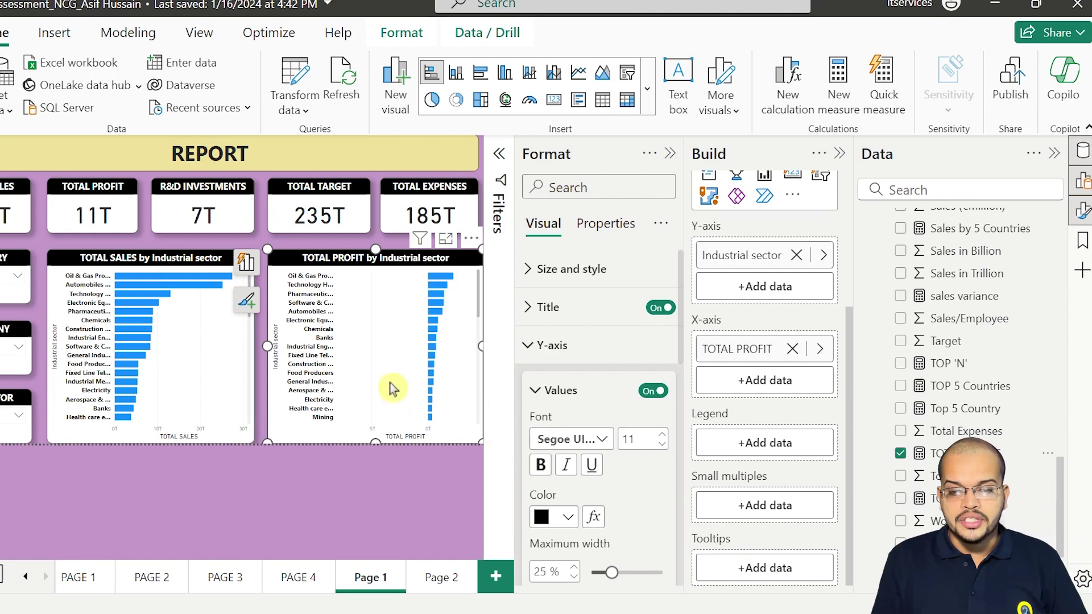
scroll(398, 387, down, 5)
scroll(398, 392, down, 2)
scroll(380, 405, up, 4)
scroll(380, 407, up, 3)
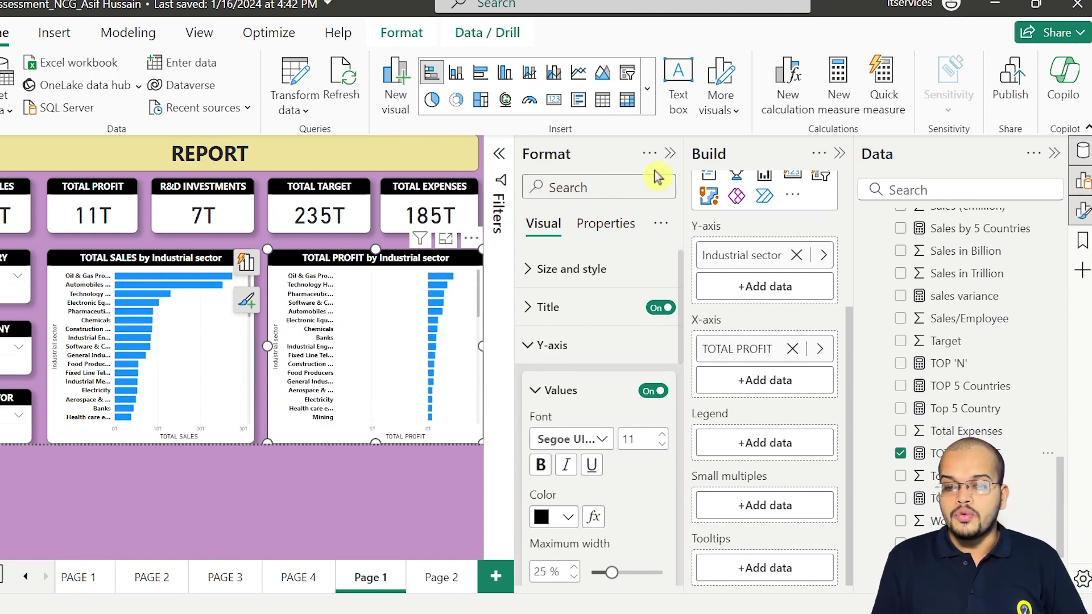
- Collapse the Format and Build panes to enlarge the report canvas, leaving no visual selected
click(669, 154)
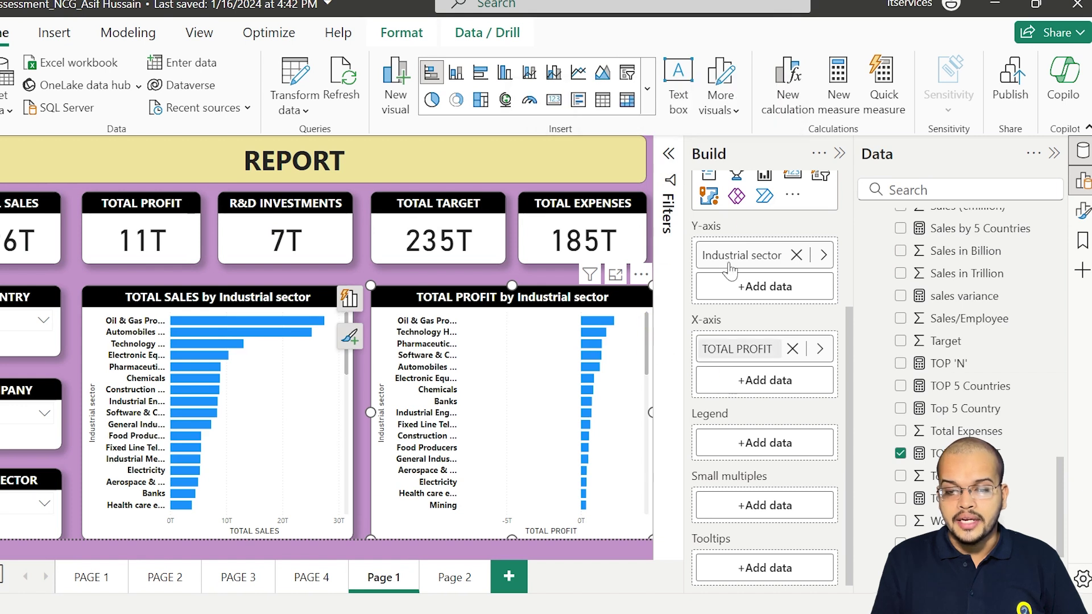
click(839, 153)
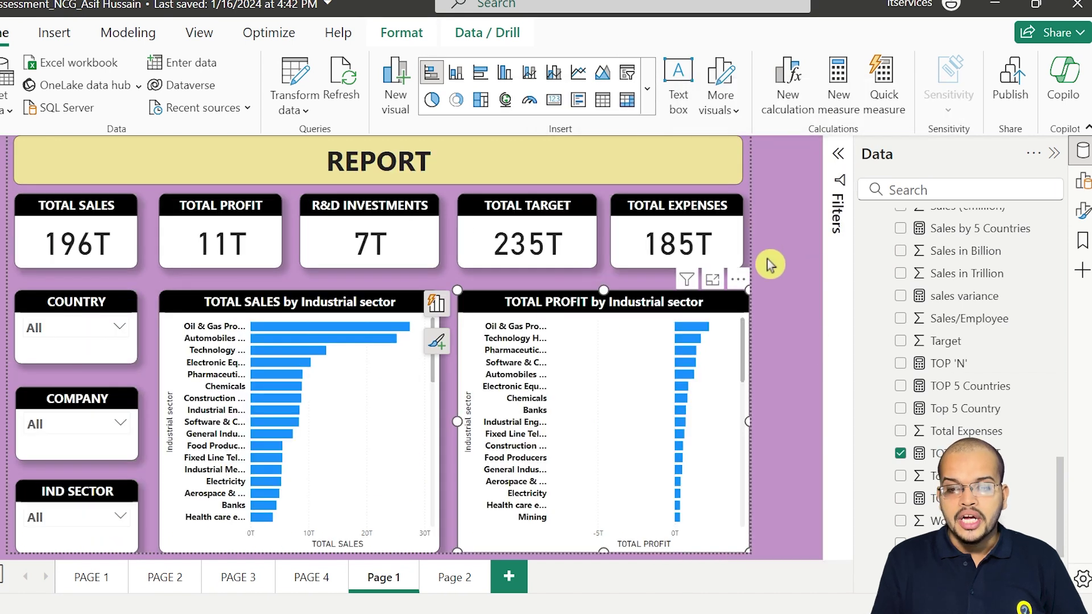
click(747, 199)
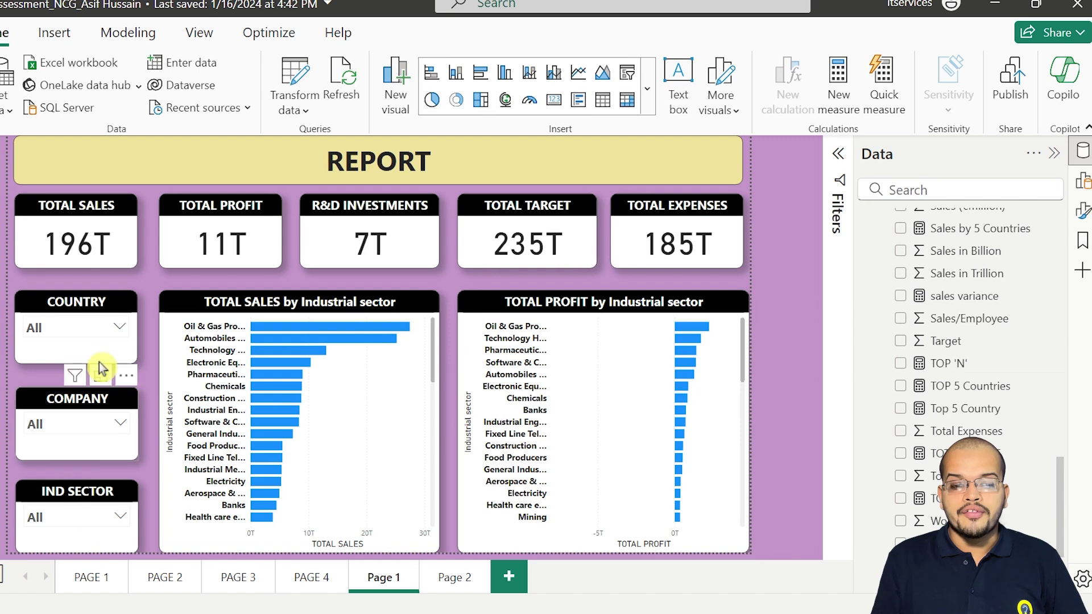
- Filter the report to Austria with the Country slicer
click(111, 332)
click(66, 252)
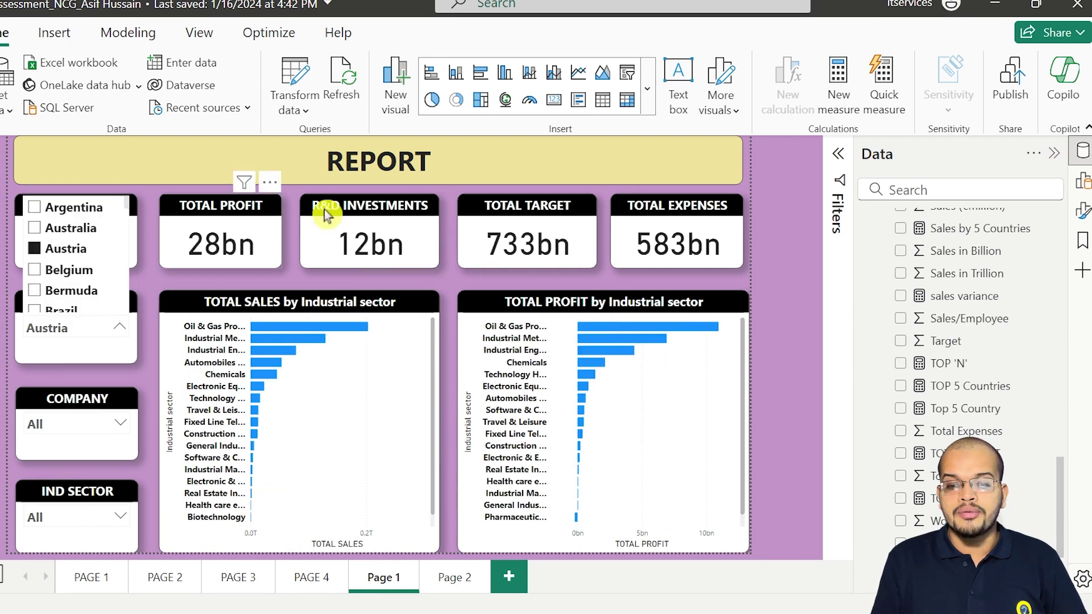